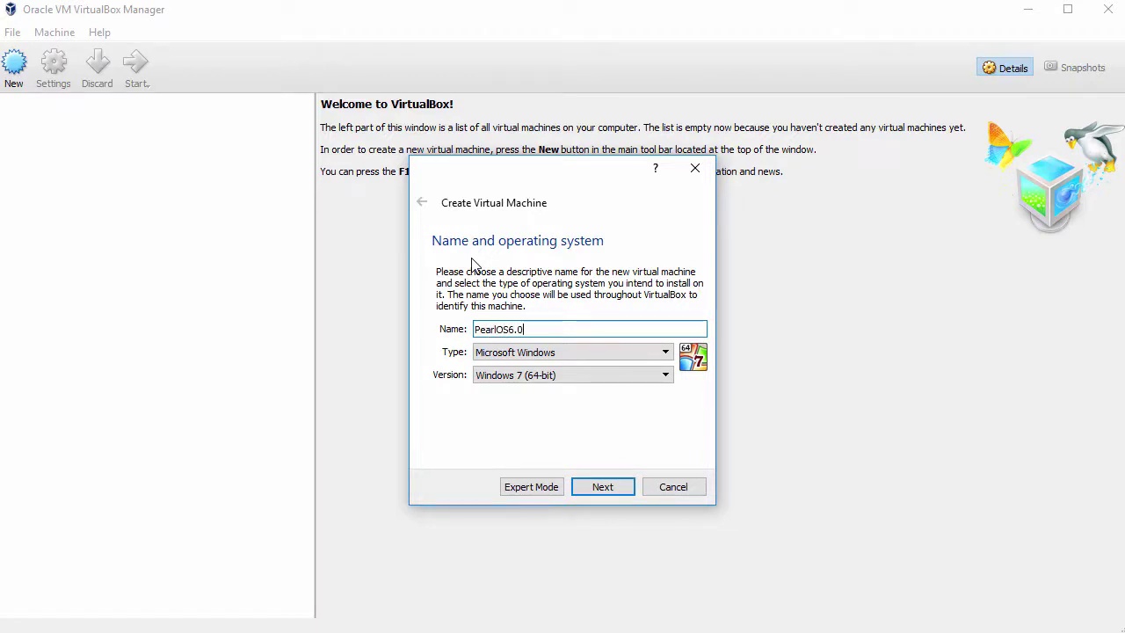
# - Name the new virtual machine PearlOS6.0, set it to Linux, Ubuntu (64-bit), and allocate 2048 MB of memory
pyautogui.write('6.0')
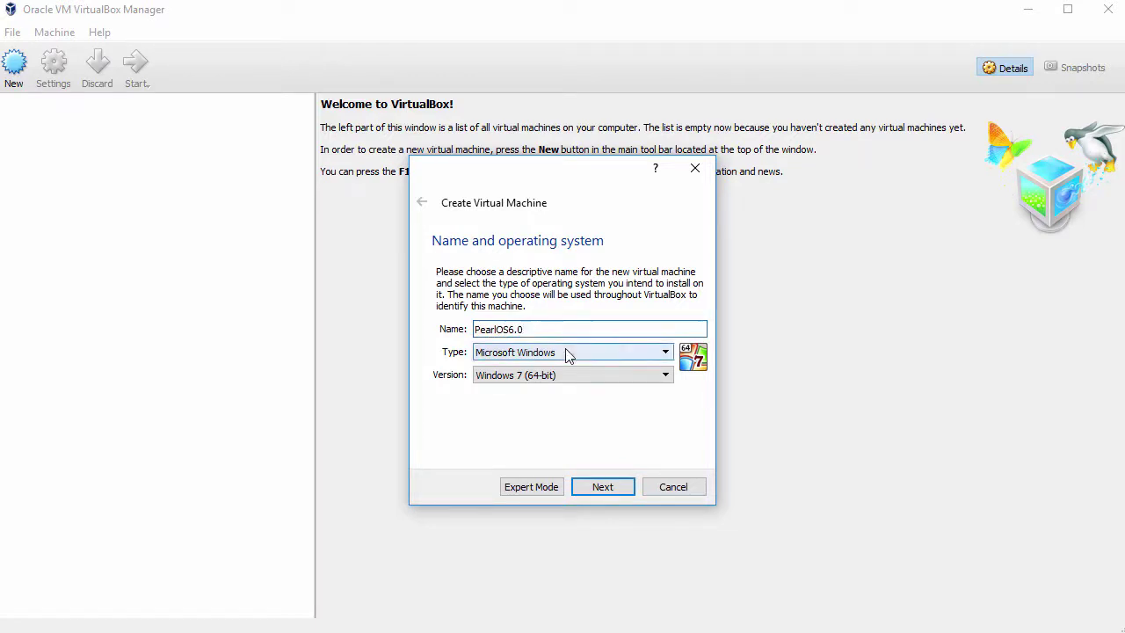
pyautogui.click(568, 352)
pyautogui.click(565, 379)
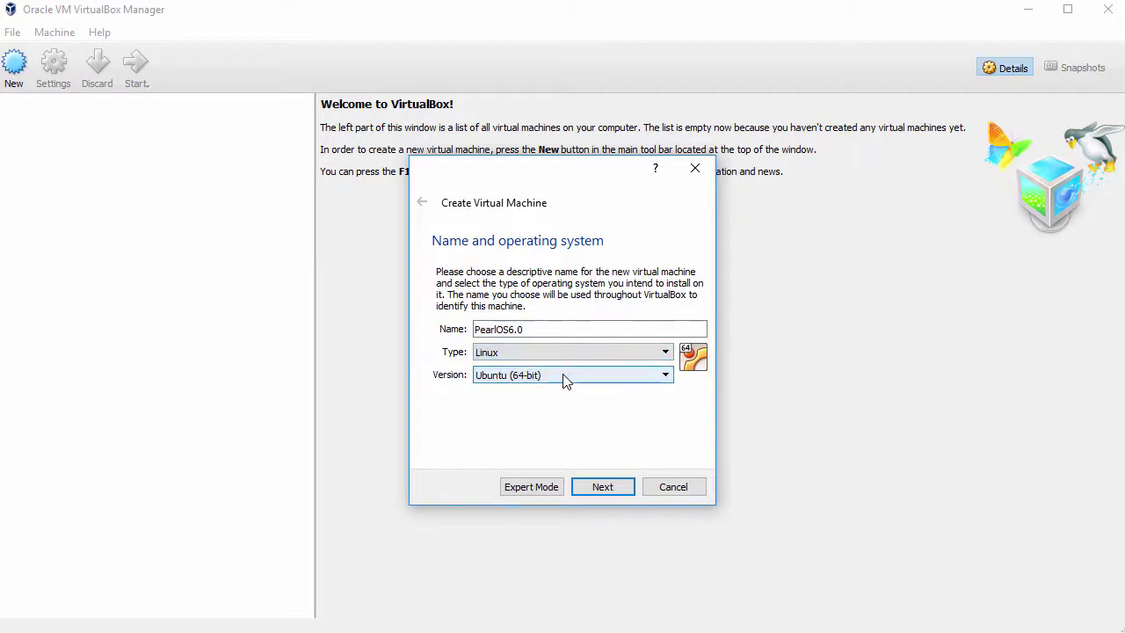
pyautogui.click(602, 489)
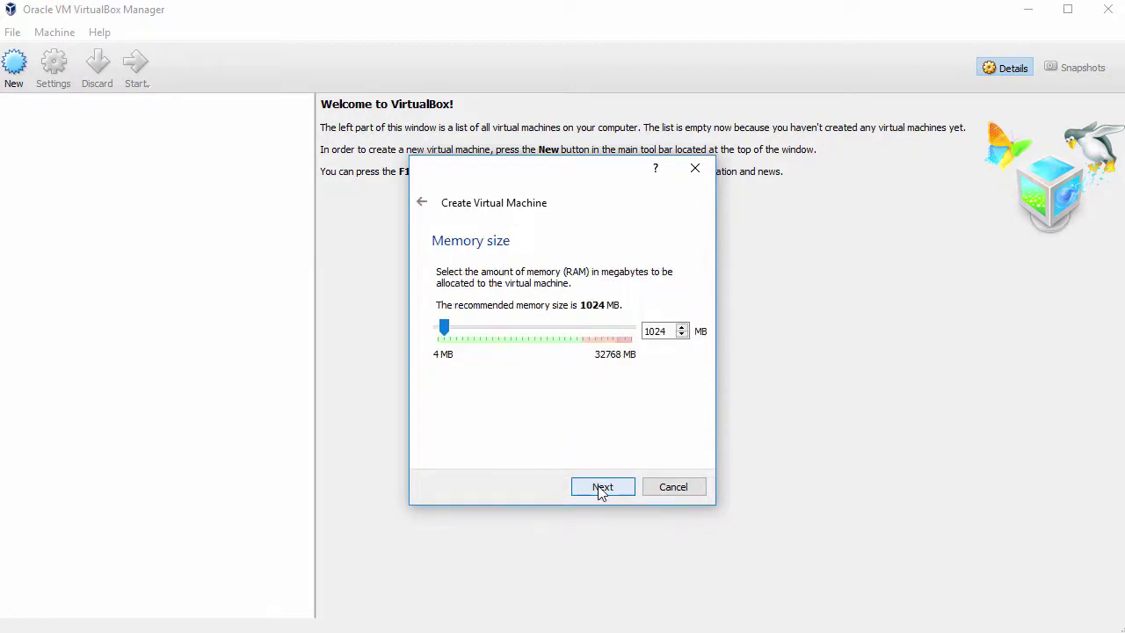
pyautogui.moveTo(444, 327); pyautogui.dragTo(451, 329)
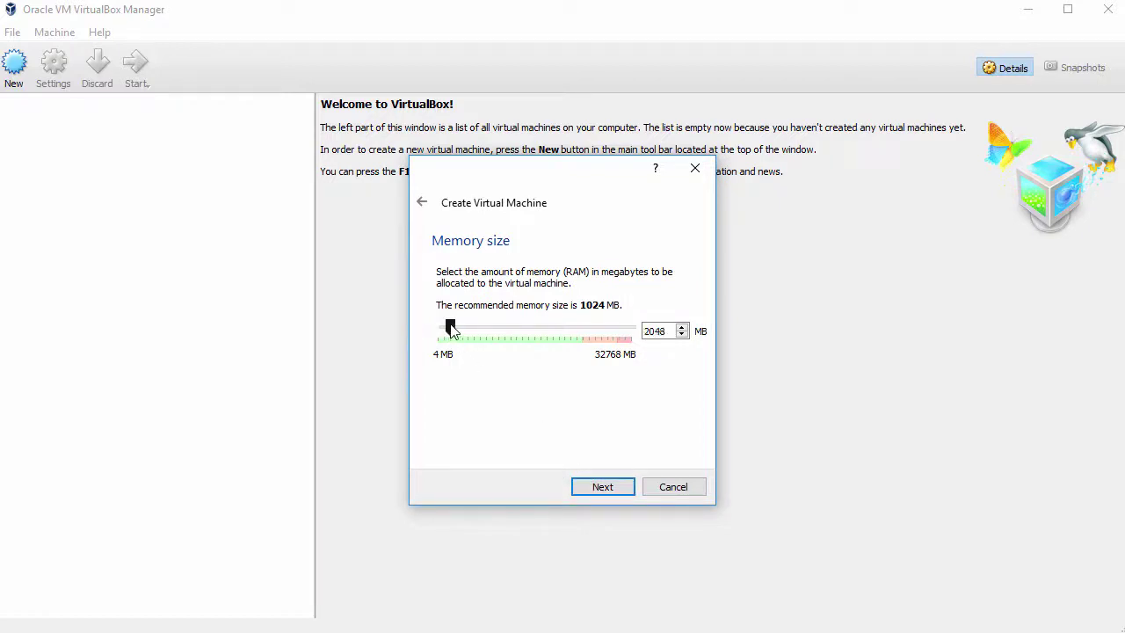
pyautogui.click(603, 488)
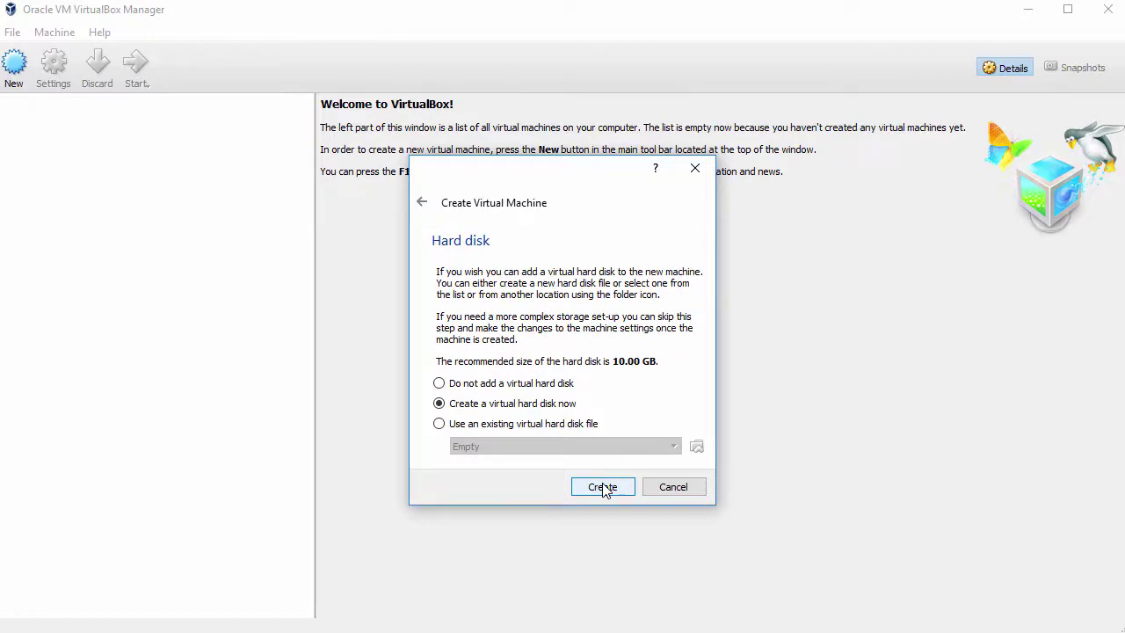
# - Create a dynamically allocated VDI virtual hard disk named PearlOS6.0 with a size of about 54 GB
pyautogui.click(603, 488)
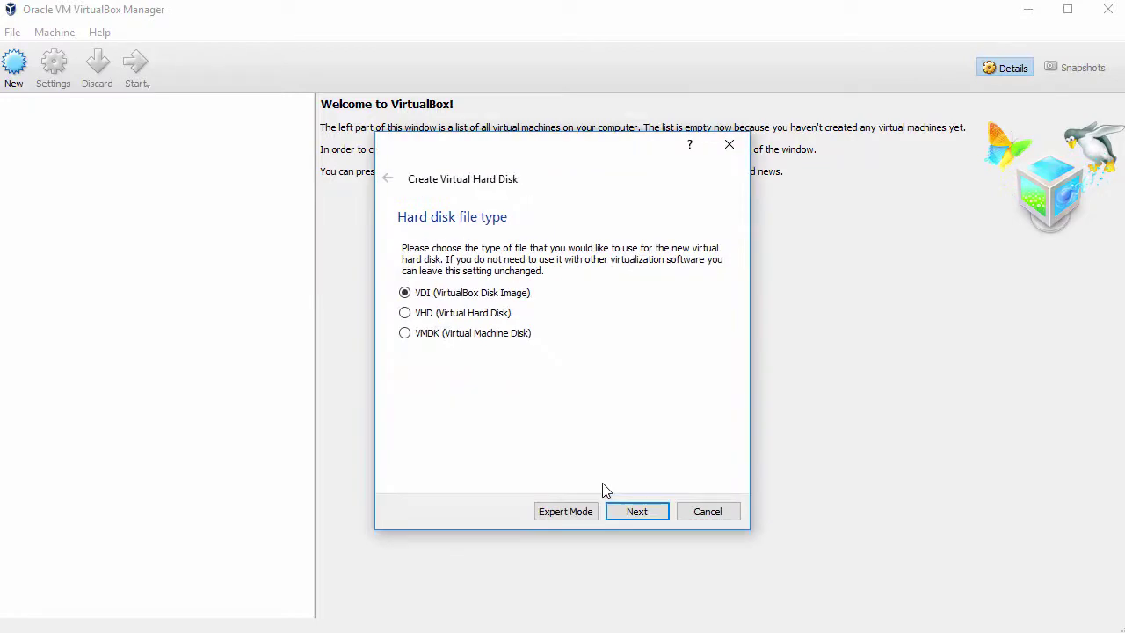
pyautogui.click(637, 512)
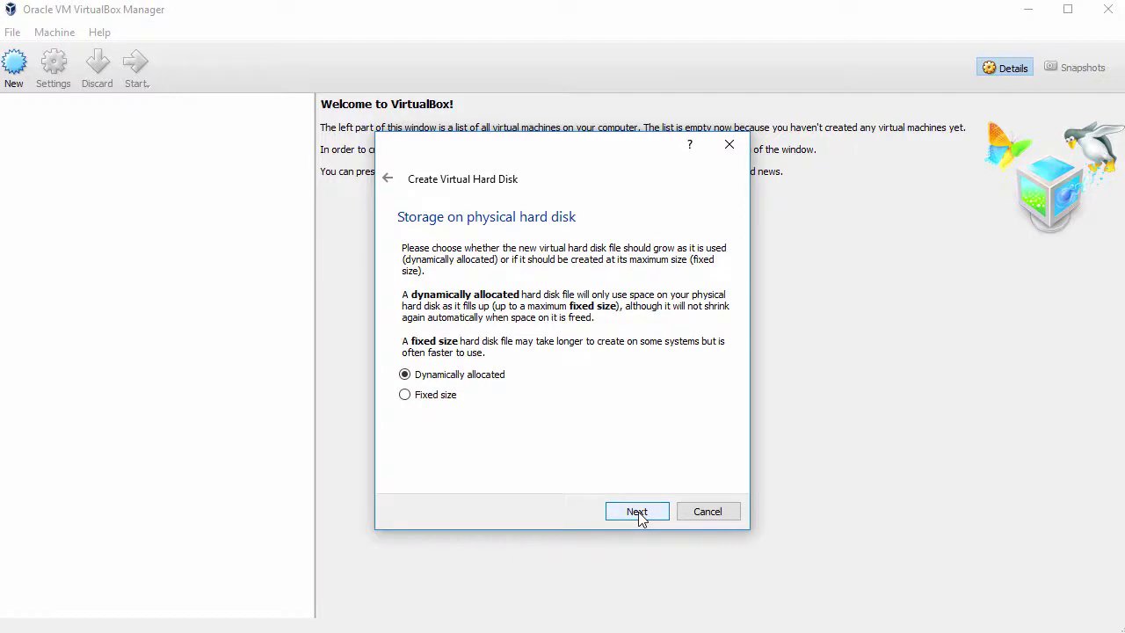
pyautogui.click(638, 514)
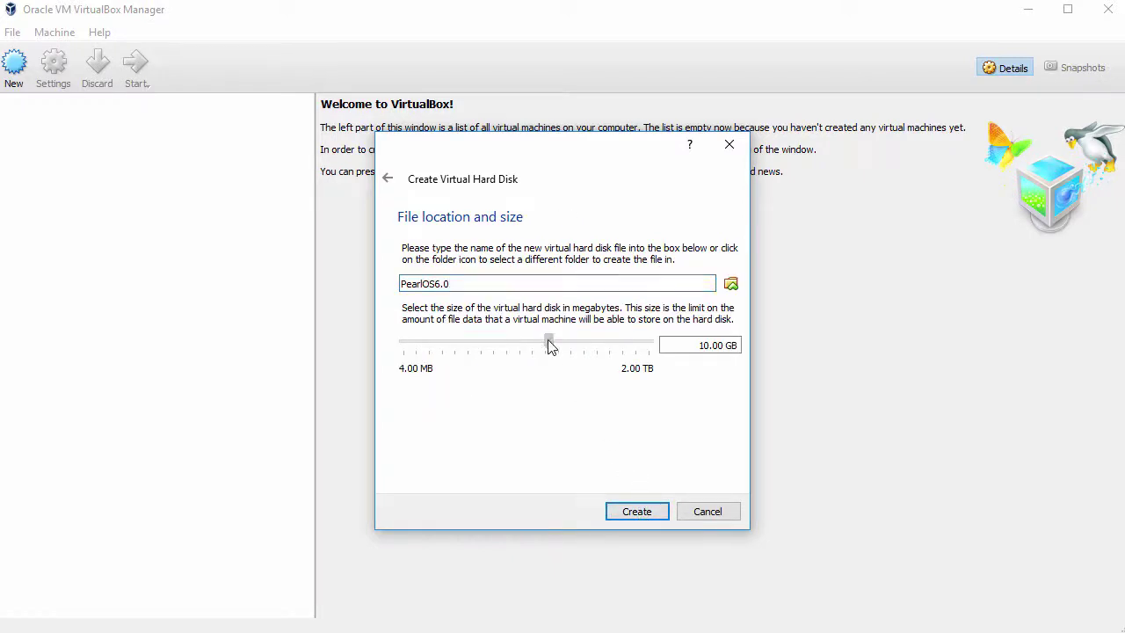
pyautogui.moveTo(549, 345); pyautogui.dragTo(580, 345)
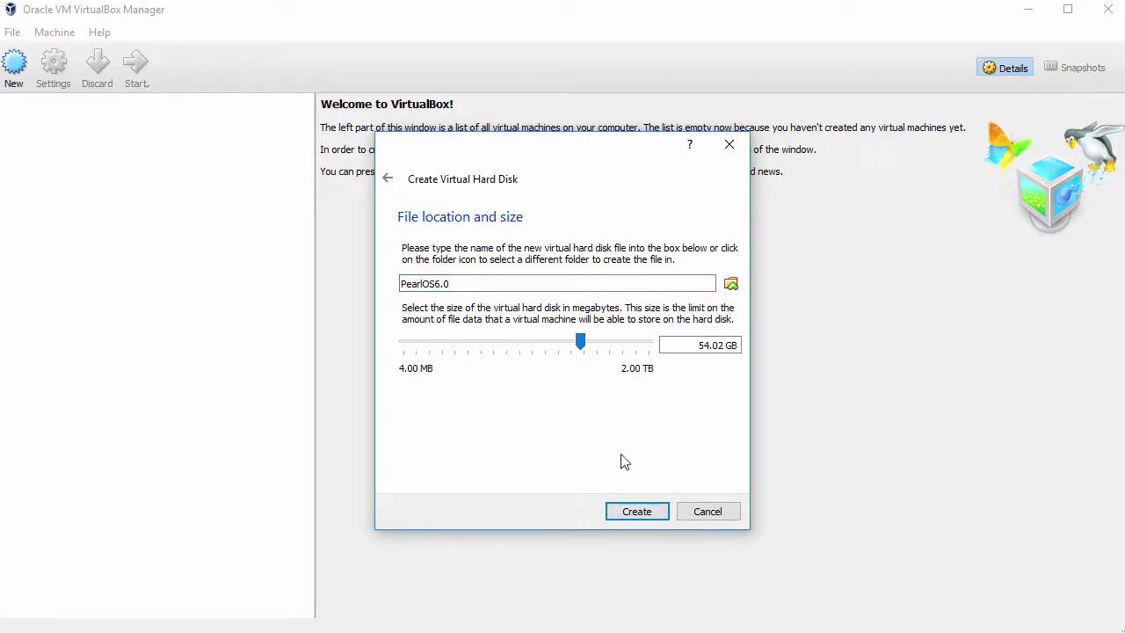
pyautogui.click(641, 510)
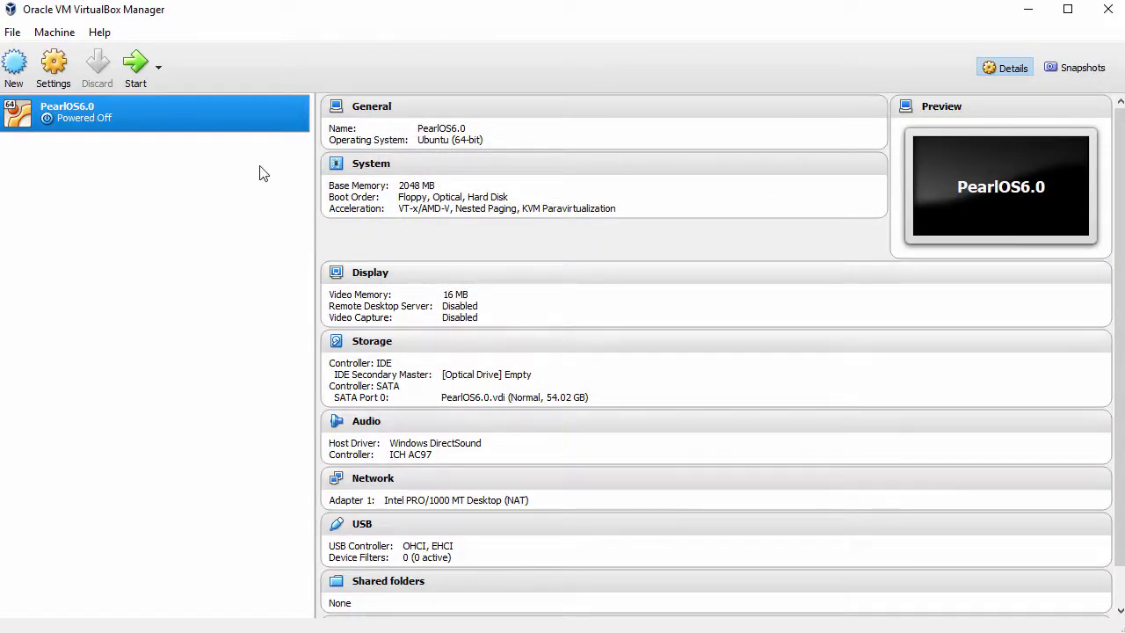
# - In the PearlOS6.0 machine's settings, set both Shared Clipboard and Drag'n'Drop to Bidirectional
pyautogui.rightClick(212, 105)
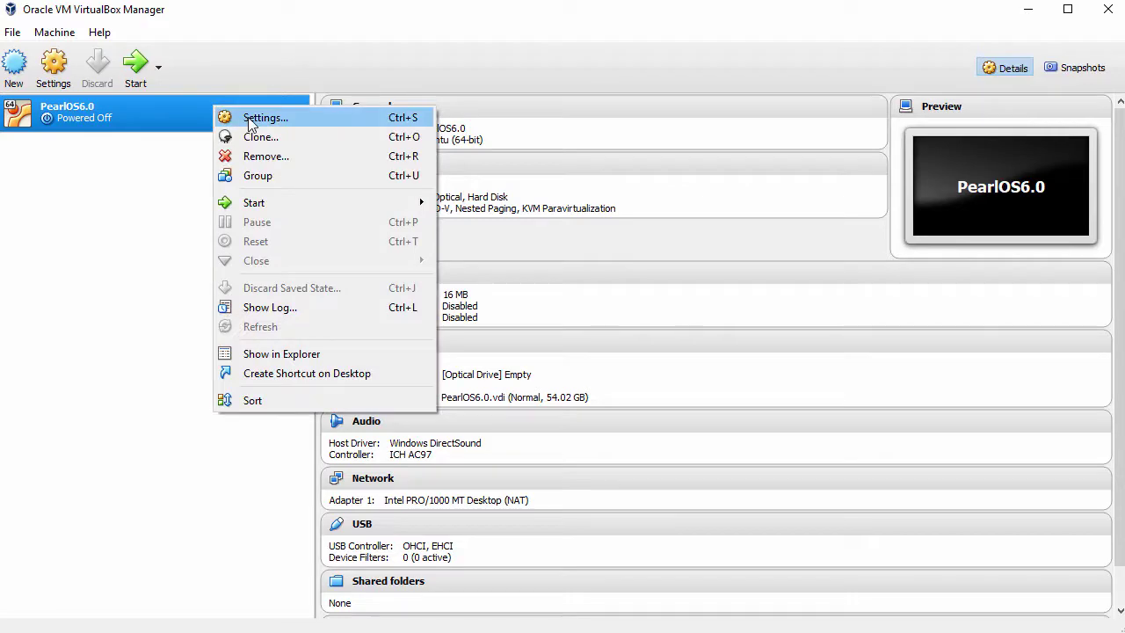
pyautogui.click(248, 119)
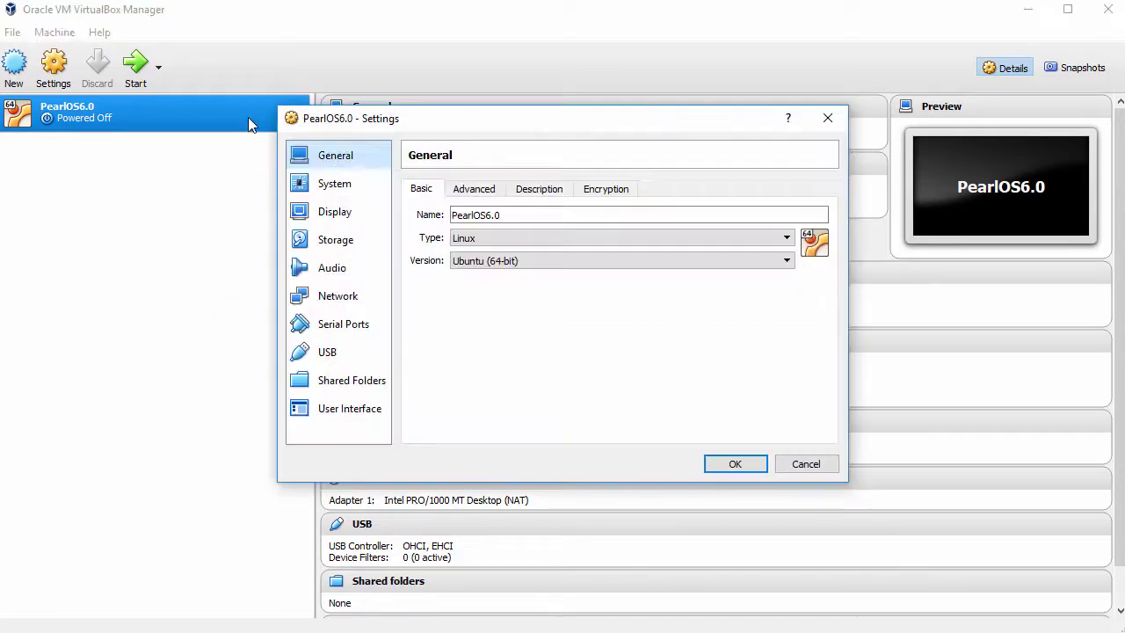
pyautogui.click(472, 193)
pyautogui.click(531, 239)
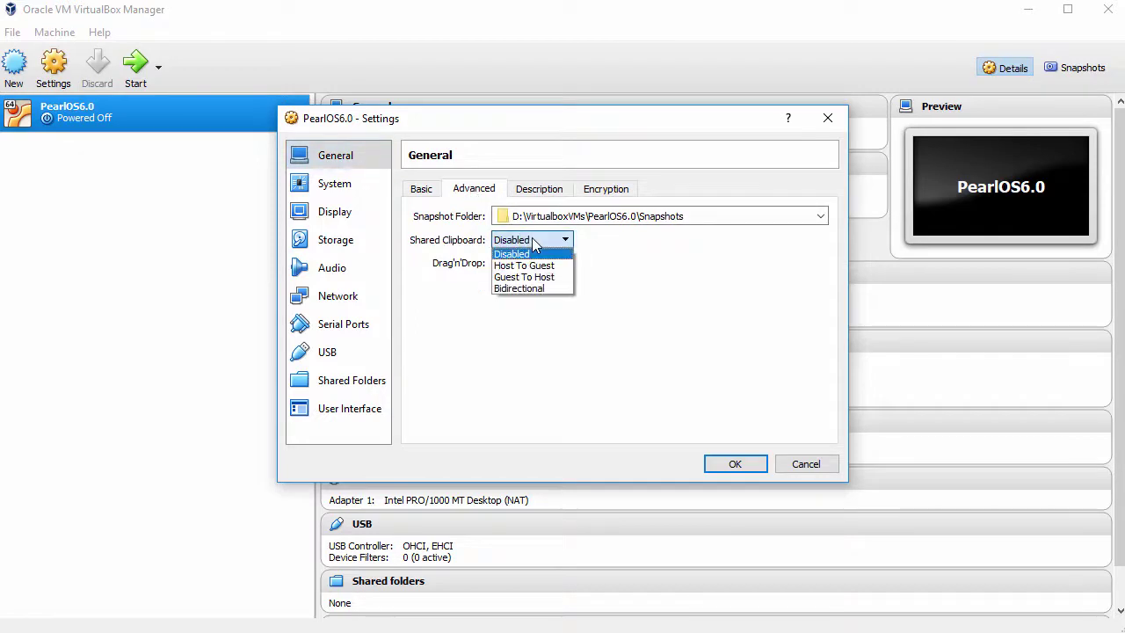
pyautogui.click(531, 289)
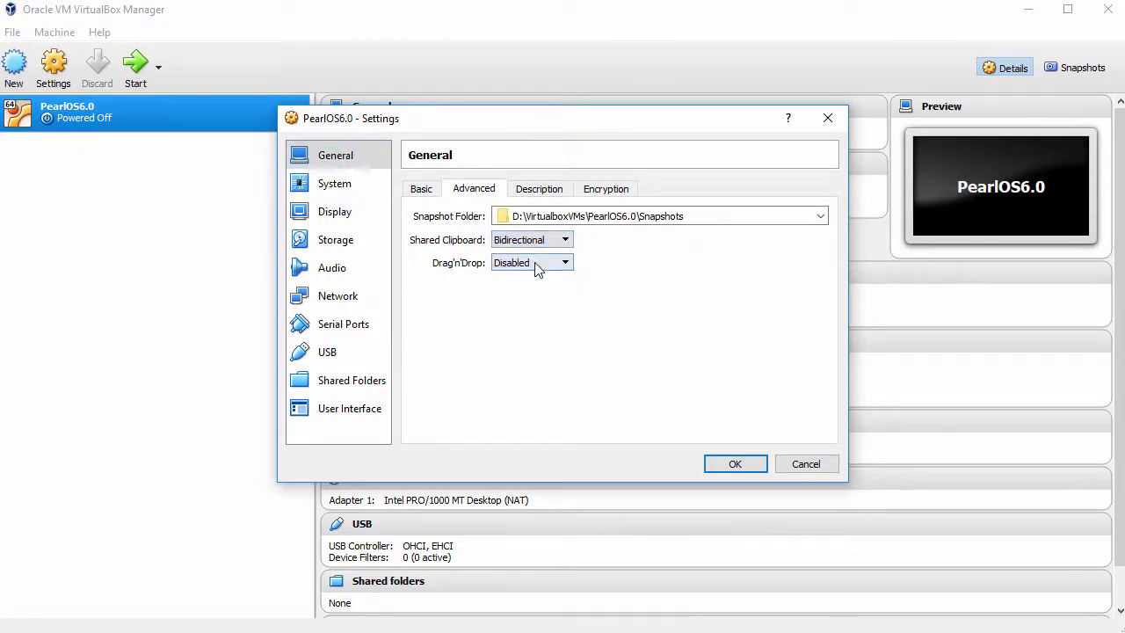
pyautogui.click(533, 262)
pyautogui.click(537, 312)
# - Exclude Floppy from the boot order, and assign 2 processors with PAE/NX enabled
pyautogui.click(348, 188)
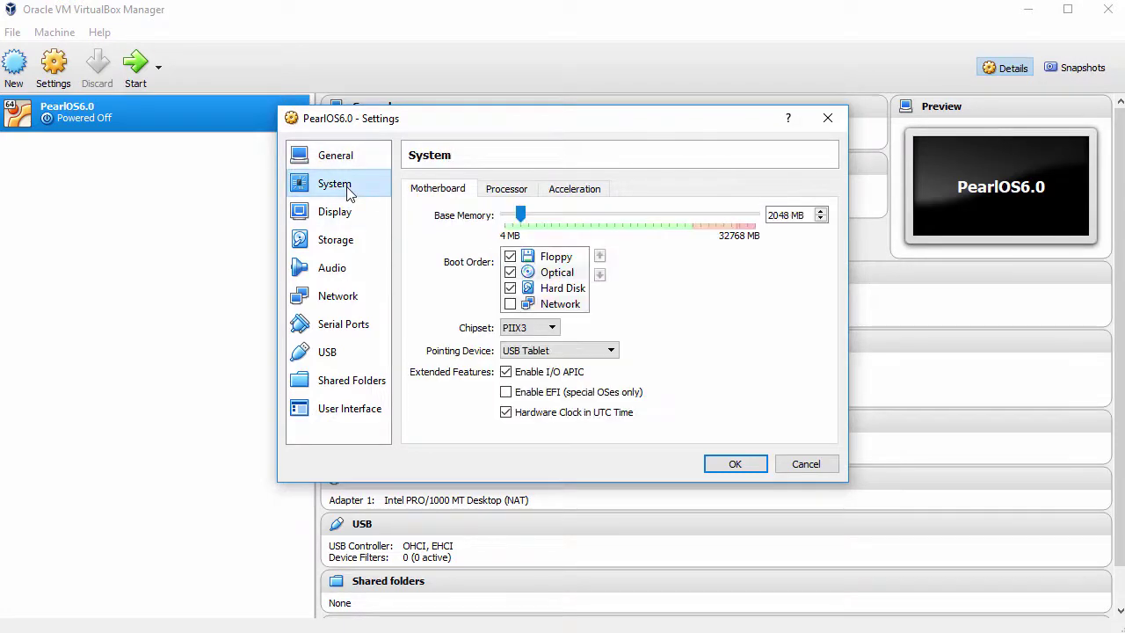
pyautogui.click(510, 258)
pyautogui.click(517, 192)
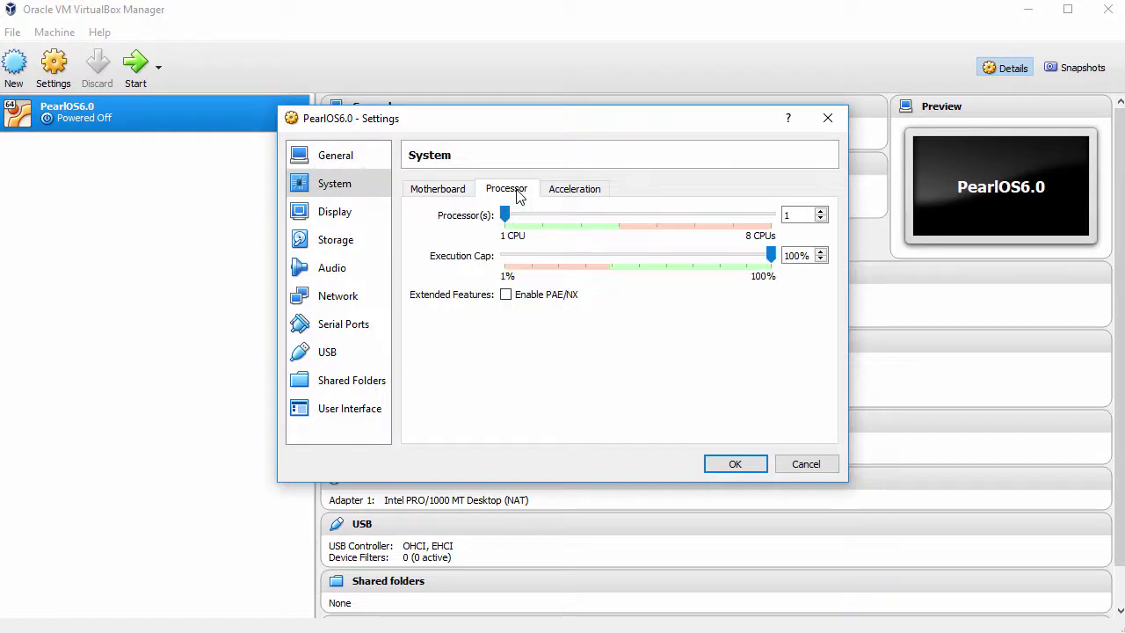
pyautogui.click(822, 212)
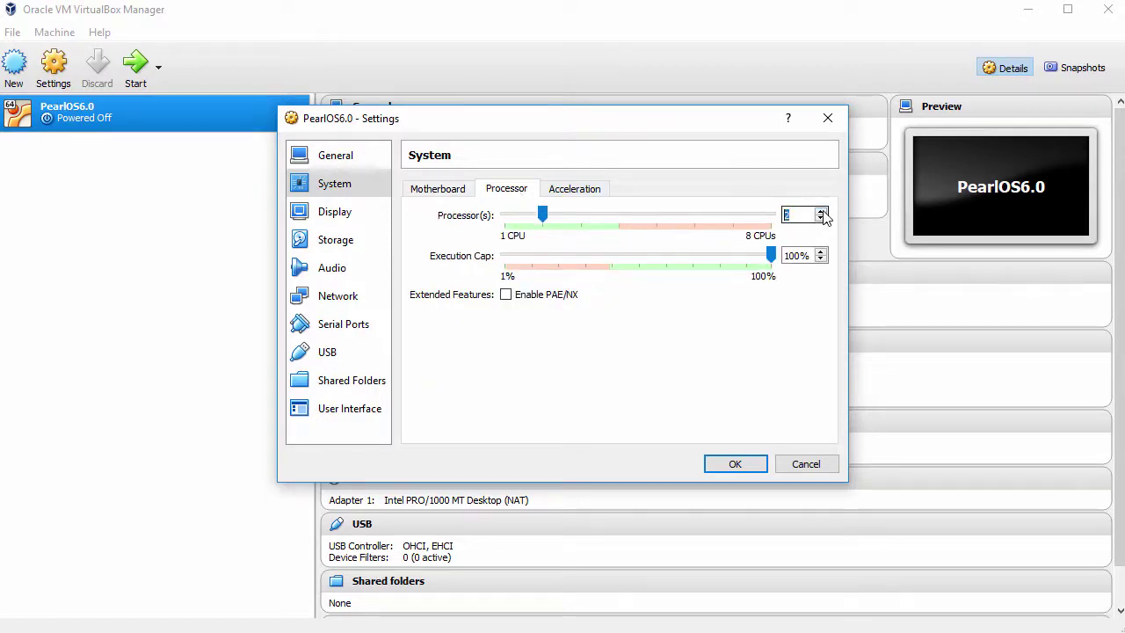
pyautogui.click(524, 298)
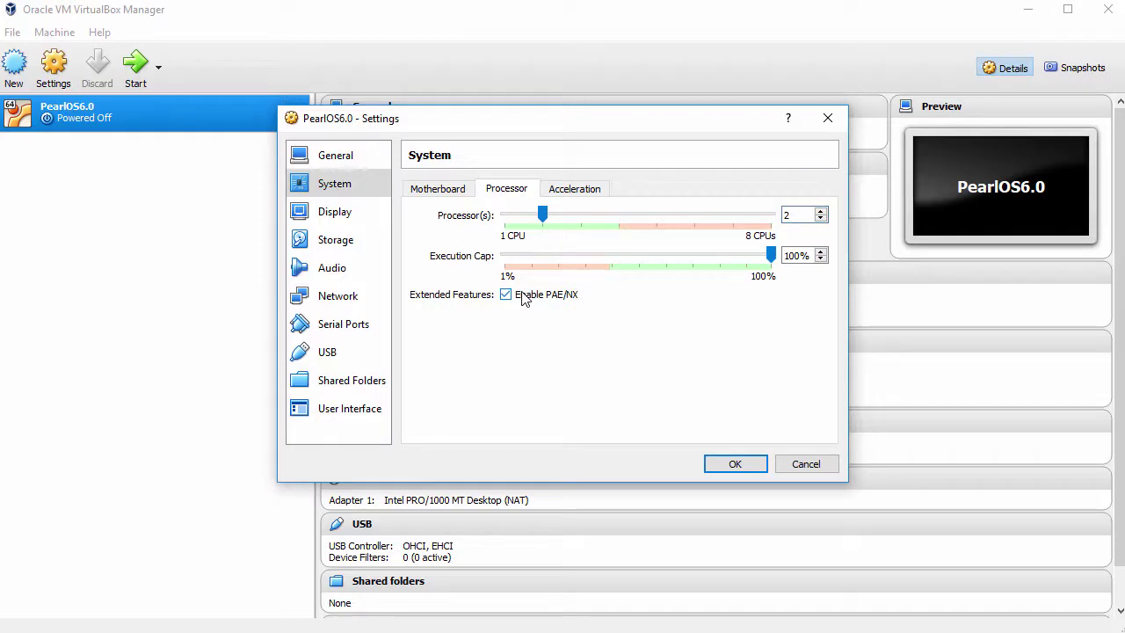
# - Attach PearlMATE-6.0-10-19-17_amd64.iso from Downloads to the empty IDE optical drive and save the machine settings
pyautogui.click(349, 243)
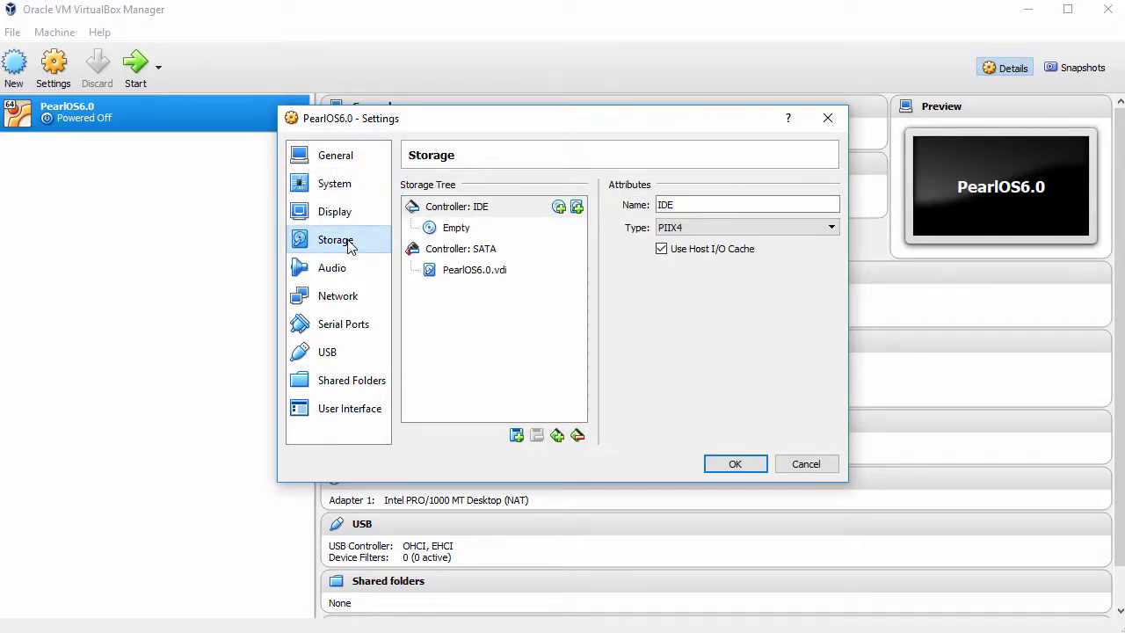
pyautogui.click(450, 232)
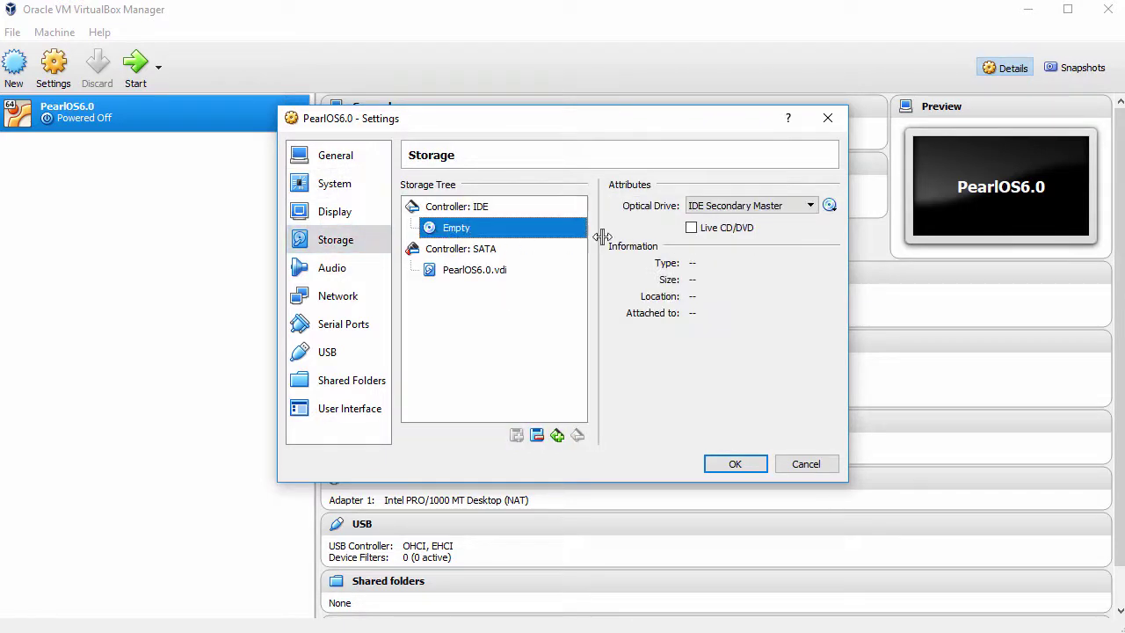
pyautogui.click(829, 205)
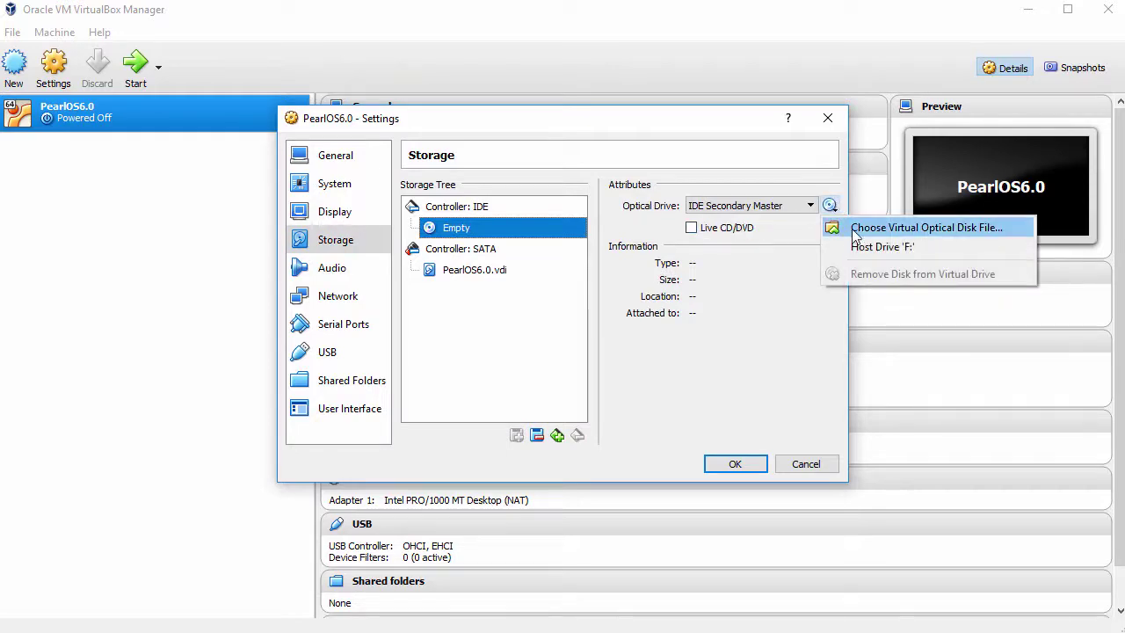
pyautogui.click(890, 231)
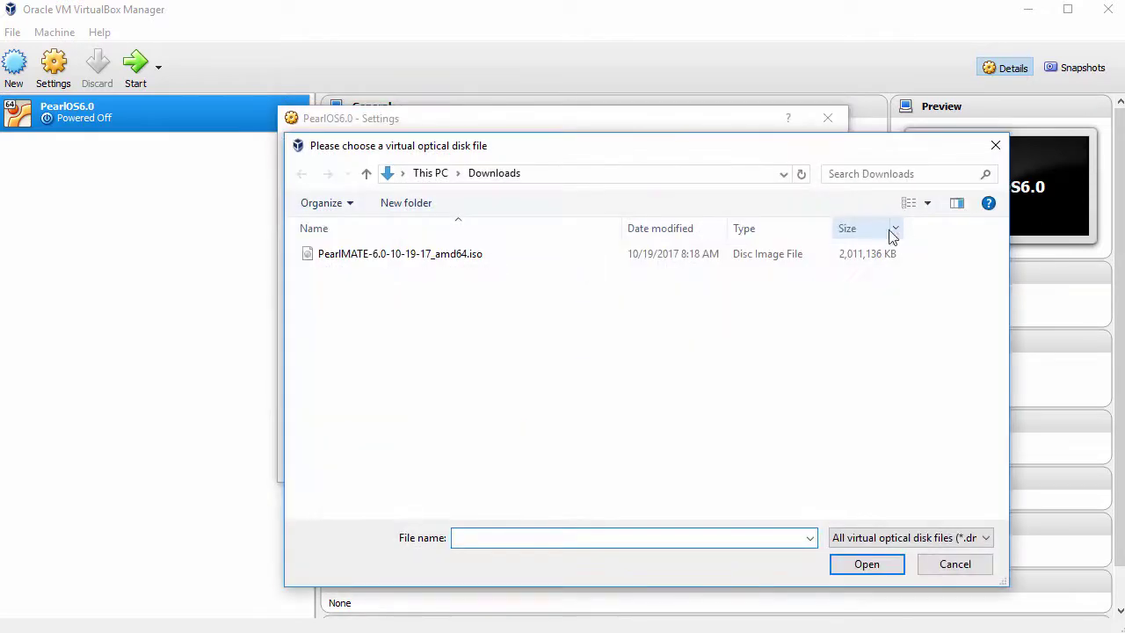
pyautogui.click(457, 258)
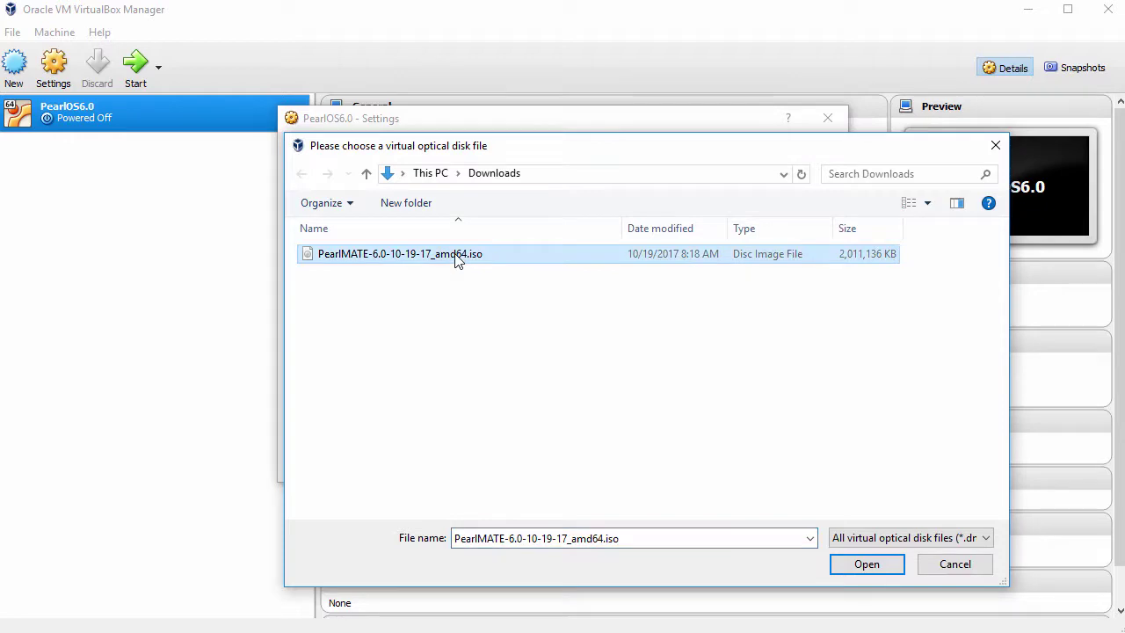
pyautogui.click(865, 563)
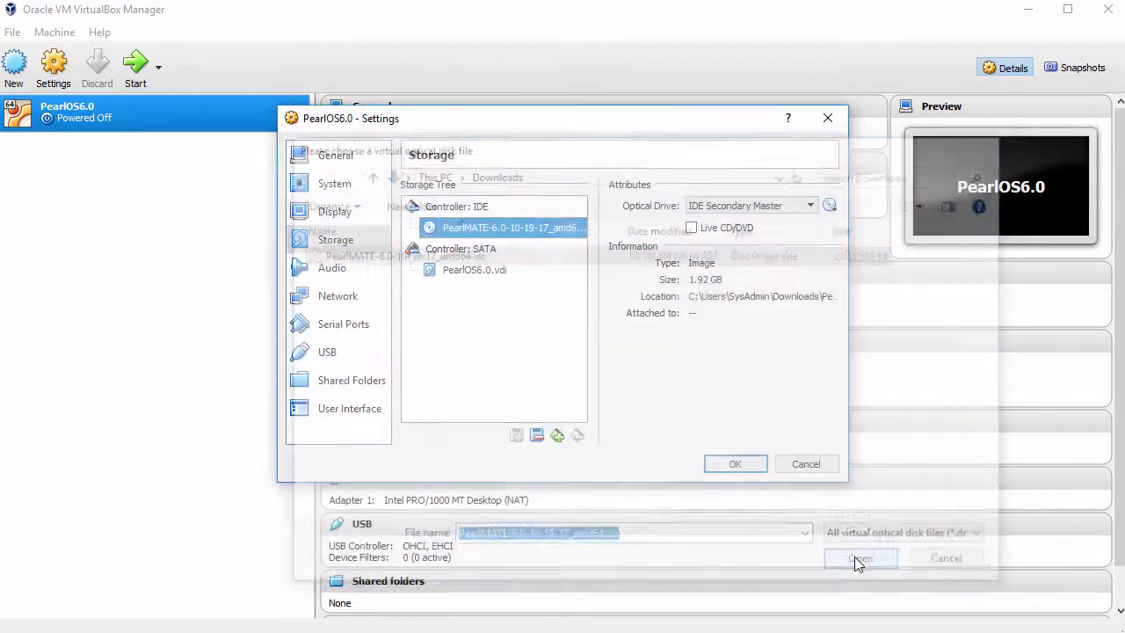
pyautogui.click(736, 466)
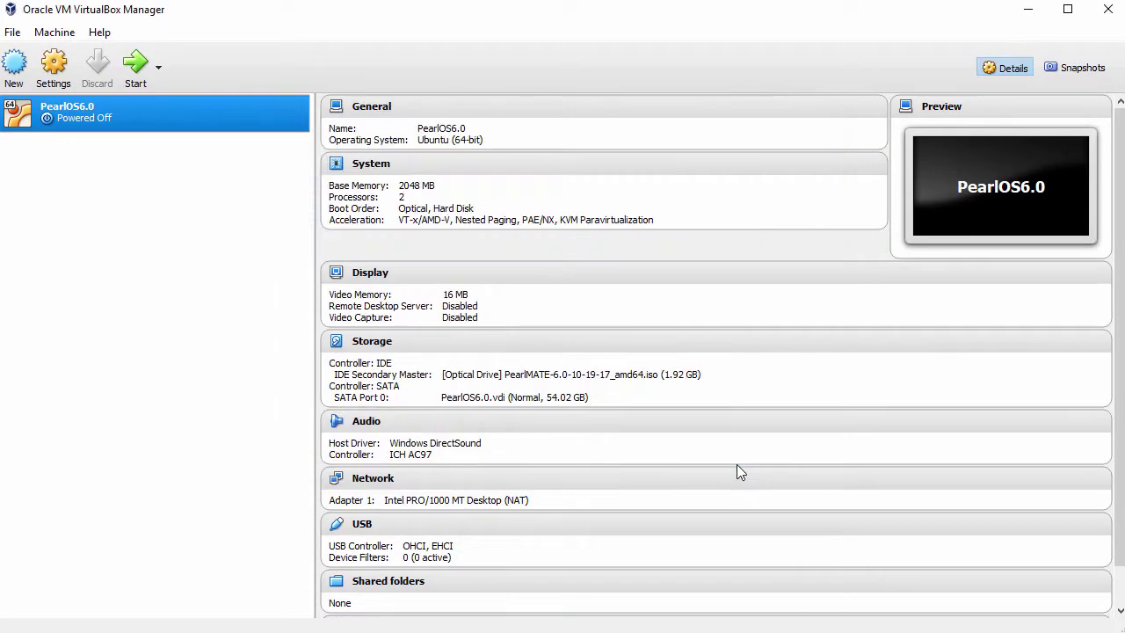
# - Start the PearlOS6.0 virtual machine, boot the Live System, and dismiss the keyboard capture and mouse integration notices
pyautogui.click(136, 67)
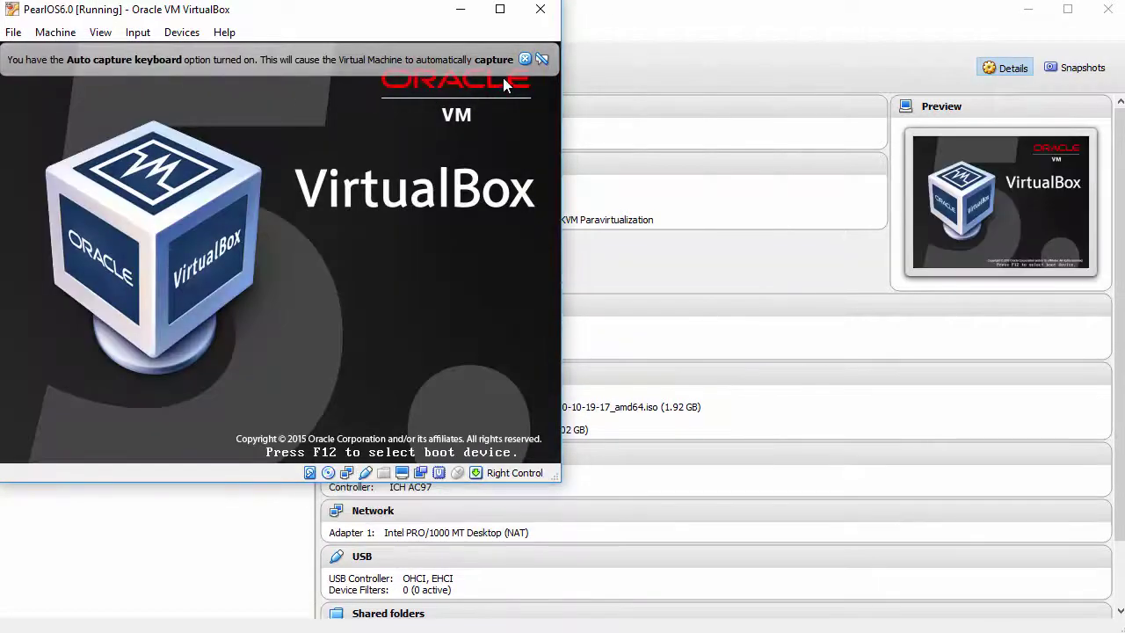
pyautogui.click(524, 58)
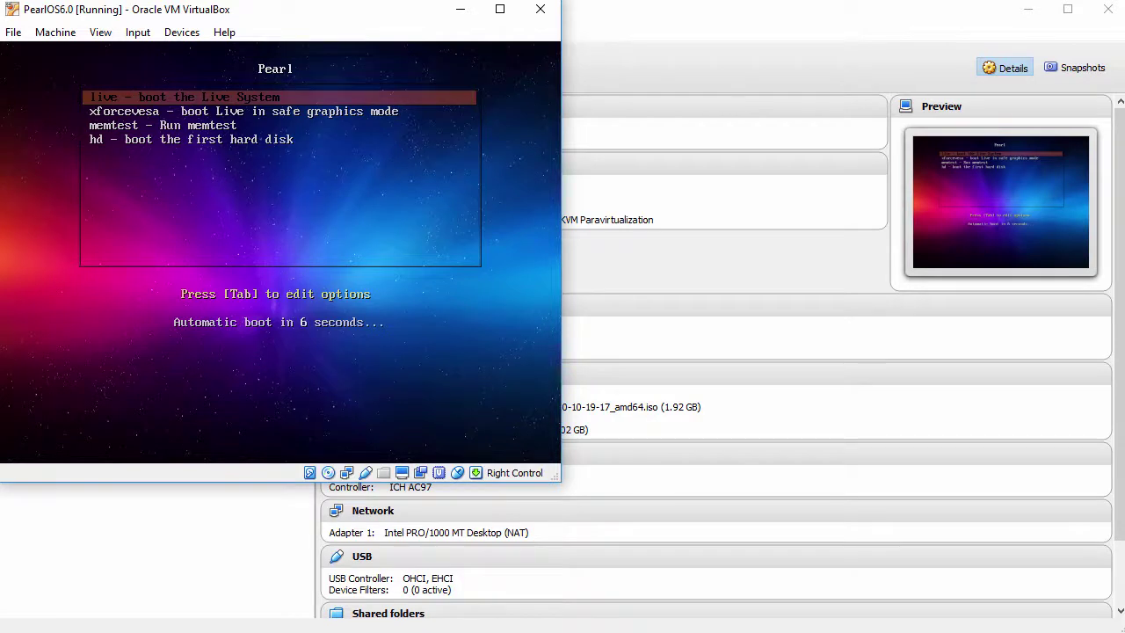
pyautogui.press('Return')
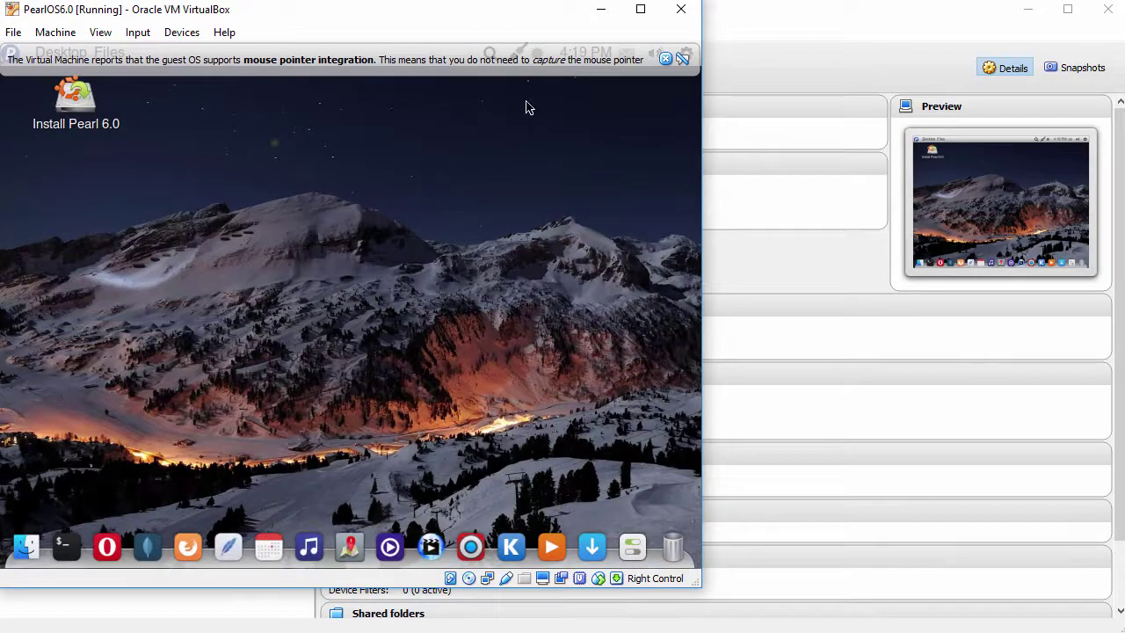
pyautogui.click(665, 59)
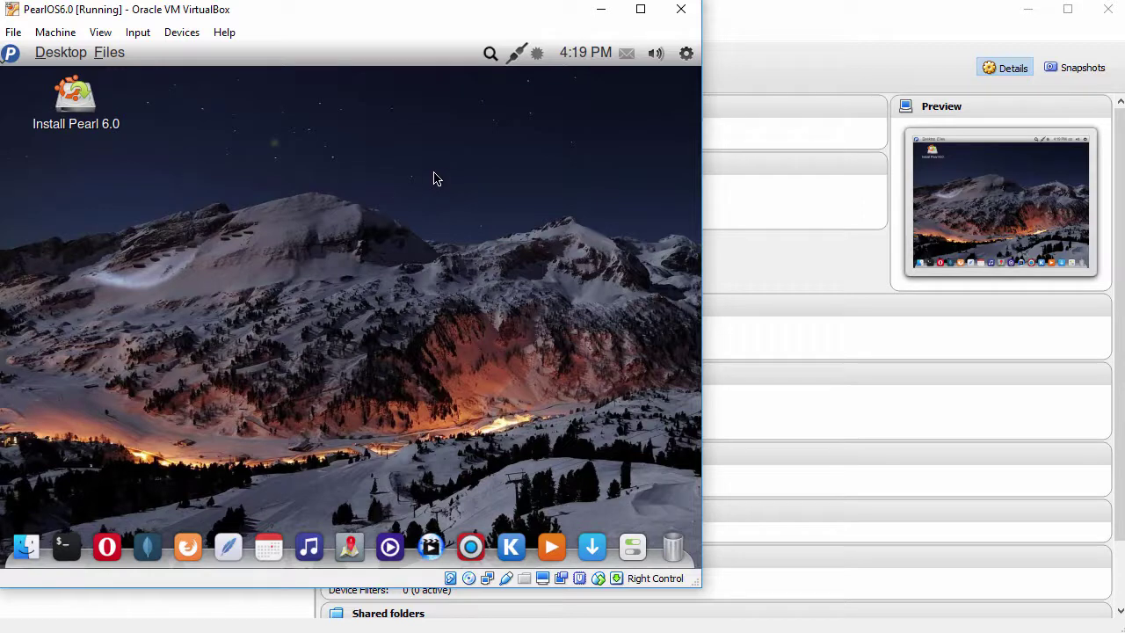
# - Launch the Install Pearl 6.0 installer from the live desktop and continue with English as the language
pyautogui.doubleClick(77, 106)
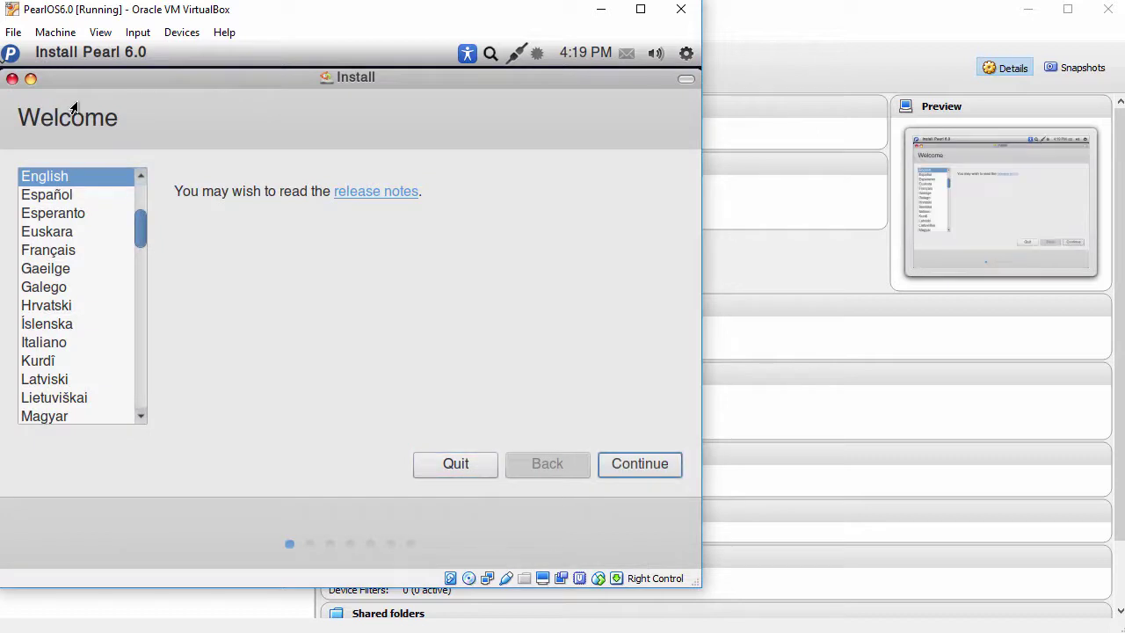
pyautogui.moveTo(18, 118); pyautogui.dragTo(120, 118)
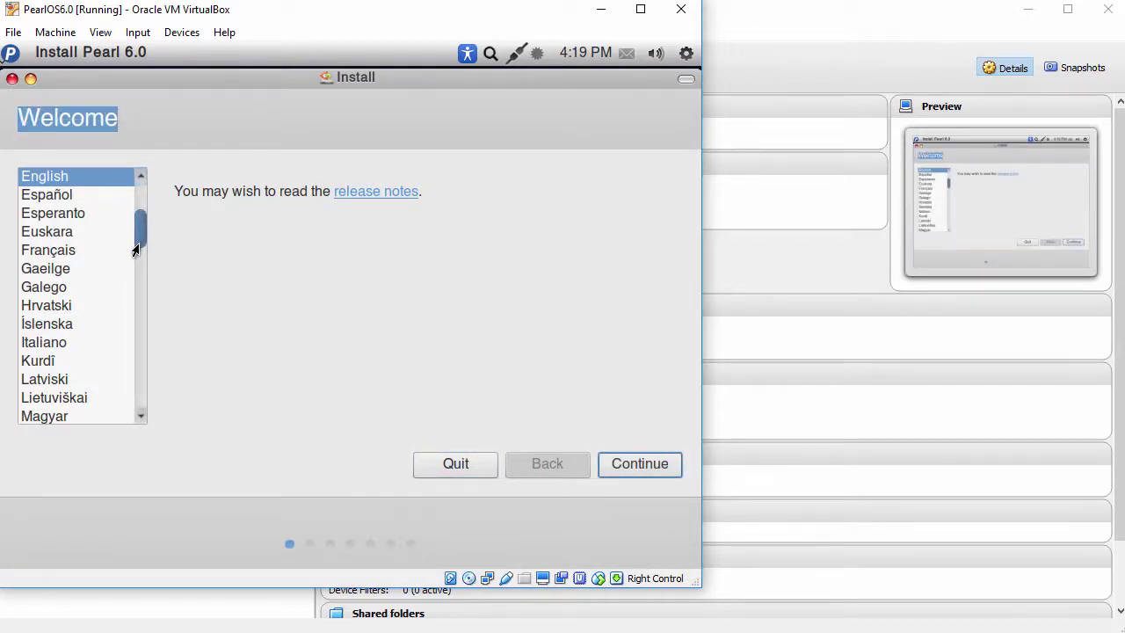
pyautogui.scroll(-4, 136, 251)
pyautogui.scroll(5, 139, 236)
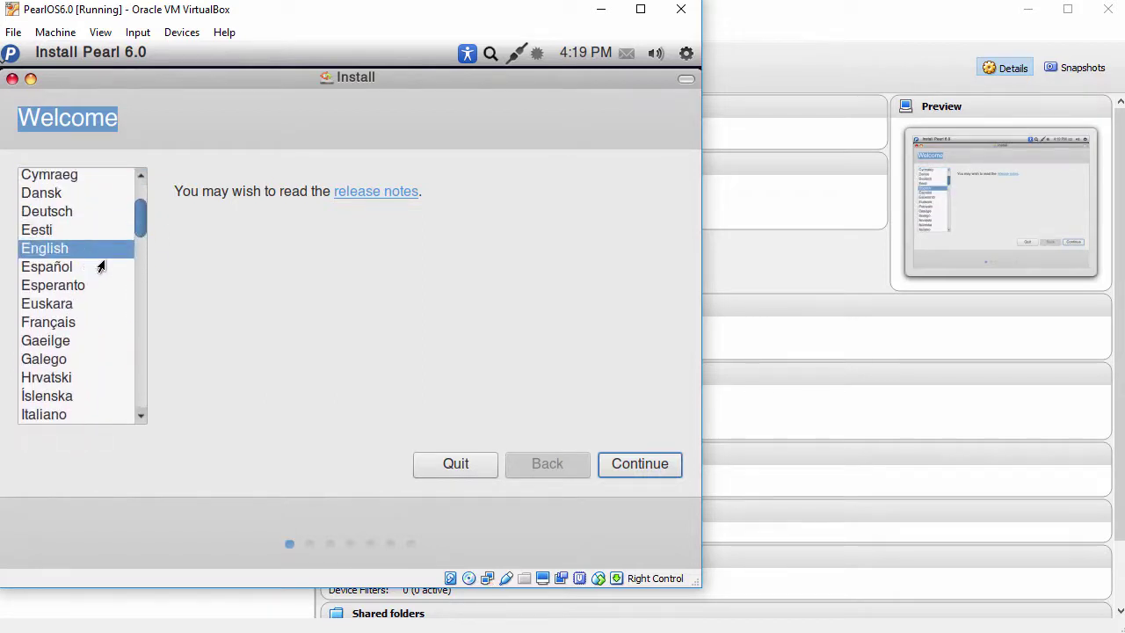
pyautogui.click(626, 473)
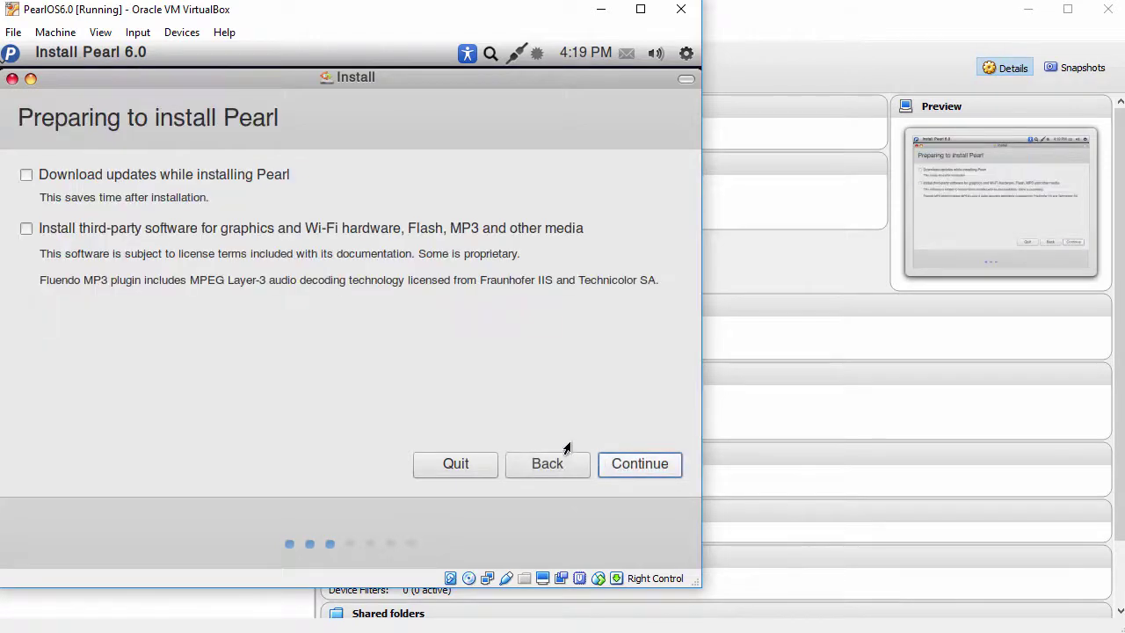
# - Enable downloading updates during installation and installing third-party software, and proceed to the installation type
pyautogui.click(24, 182)
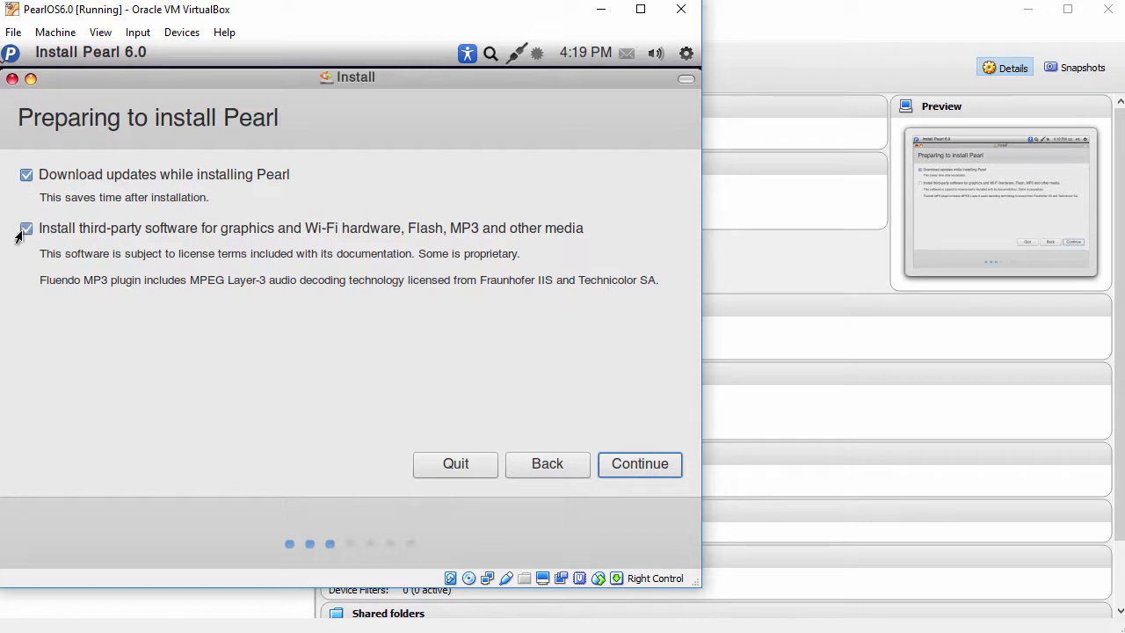
pyautogui.click(628, 465)
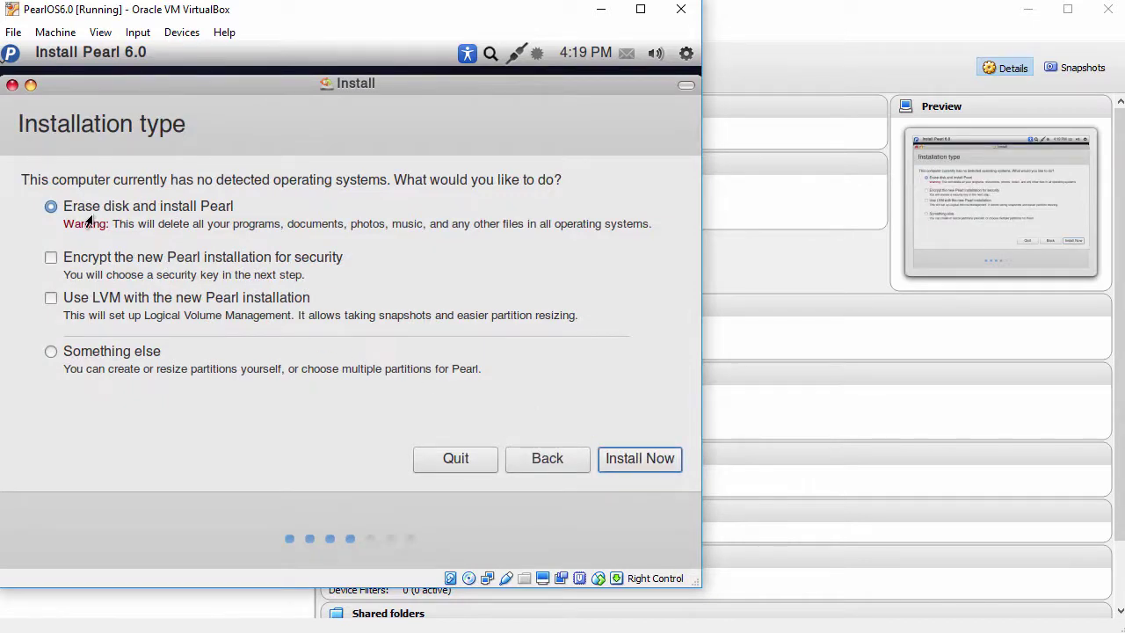
# - Start the installation with the option to erase the disk and install Pearl, and confirm writing the changes to disk
pyautogui.moveTo(21, 179); pyautogui.dragTo(567, 188)
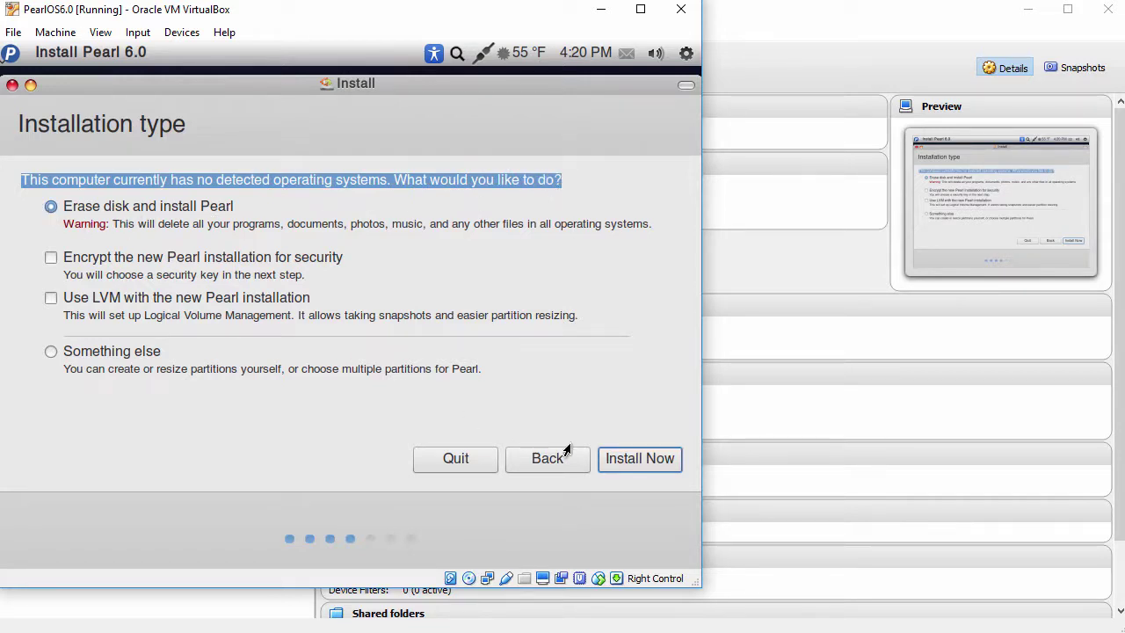
pyautogui.click(616, 465)
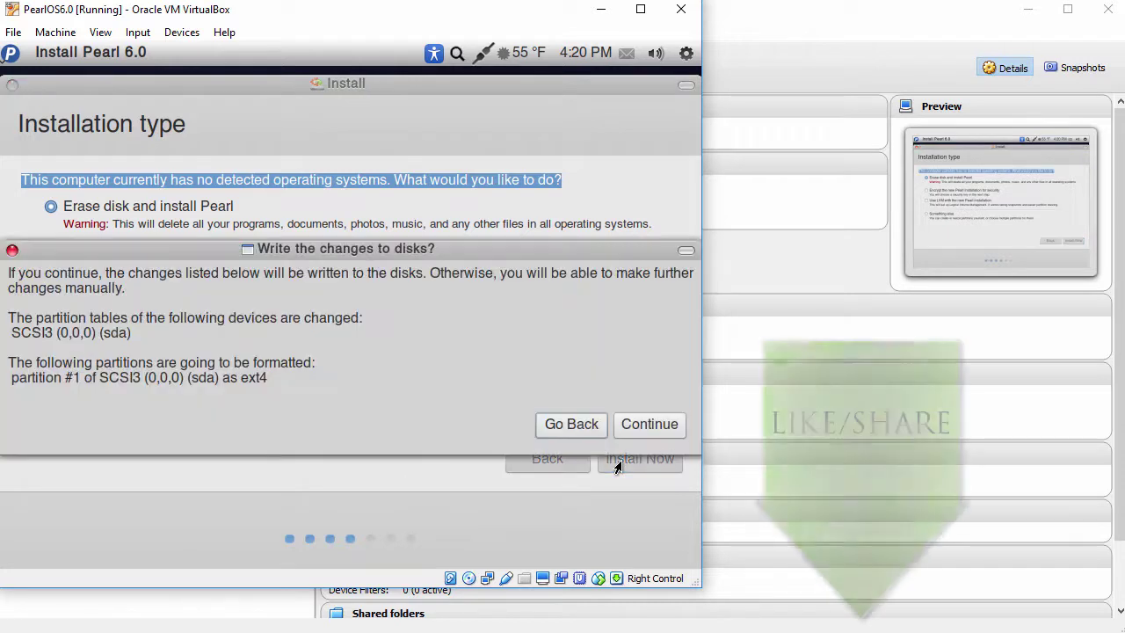
pyautogui.click(646, 426)
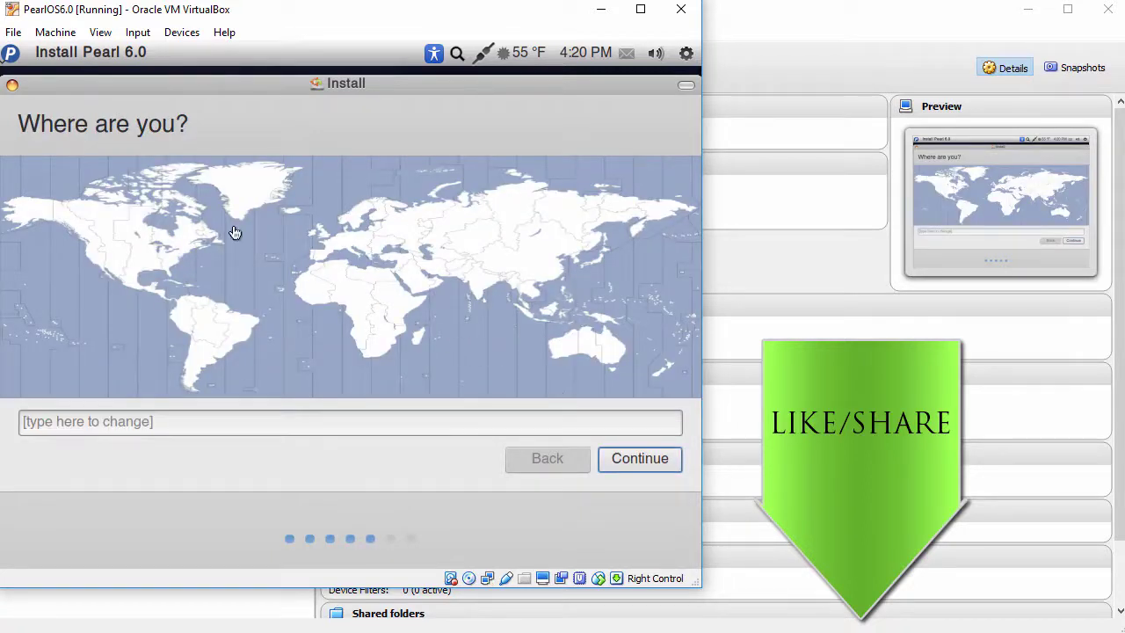
# - Choose the Los Angeles time zone on the location map and proceed to the keyboard layout
pyautogui.moveTo(20, 123); pyautogui.dragTo(186, 123)
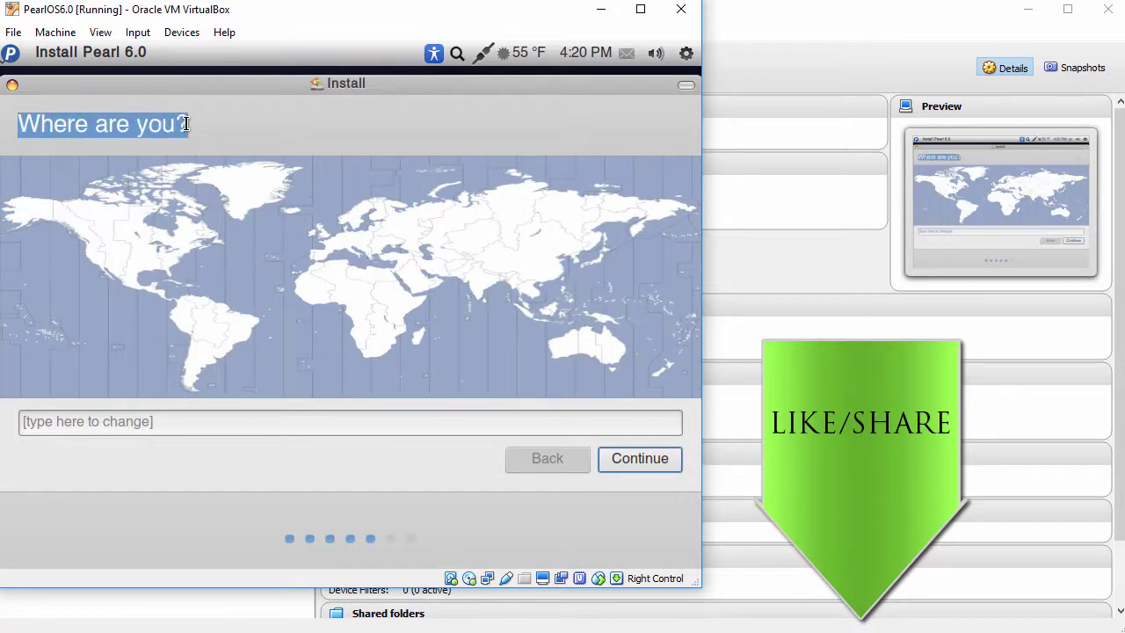
pyautogui.click(90, 253)
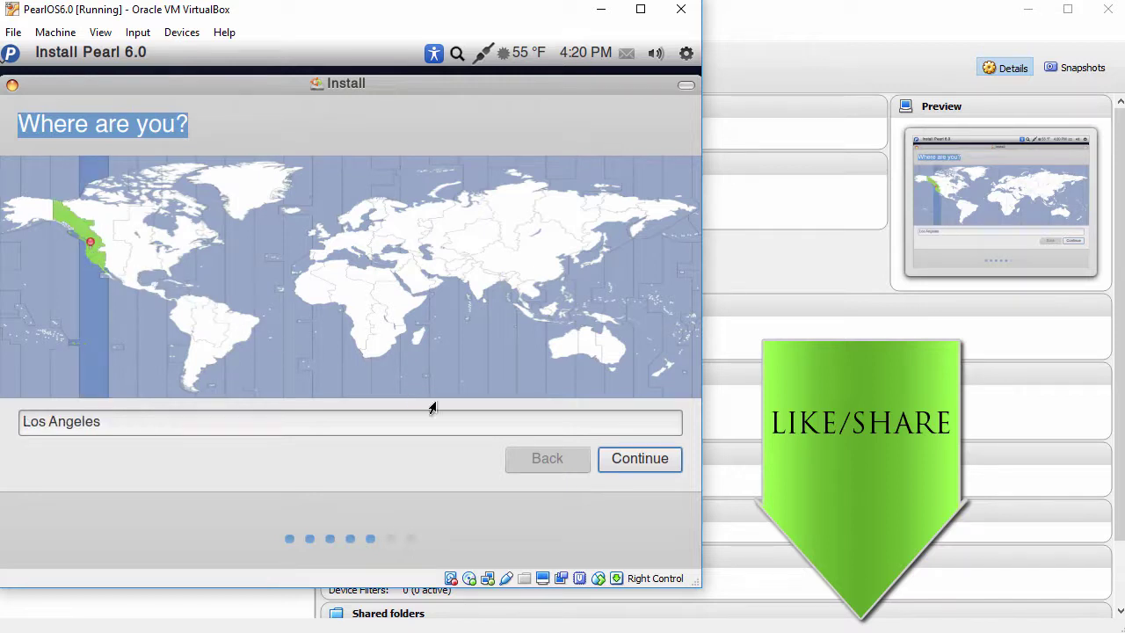
pyautogui.click(641, 462)
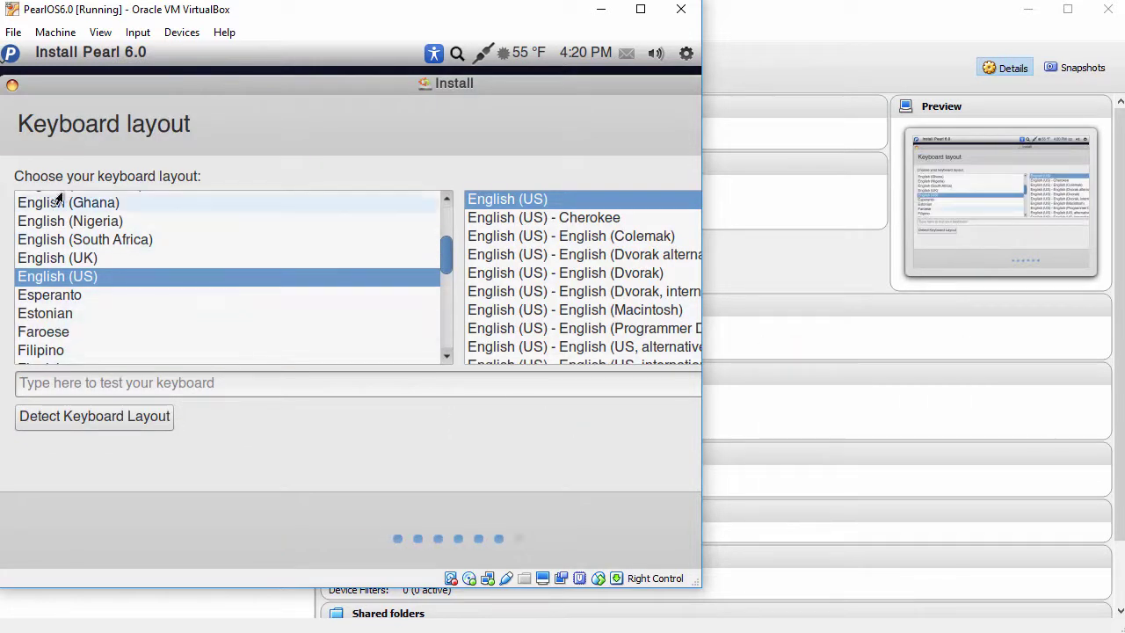
# - Accept the English (US) keyboard layout and proceed to the user account details
pyautogui.moveTo(14, 173); pyautogui.dragTo(209, 176)
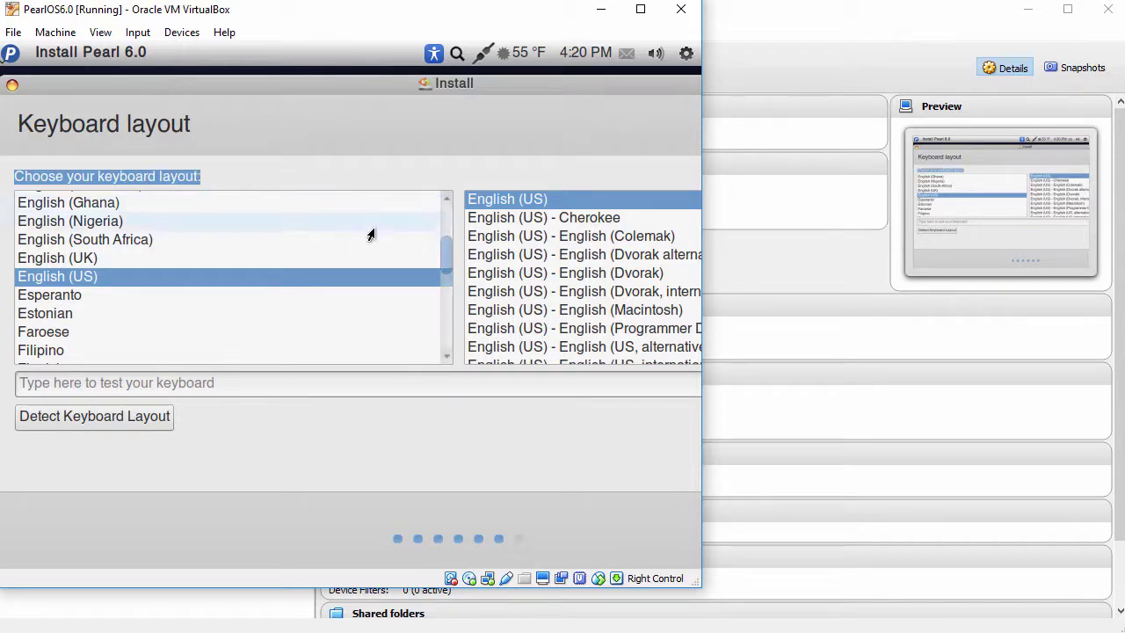
pyautogui.moveTo(447, 254)
pyautogui.mouseDown()
pyautogui.moveTo(446, 273)
pyautogui.moveTo(447, 249)
pyautogui.mouseUp()
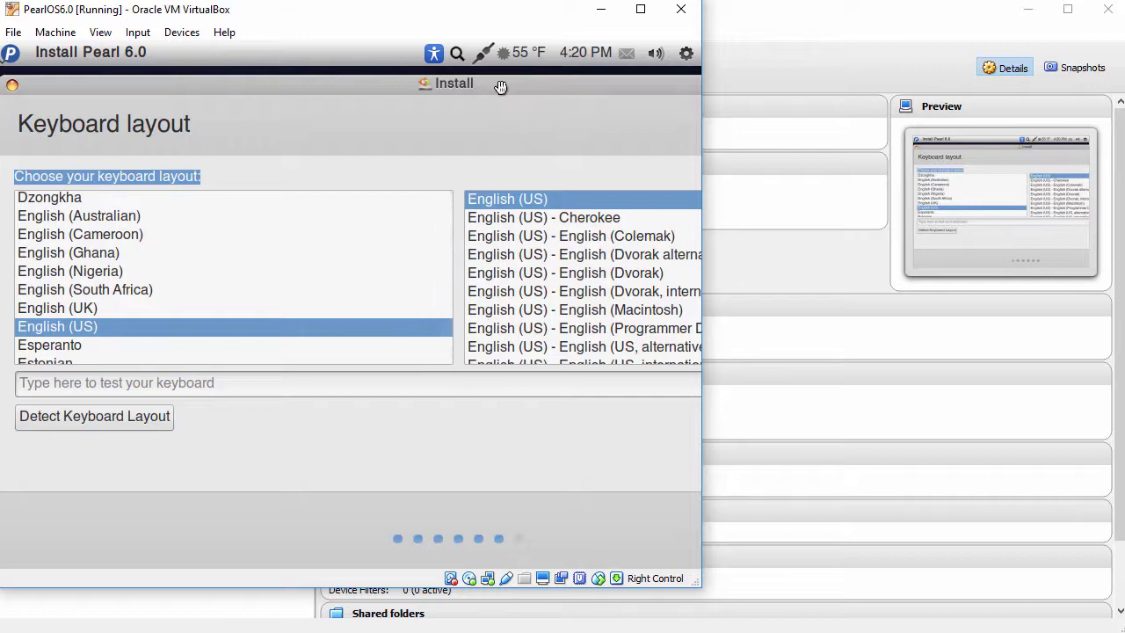
pyautogui.moveTo(502, 85); pyautogui.dragTo(308, 81)
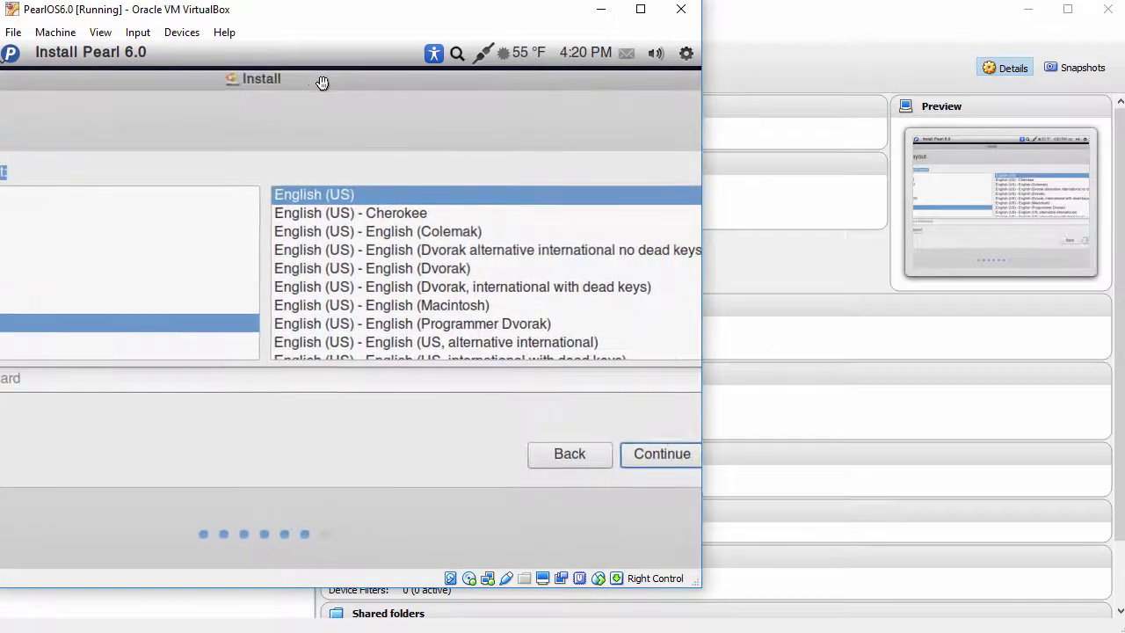
pyautogui.click(655, 455)
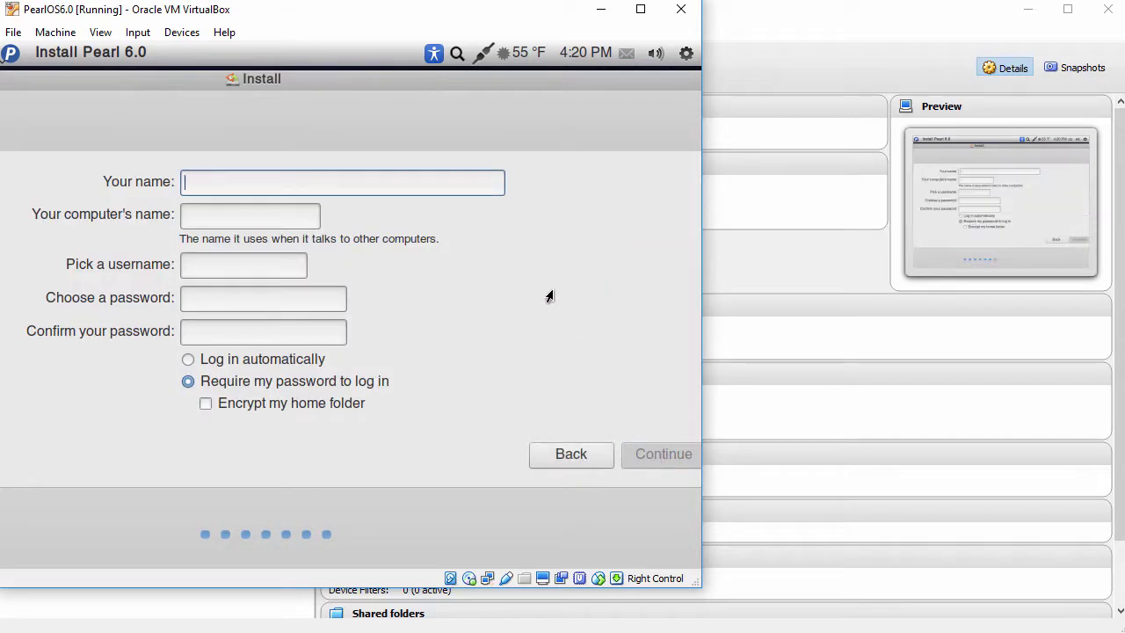
# - Enter the user's full name and set the computer's name to pearlos6
pyautogui.write('John Smith')
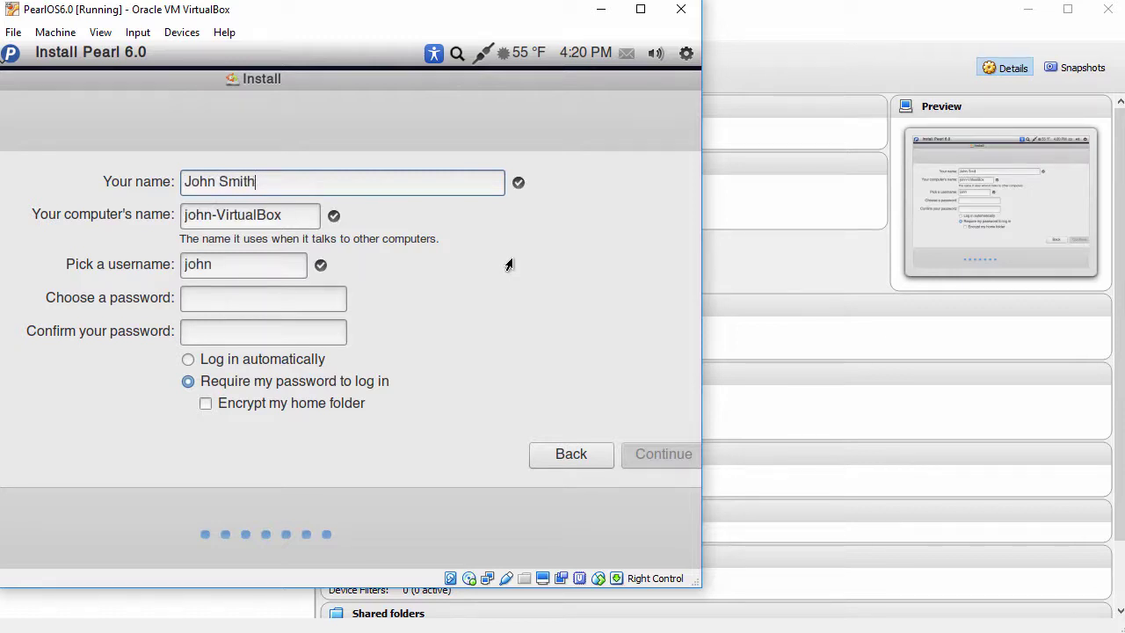
pyautogui.press('Tab')
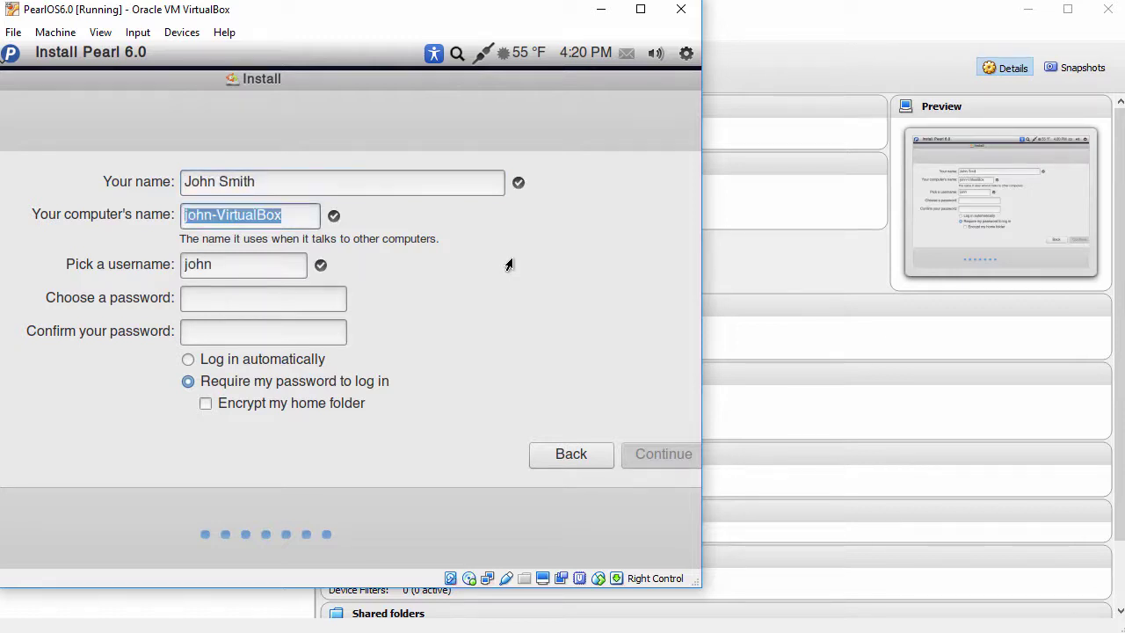
pyautogui.write('pe')
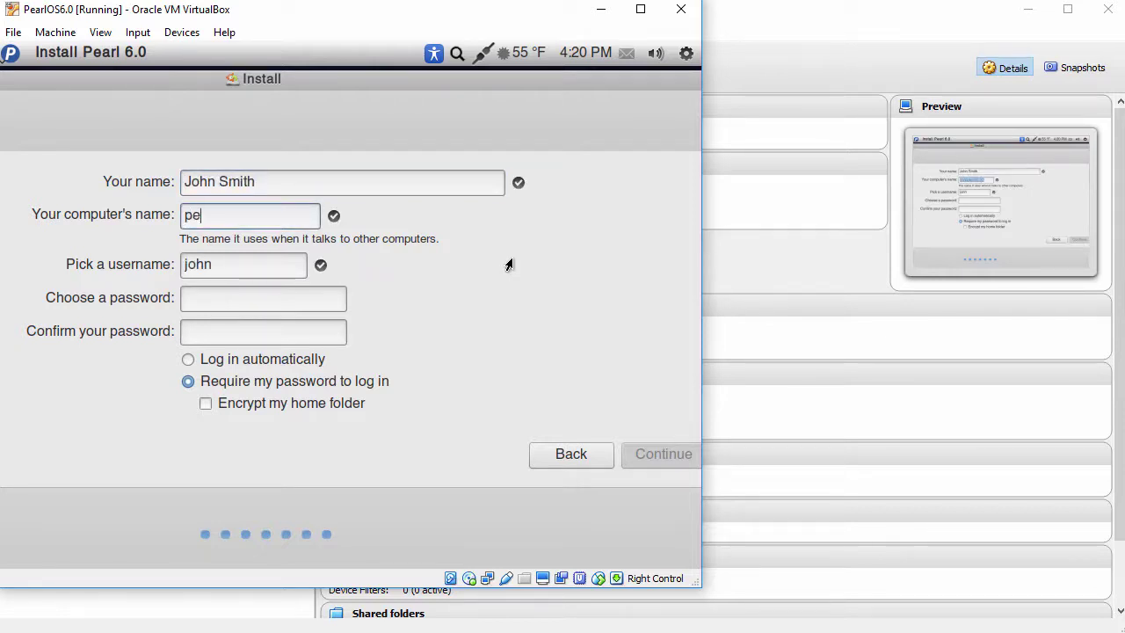
pyautogui.write('arlos6')
pyautogui.press('Tab')
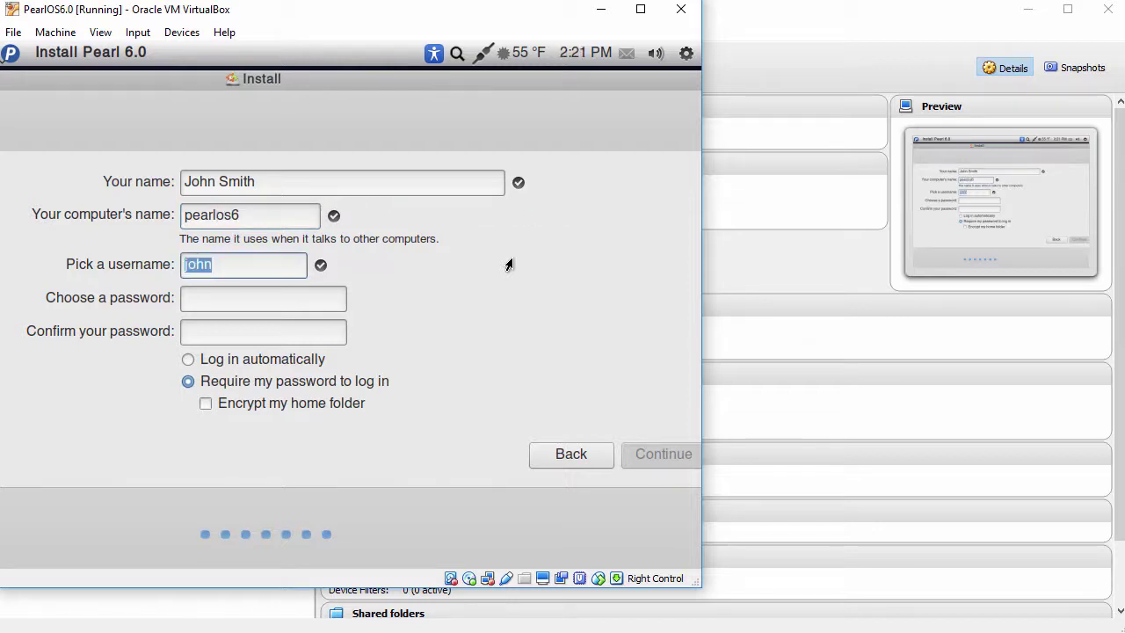
# - Keep the suggested username, enter and confirm the account password, and continue with the installation
pyautogui.press('Tab')
pyautogui.write('p')
pyautogui.write('•••••')
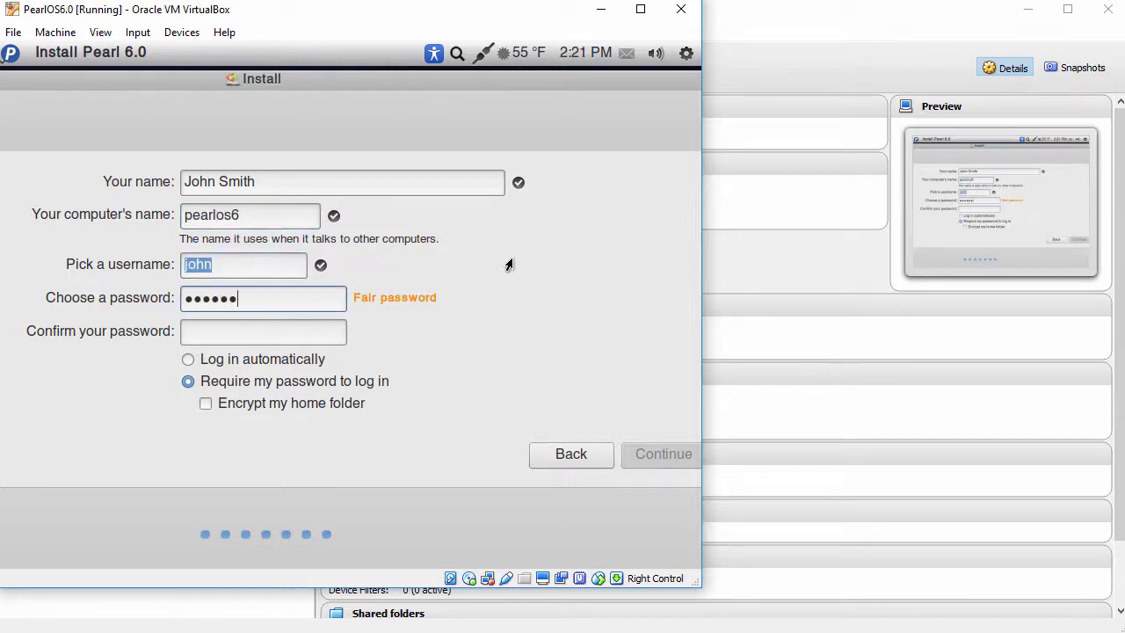
pyautogui.press('Tab')
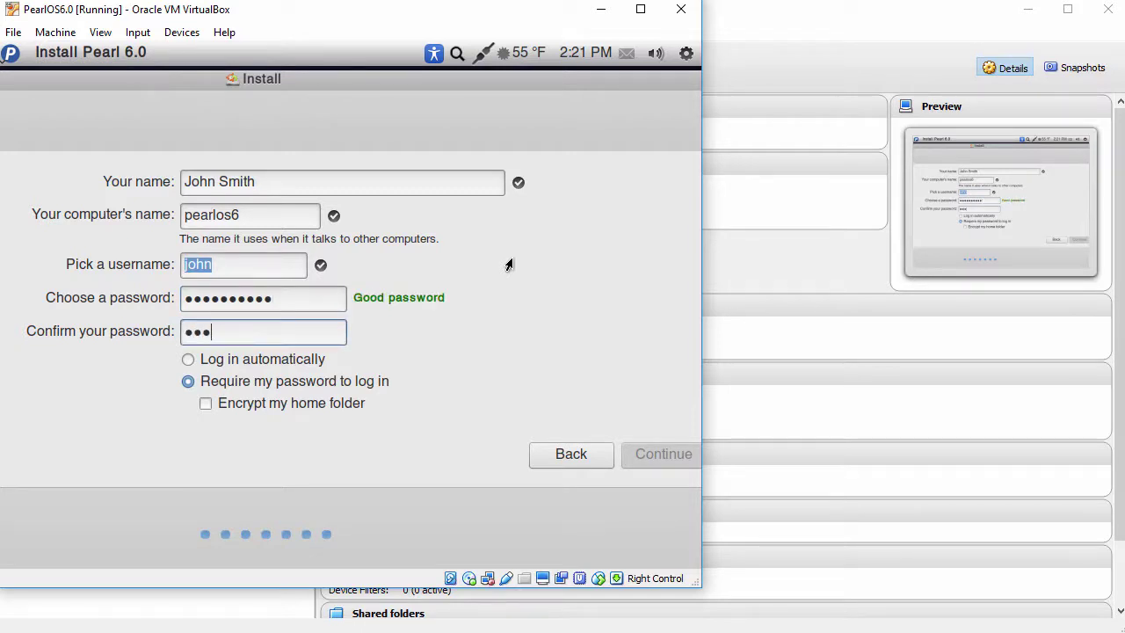
pyautogui.write('••••••••••')
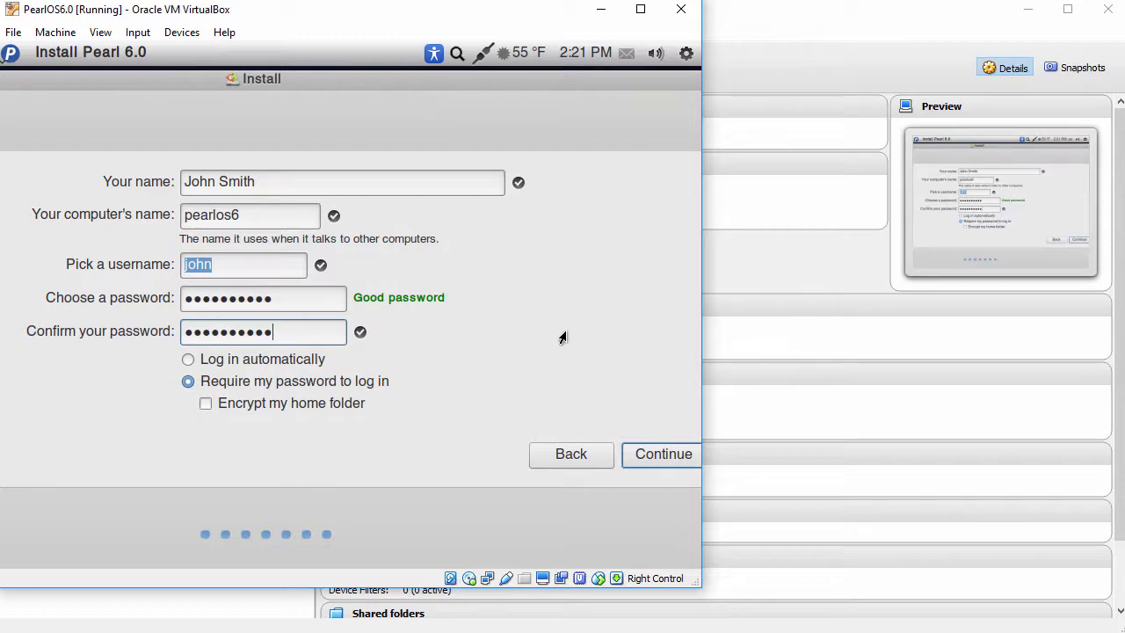
pyautogui.click(648, 458)
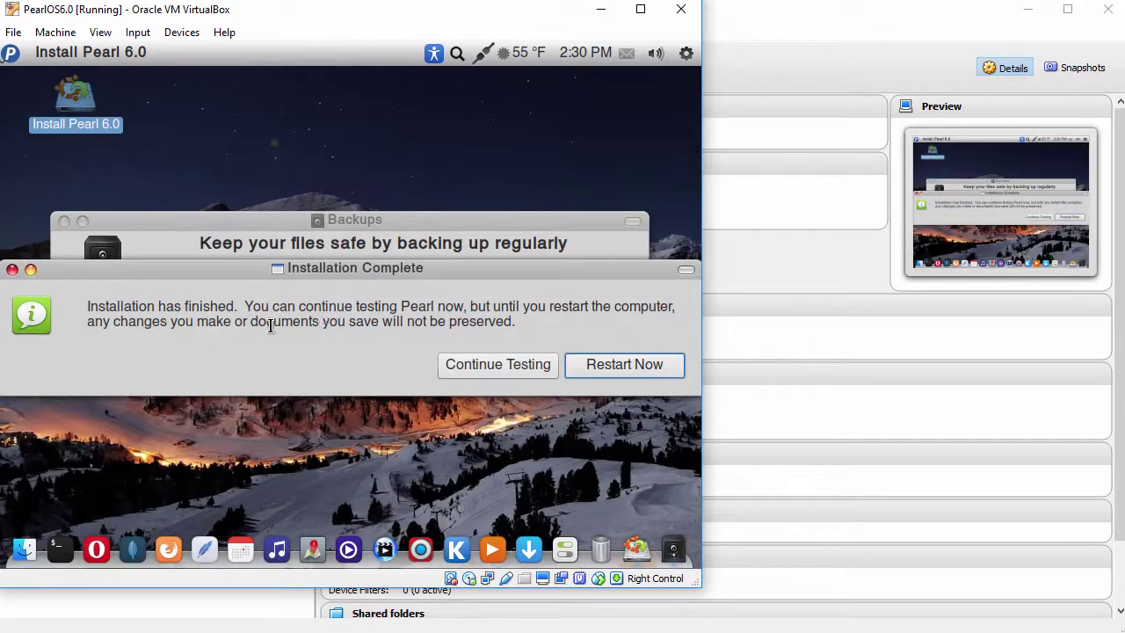
# - Restart the machine after the installation, acknowledge the medium removal prompt, and boot PearlMATE 6.0 Artful 64 bit GNU/Linux
pyautogui.moveTo(88, 306); pyautogui.dragTo(240, 297)
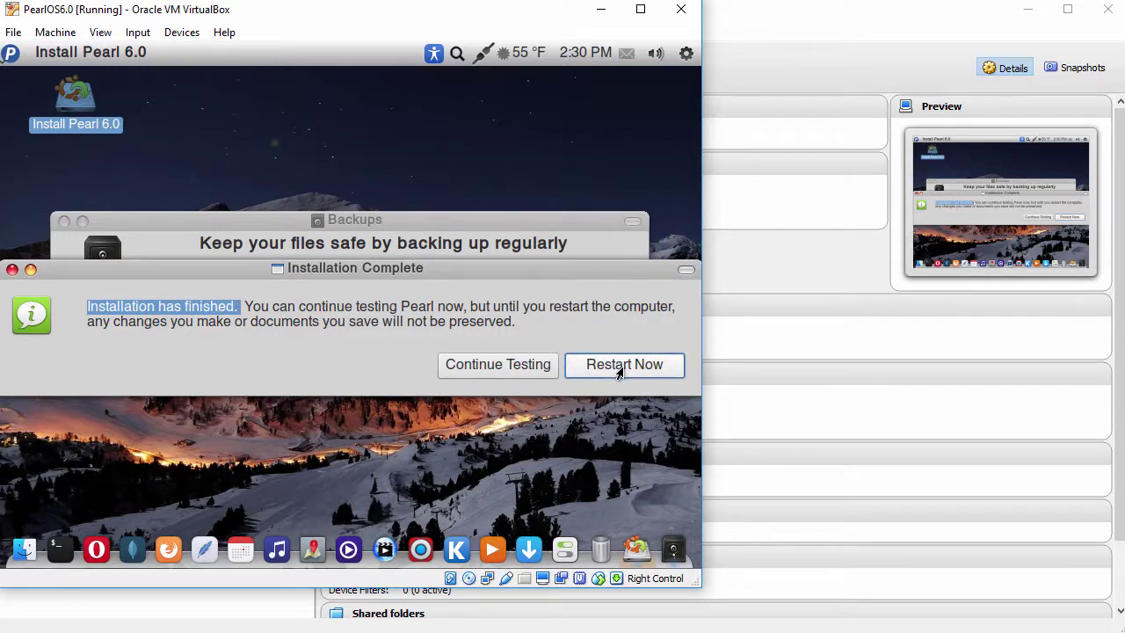
pyautogui.click(619, 372)
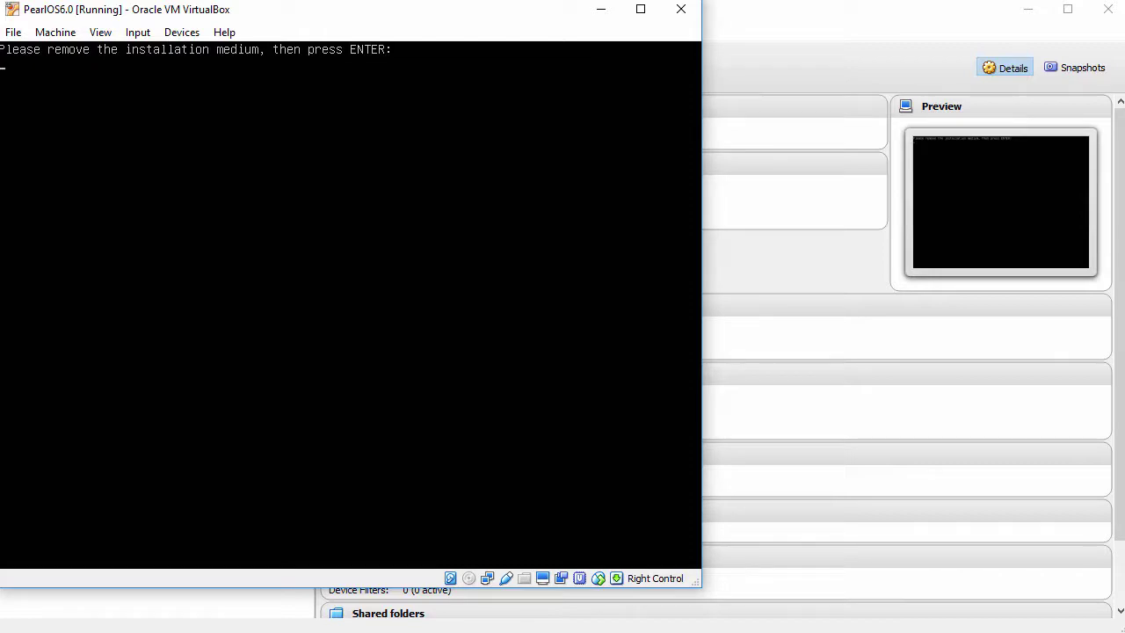
pyautogui.press('Return')
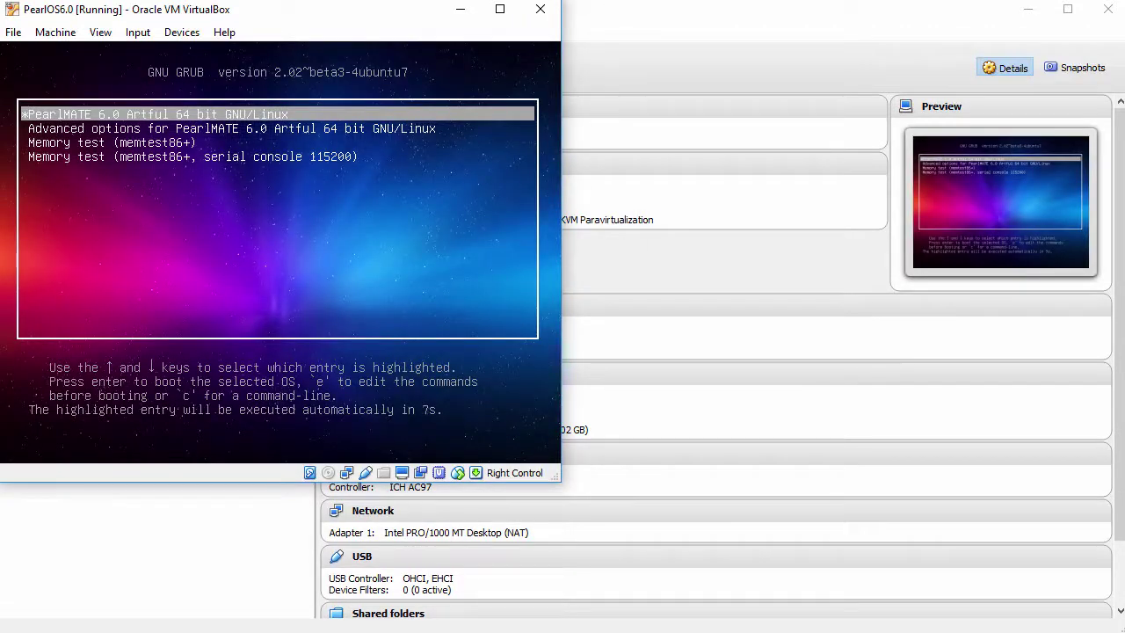
pyautogui.press('Return')
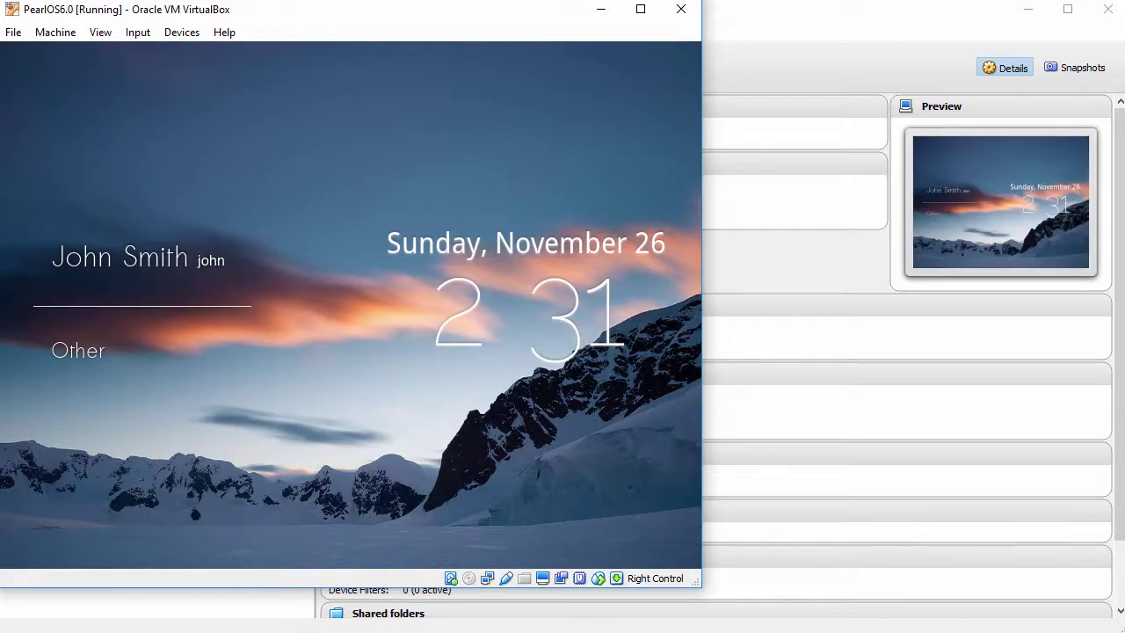
# - Log in to the newly created user account with the account password
pyautogui.click(124, 262)
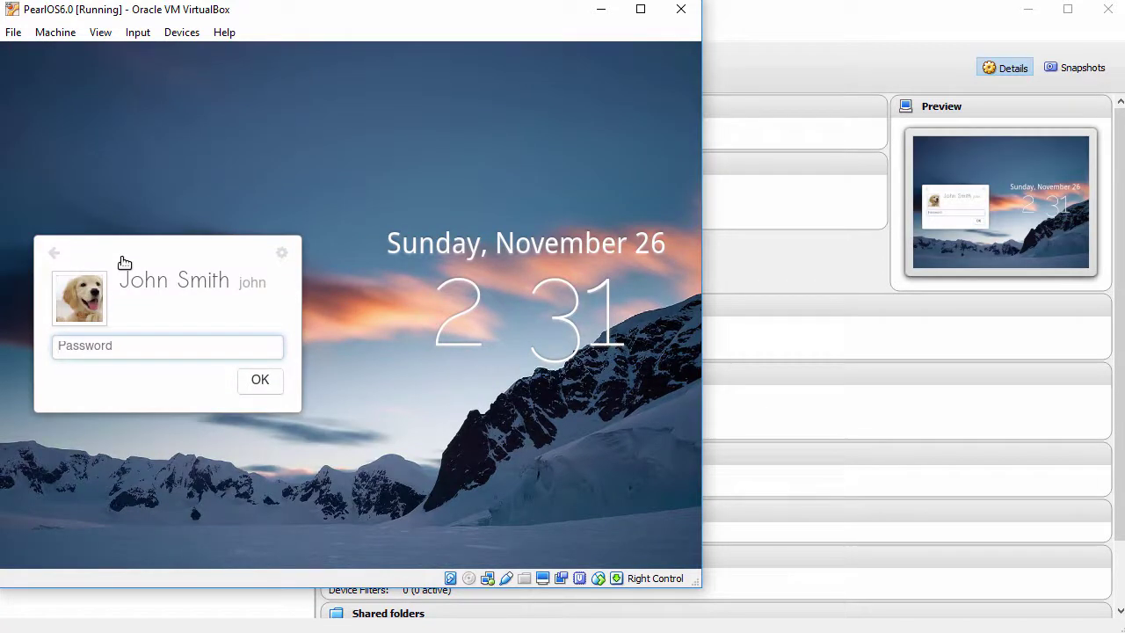
pyautogui.write('********')
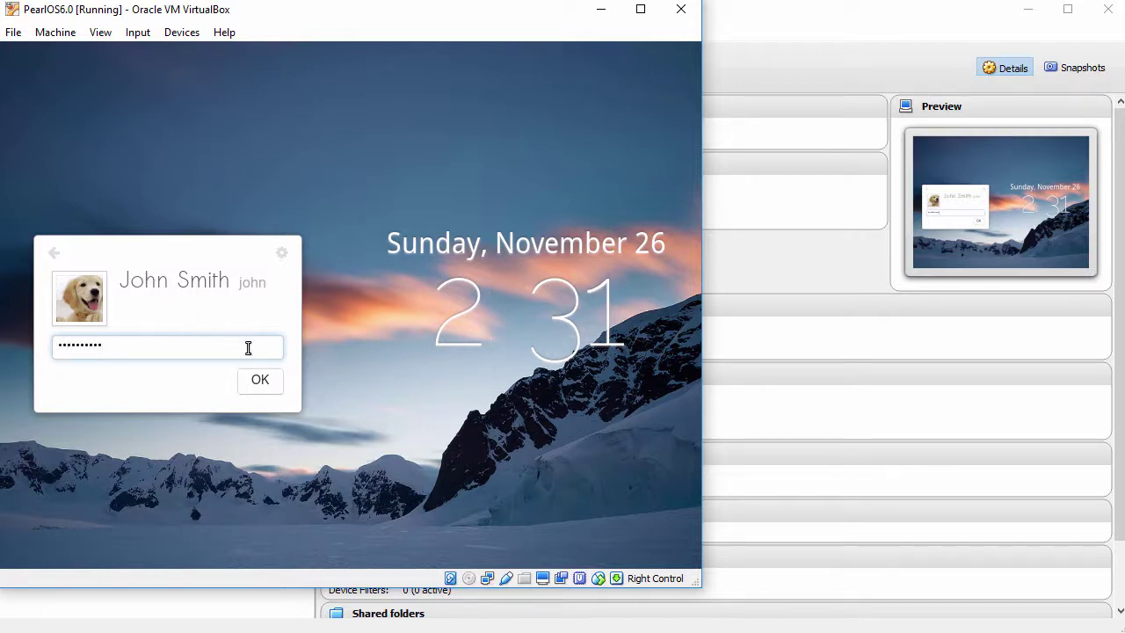
pyautogui.click(266, 381)
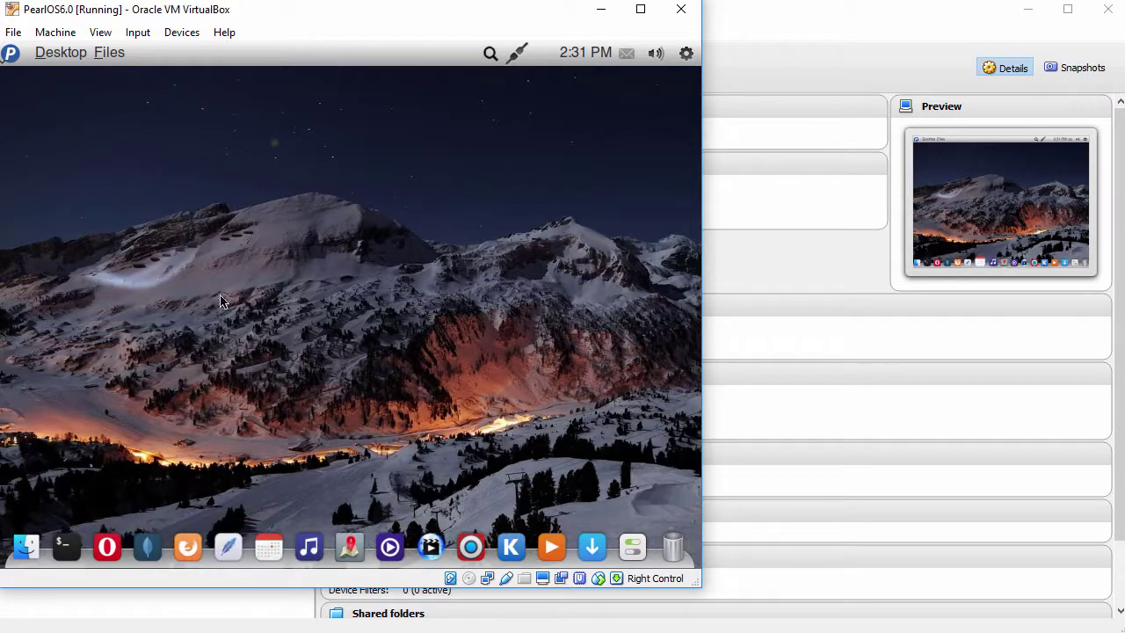
pyautogui.click(14, 56)
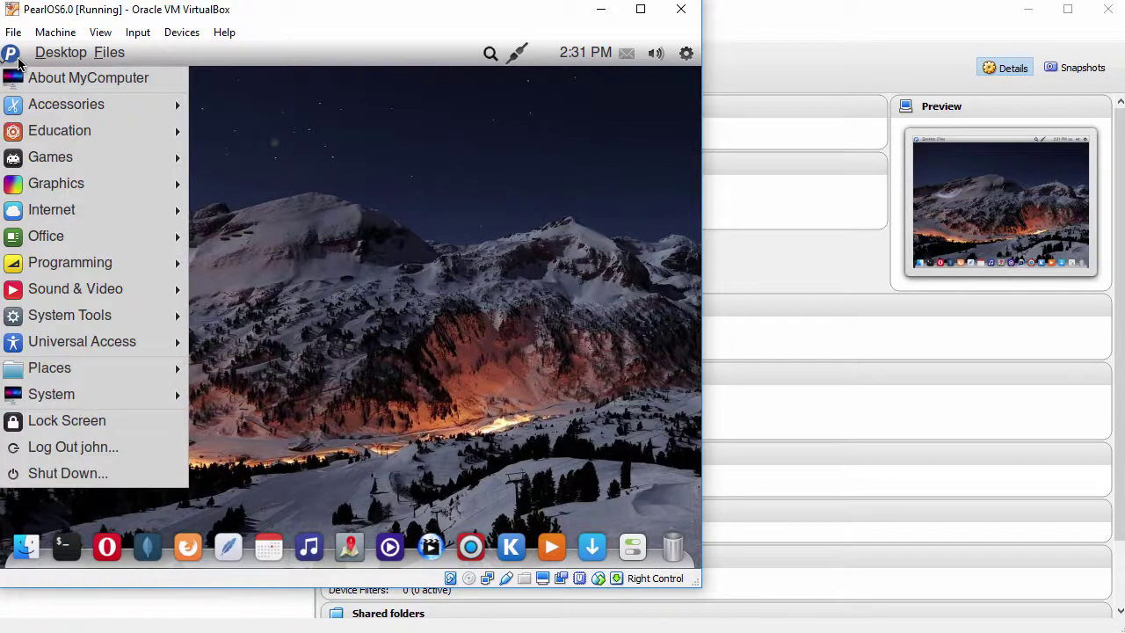
pyautogui.click(281, 243)
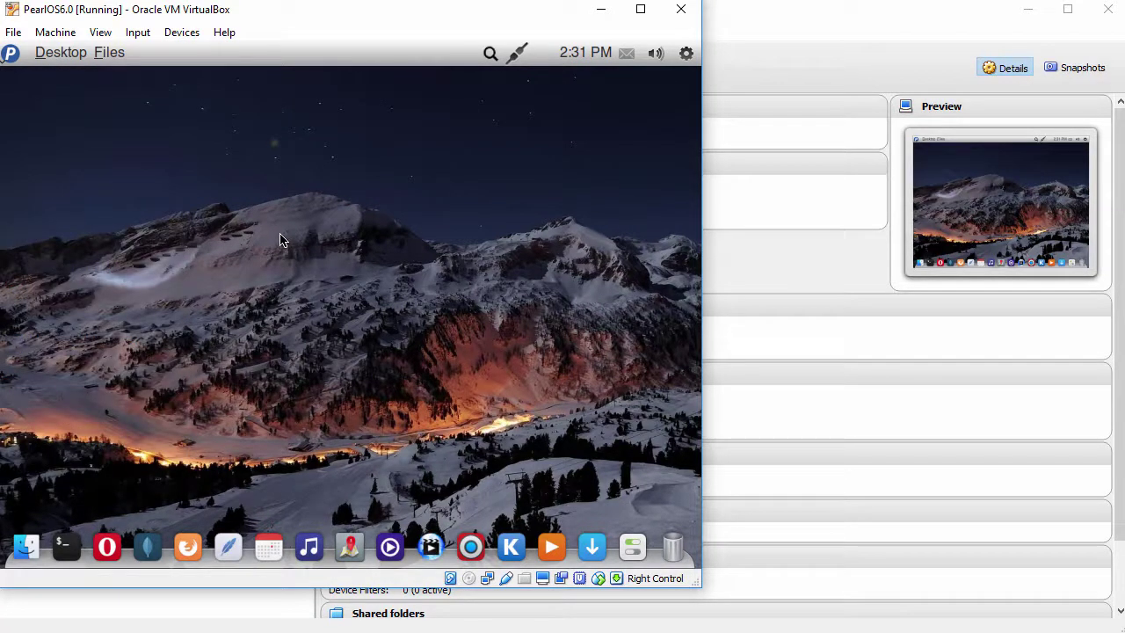
pyautogui.click(100, 32)
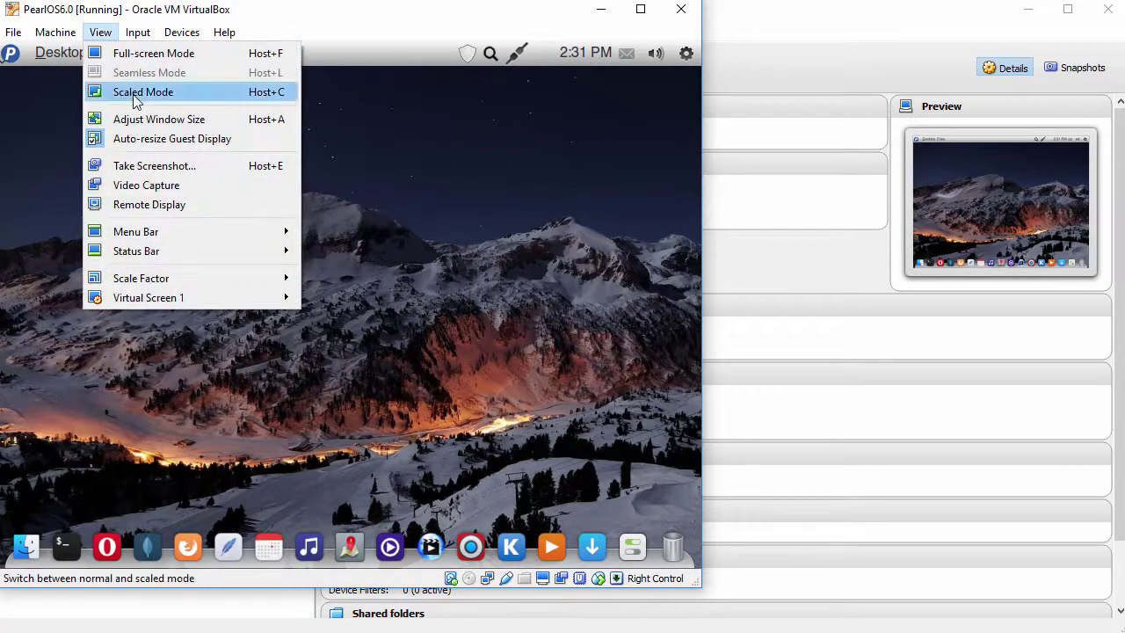
pyautogui.click(367, 291)
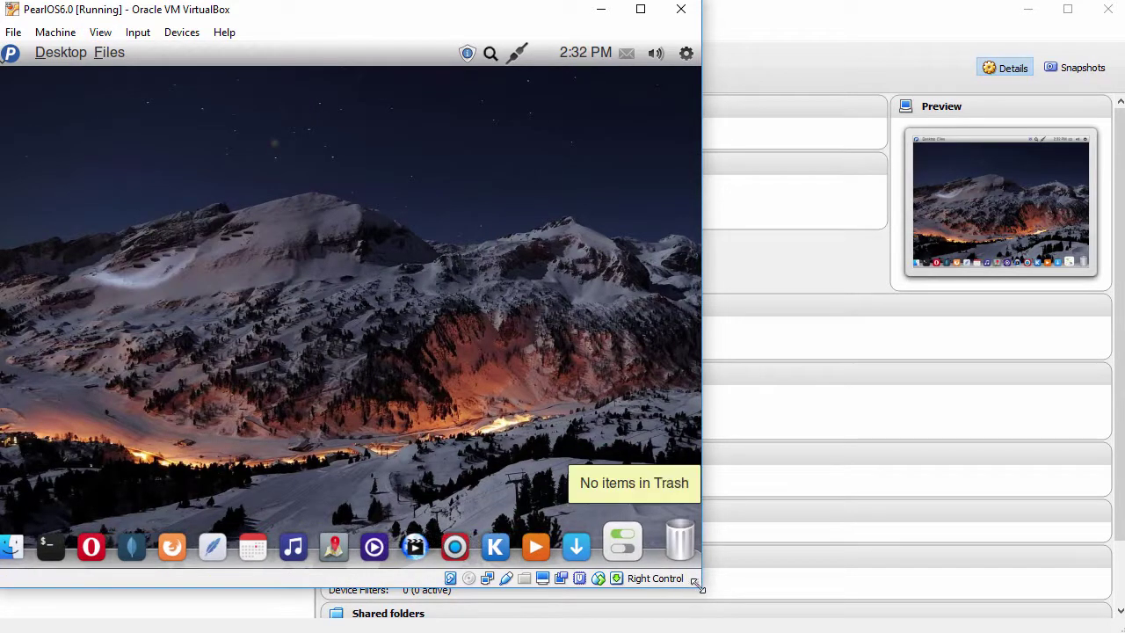
# - Enlarge the virtual machine window and insert the Guest Additions CD image into the guest
pyautogui.moveTo(699, 587); pyautogui.dragTo(765, 630)
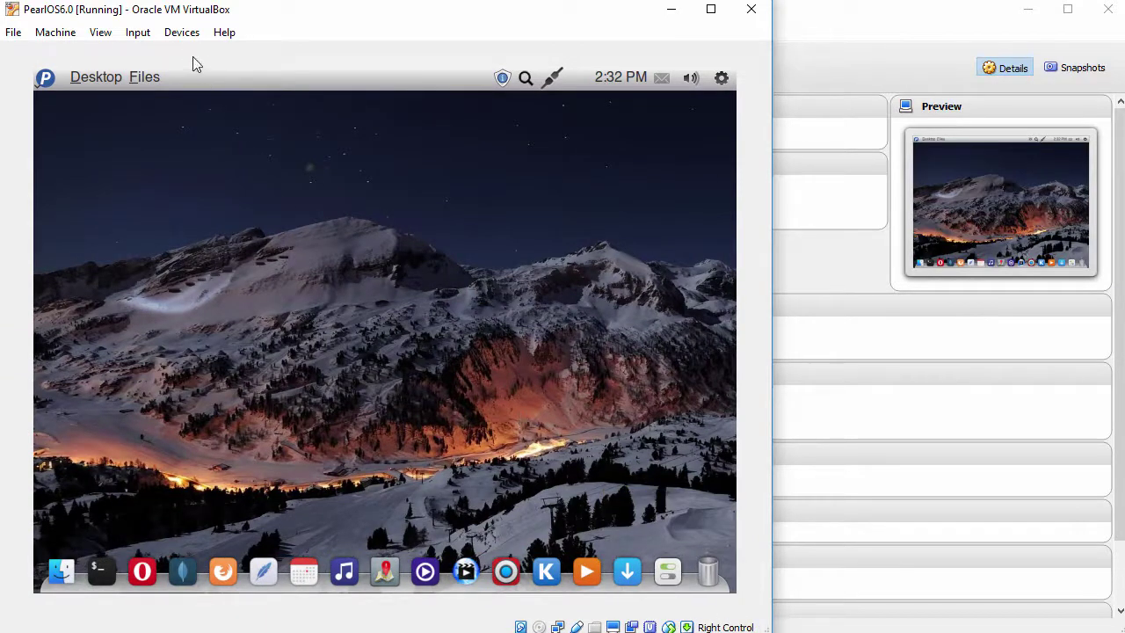
pyautogui.click(182, 33)
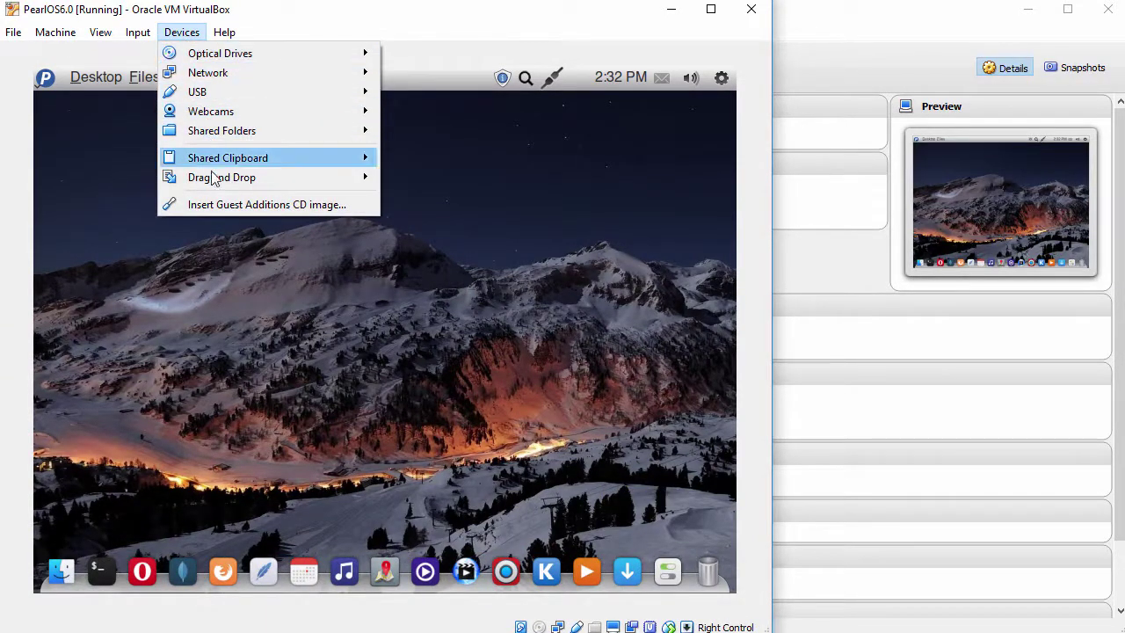
pyautogui.click(261, 205)
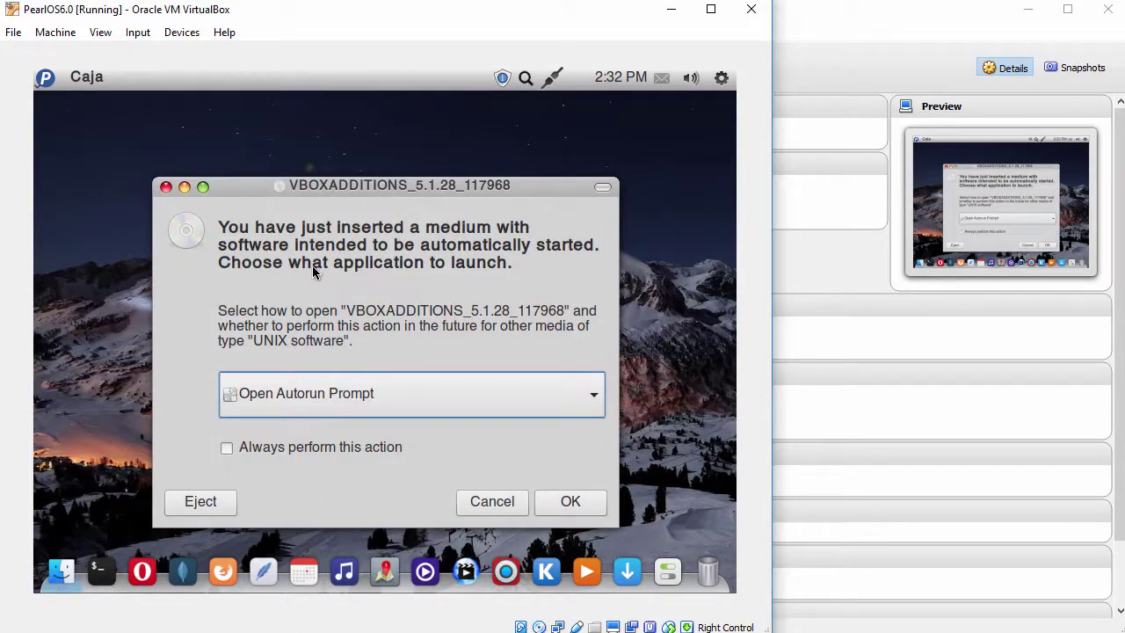
# - Run the Guest Additions installer from the inserted VBOXADDITIONS_5.1.28_117968 medium and authenticate with the account password
pyautogui.click(567, 505)
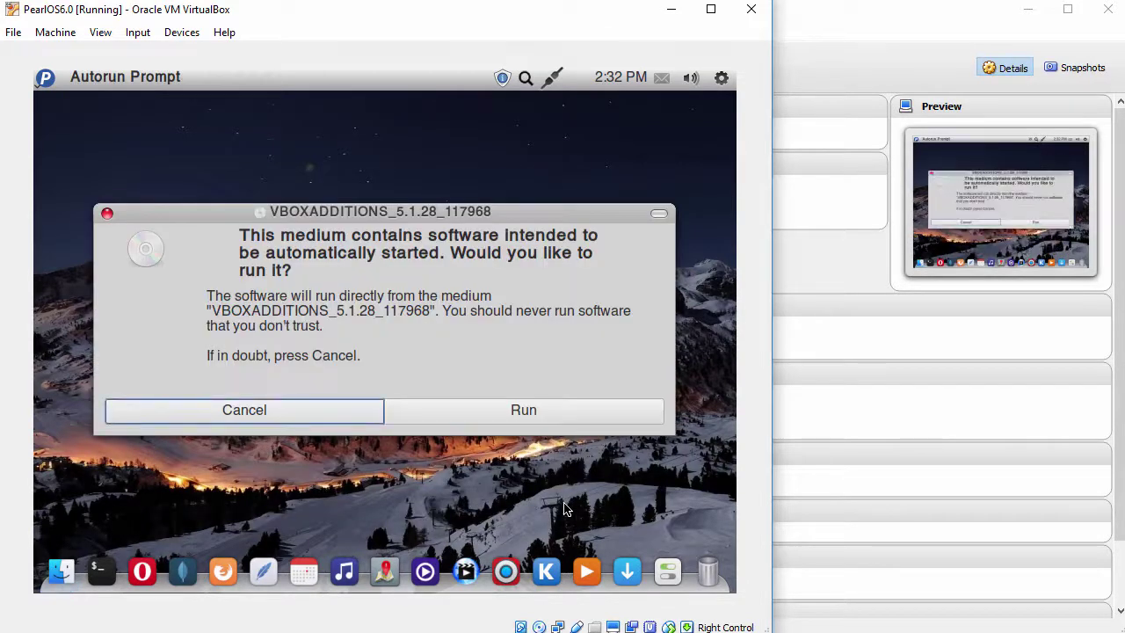
pyautogui.click(563, 410)
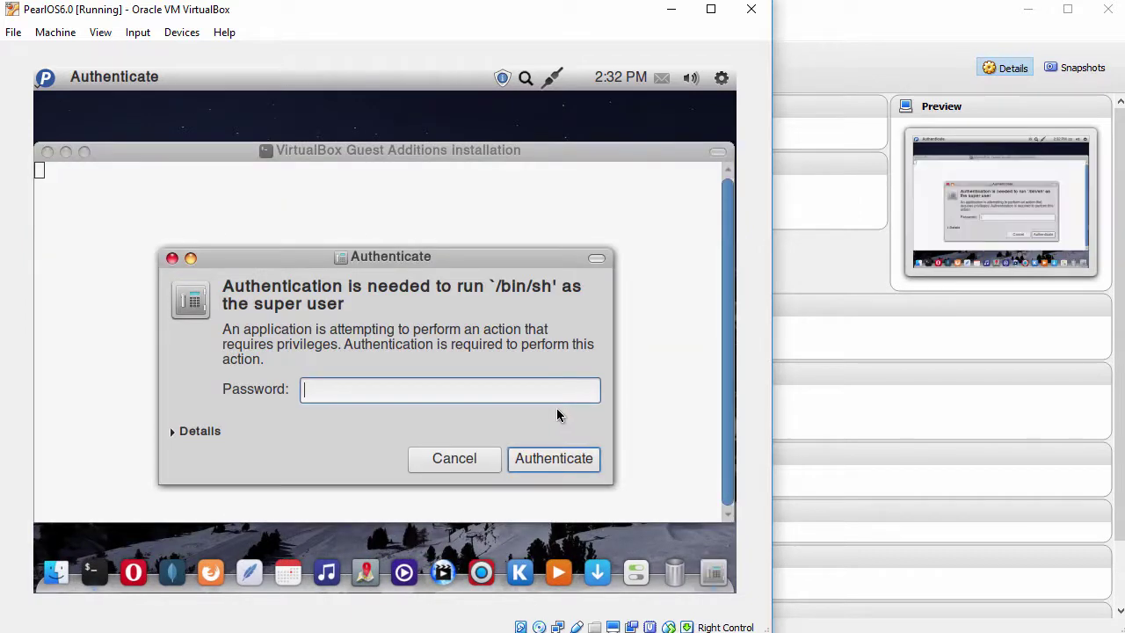
pyautogui.write('•••••••••')
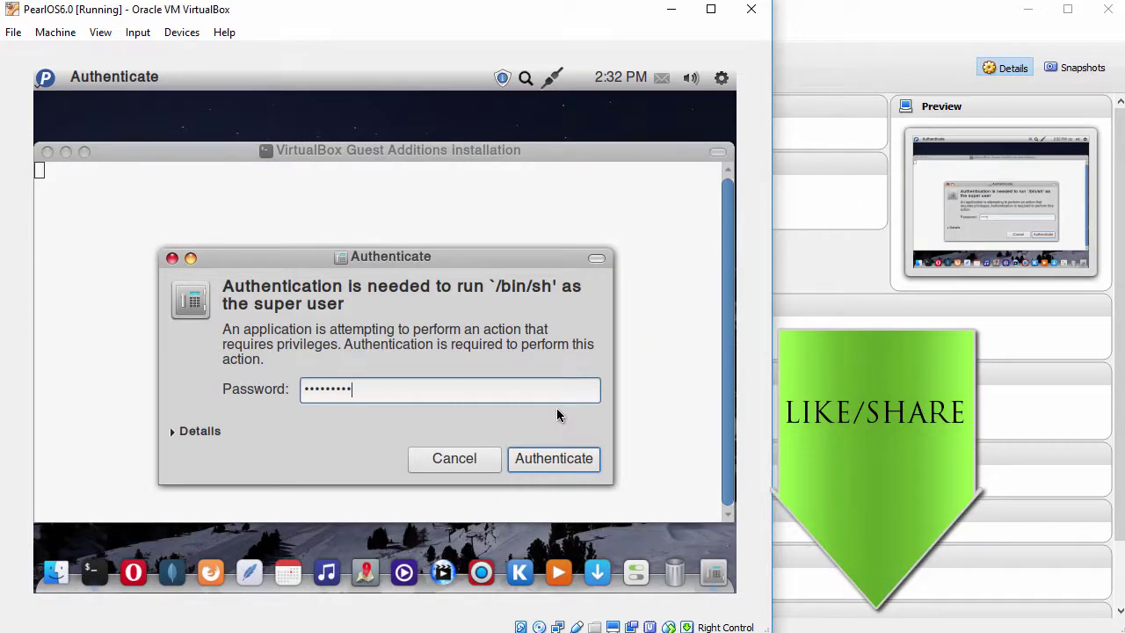
pyautogui.click(552, 460)
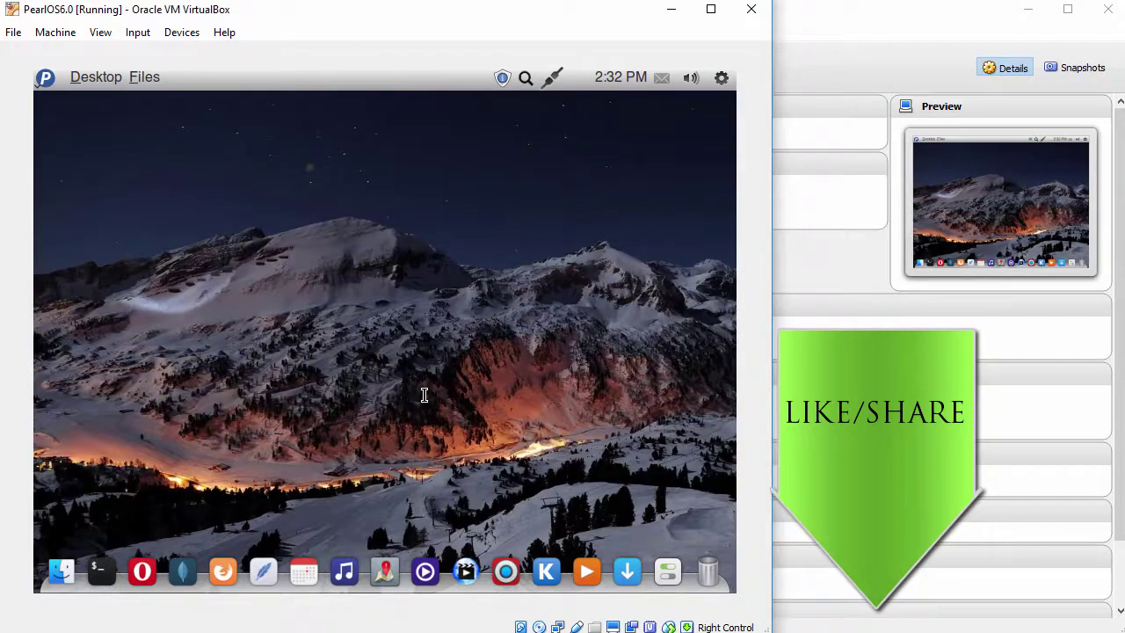
# - Restart the Pearl guest system from within its desktop session
pyautogui.click(719, 79)
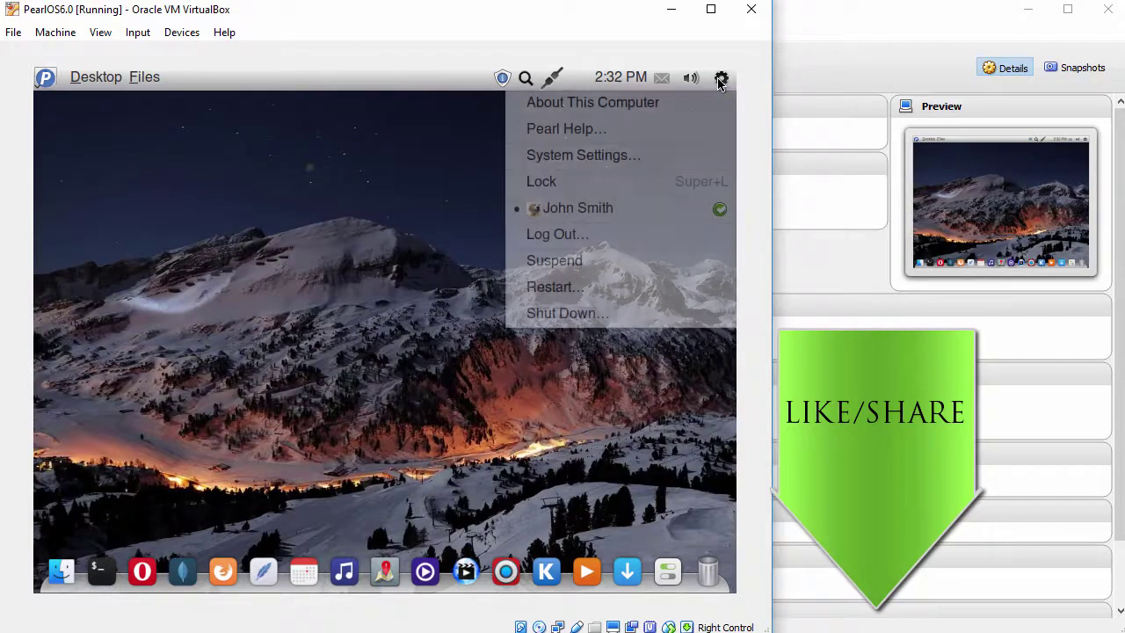
pyautogui.click(599, 286)
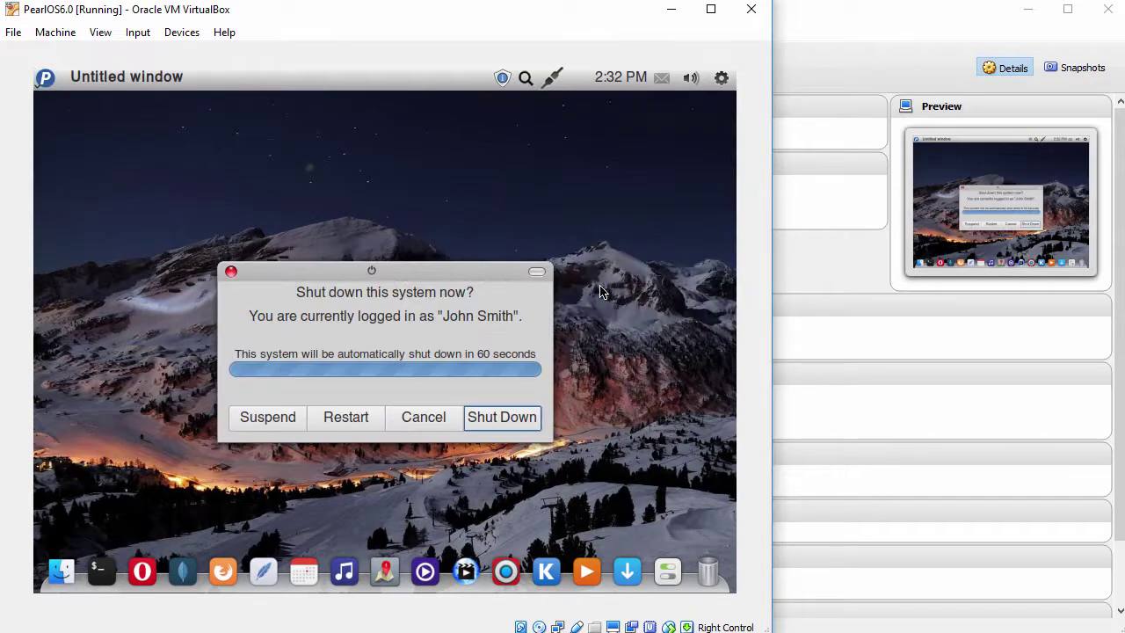
pyautogui.click(355, 420)
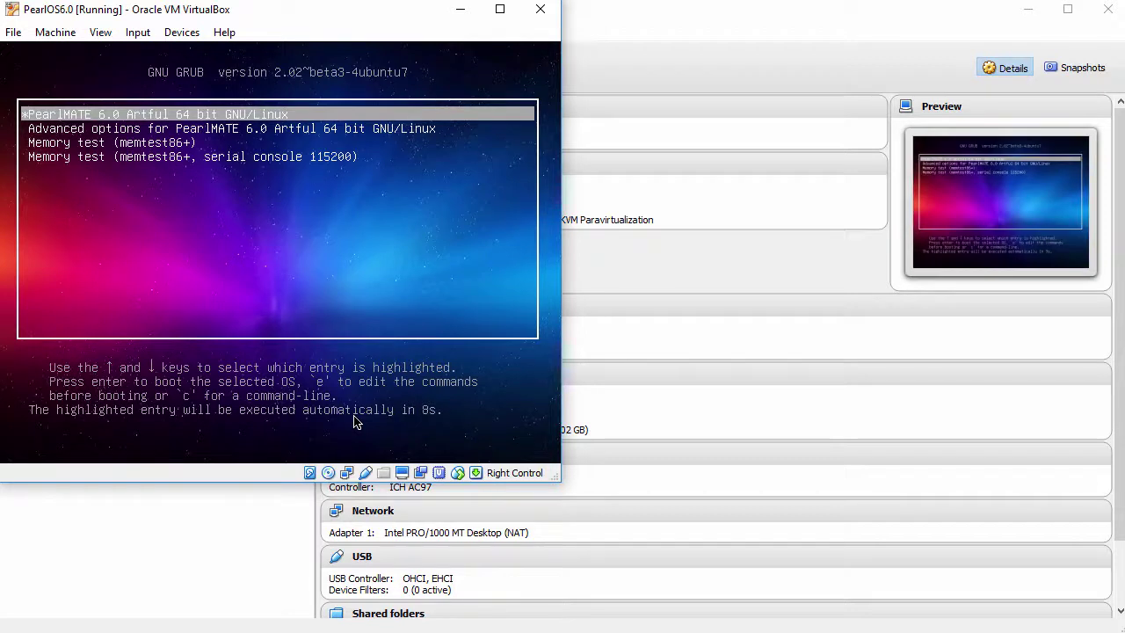
# - Boot PearlMATE 6.0 Artful 64 bit GNU/Linux and log in to the user account with the account password
pyautogui.press('Return')
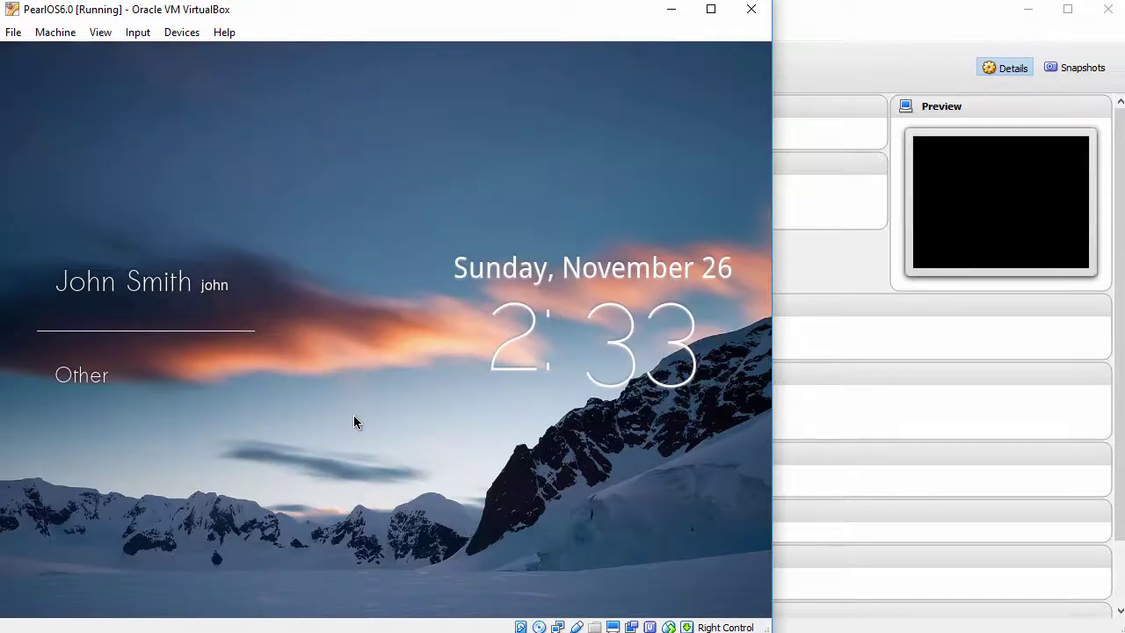
pyautogui.click(169, 291)
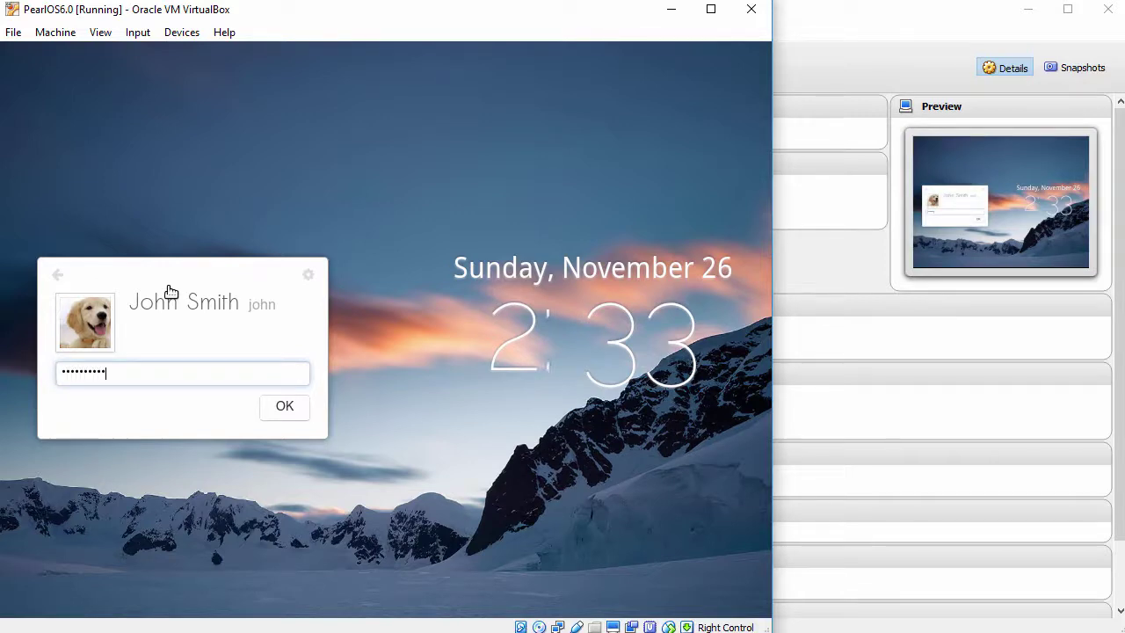
pyautogui.click(285, 408)
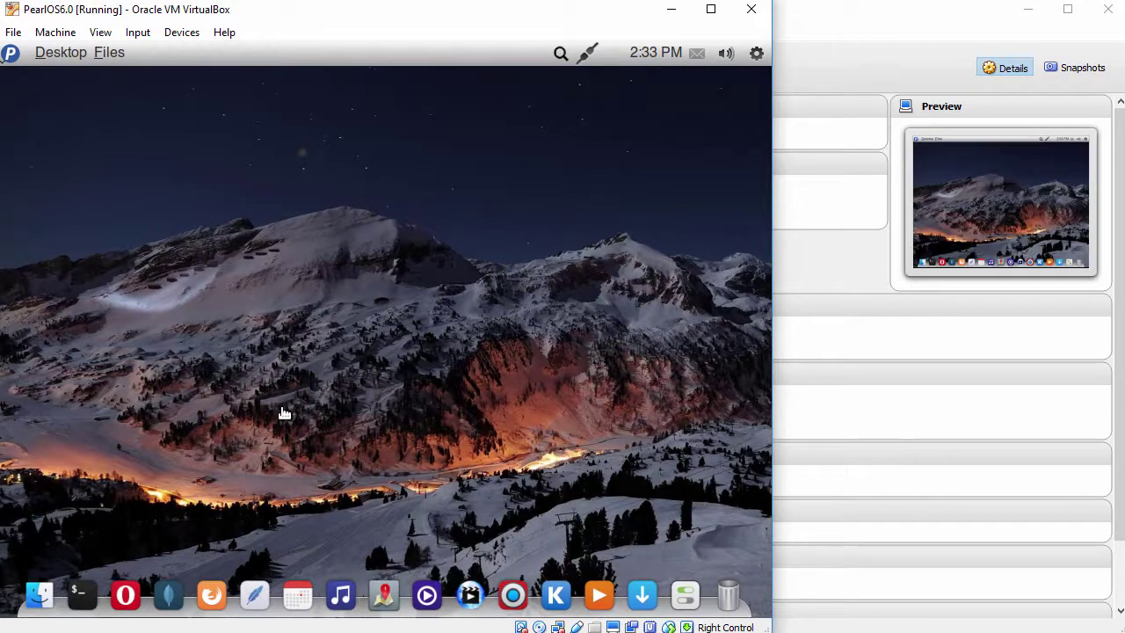
# - Check the virtual machine's display options and maximize its window
pyautogui.click(100, 32)
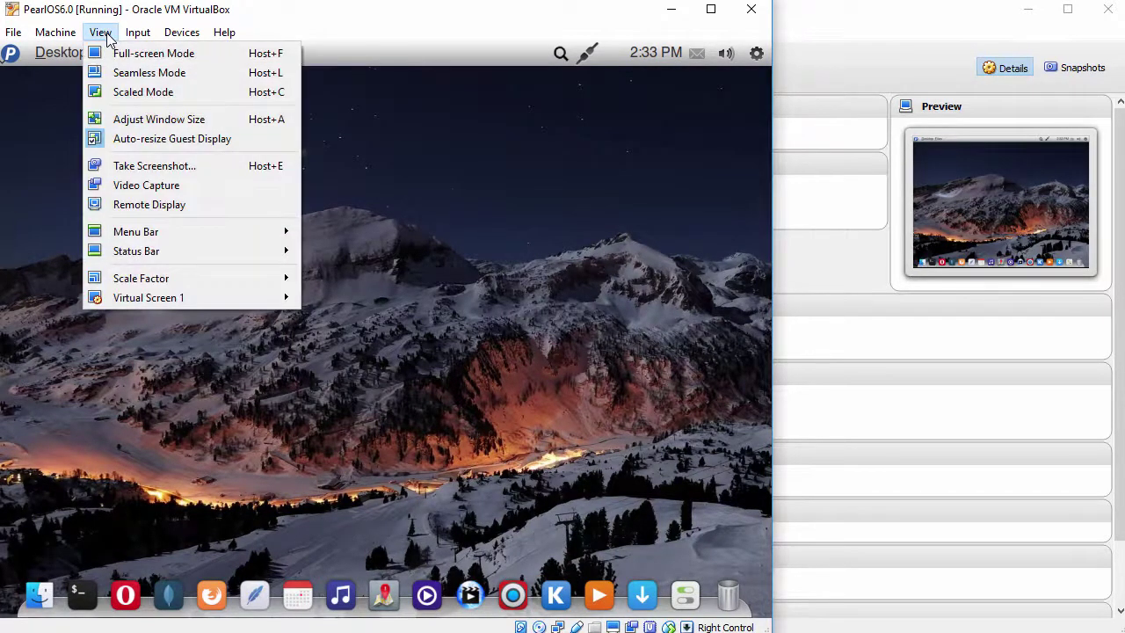
pyautogui.click(357, 262)
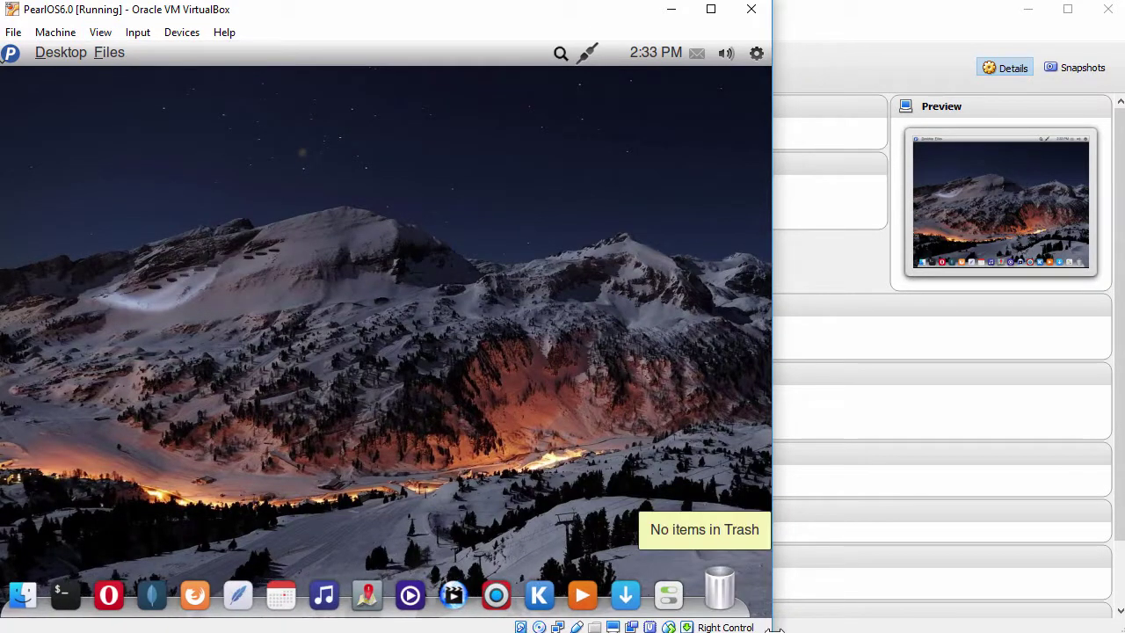
pyautogui.press('super+Up')
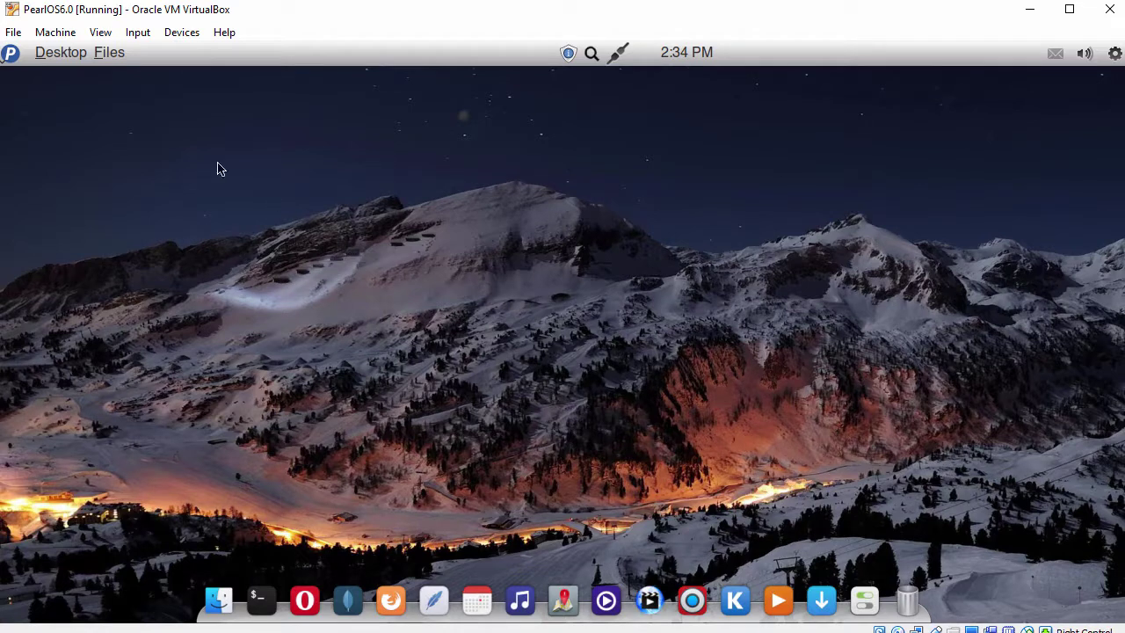
# - Test the shared clipboard by pasting the text copied on the host into a new Mousepad document
pyautogui.click(12, 55)
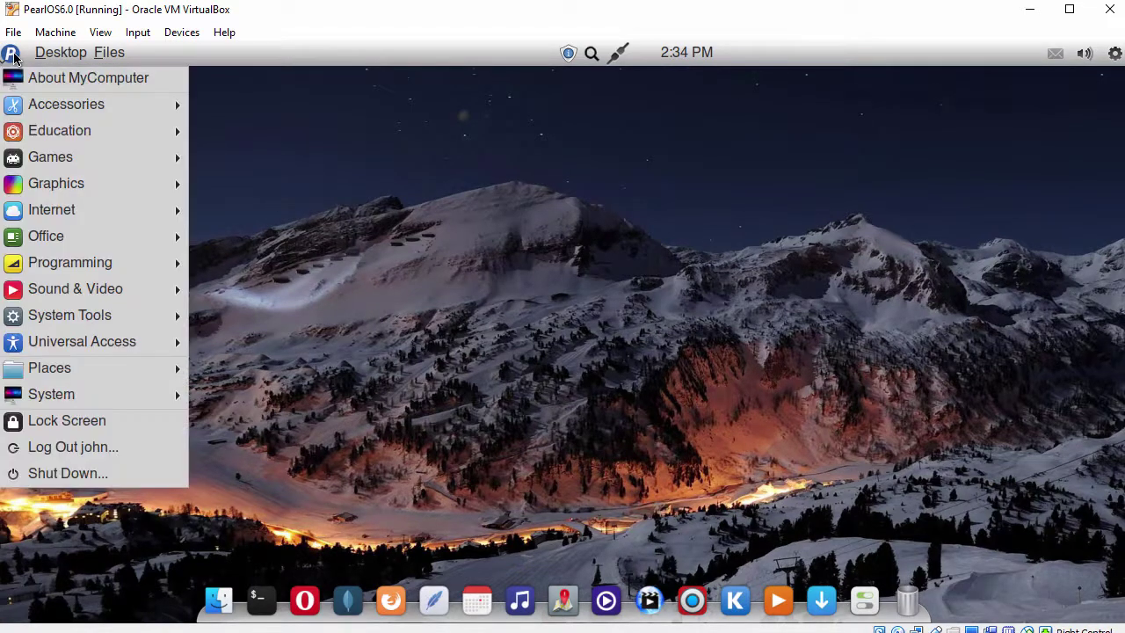
pyautogui.moveTo(30, 109)
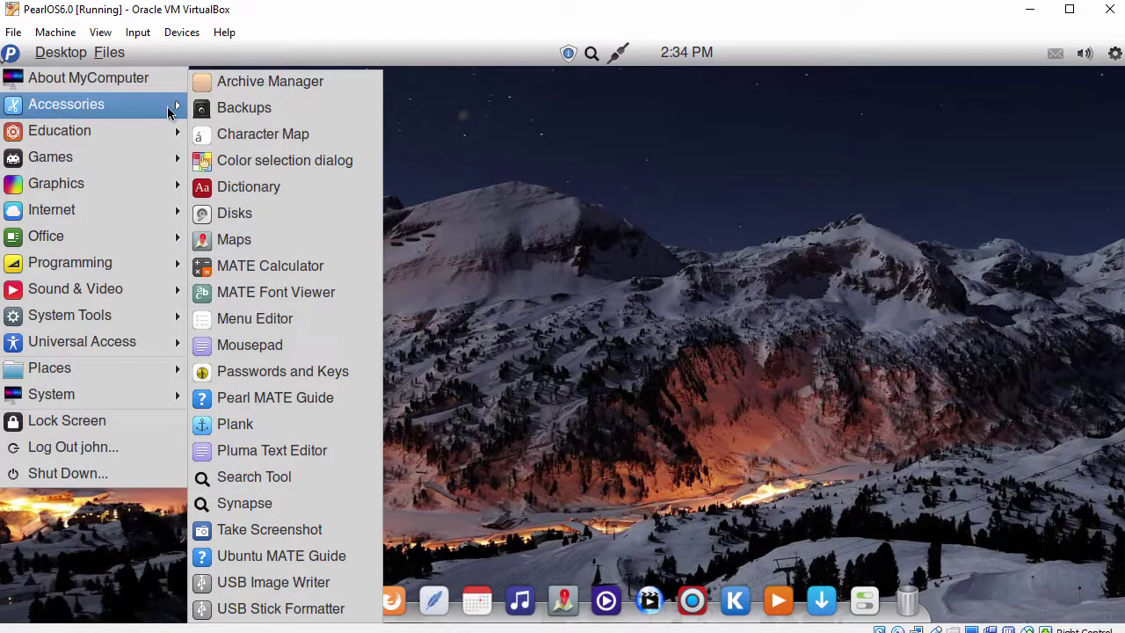
pyautogui.click(278, 344)
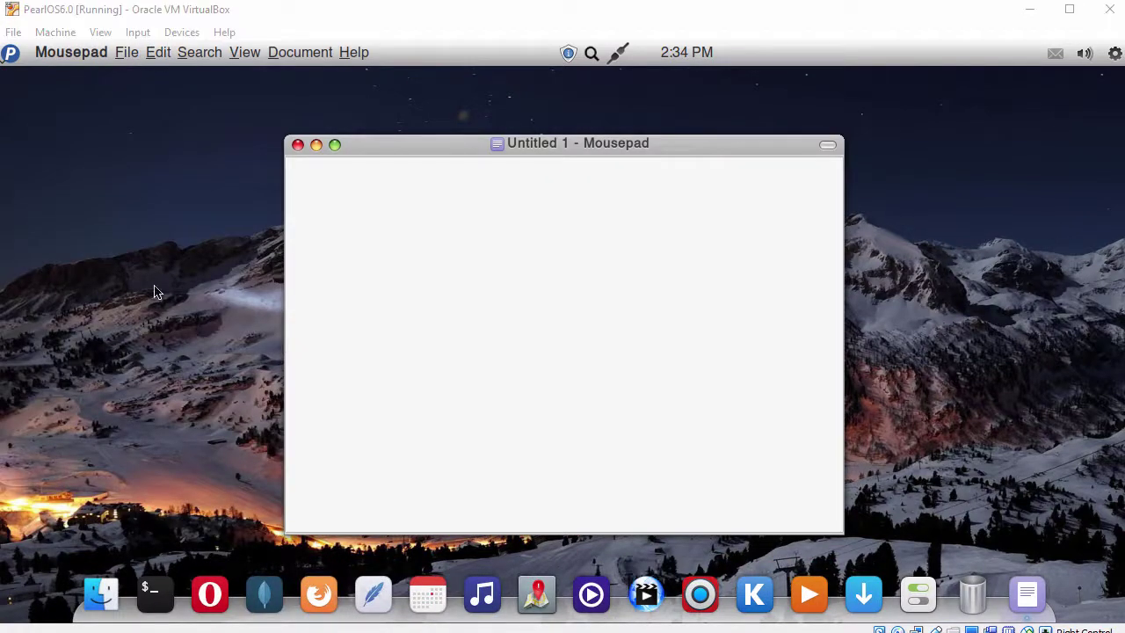
pyautogui.rightClick(465, 219)
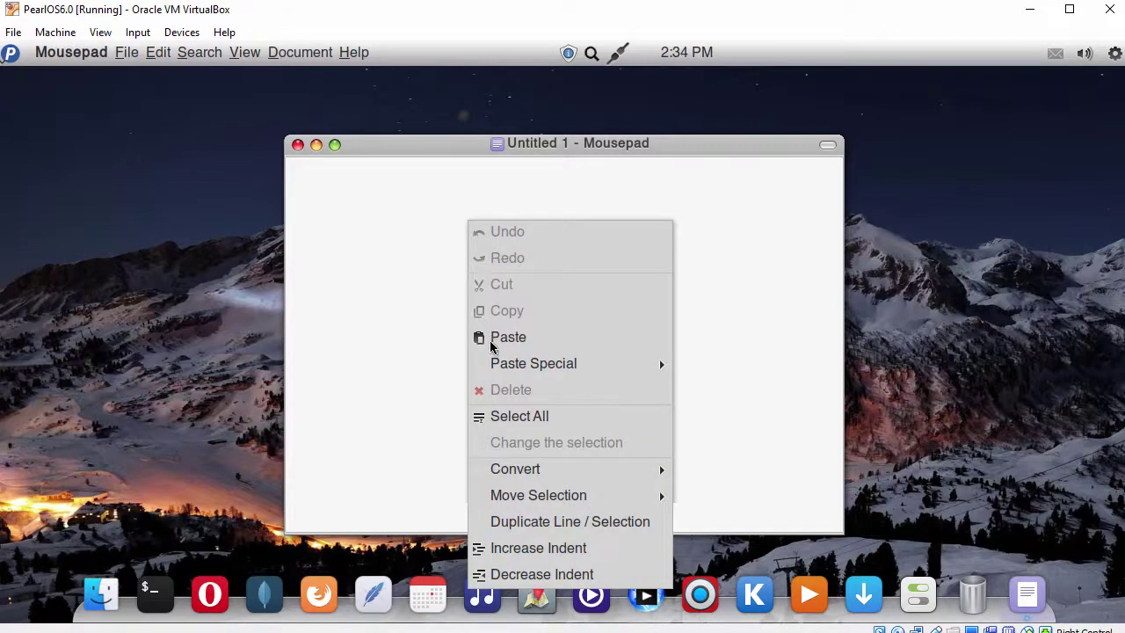
pyautogui.click(508, 342)
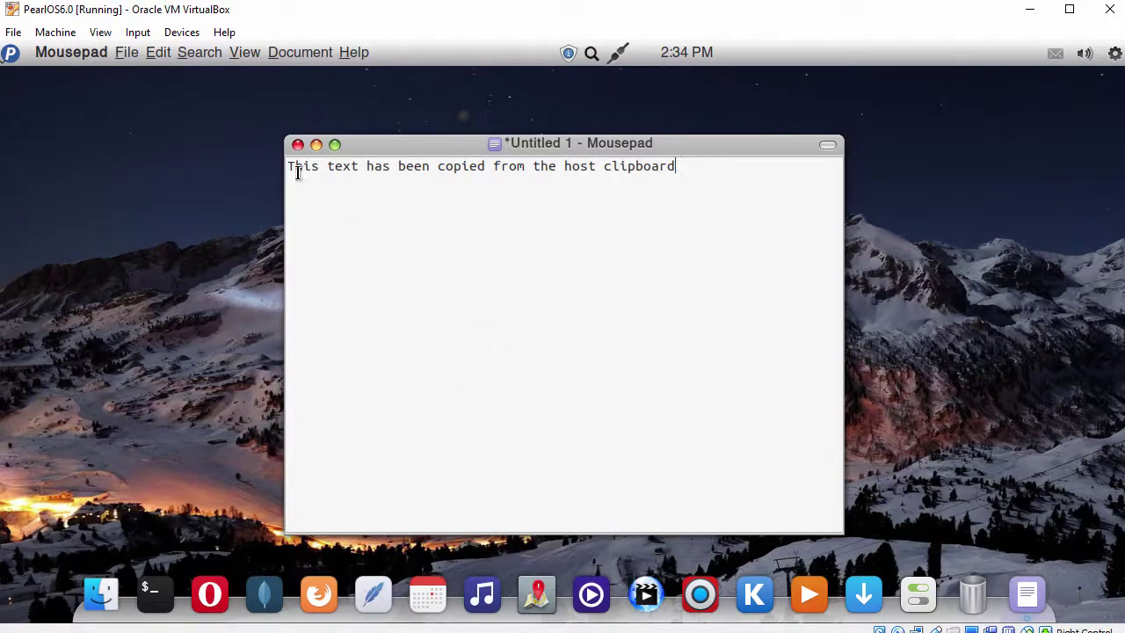
# - Select the pasted line to check it and close Mousepad without saving the document
pyautogui.moveTo(290, 166); pyautogui.dragTo(706, 166)
pyautogui.click(704, 164)
pyautogui.click(298, 145)
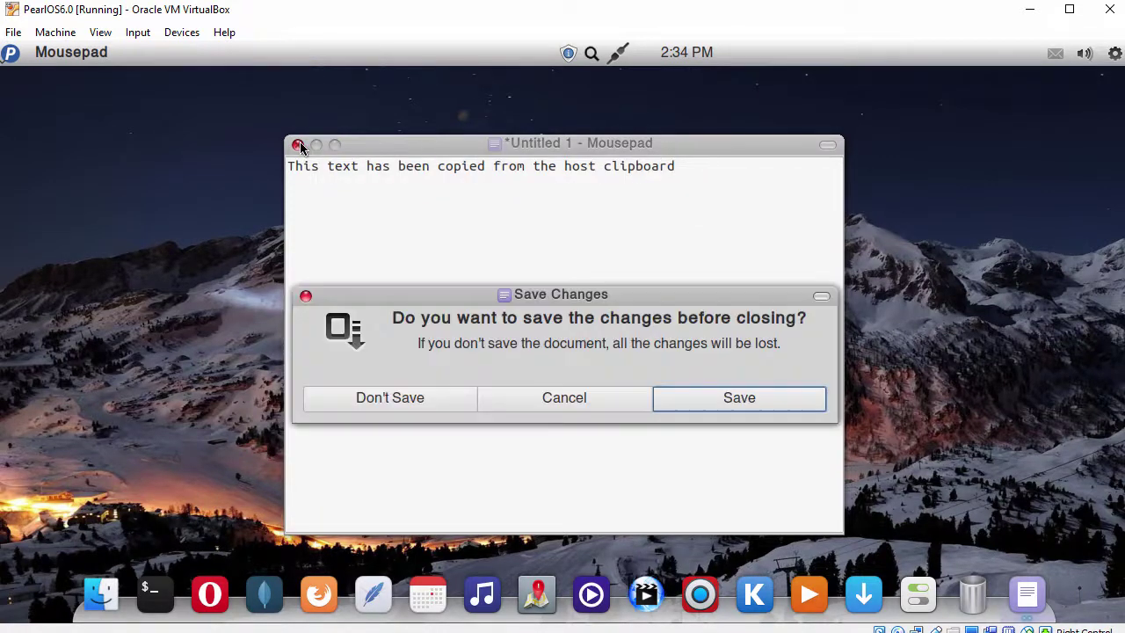
pyautogui.click(392, 396)
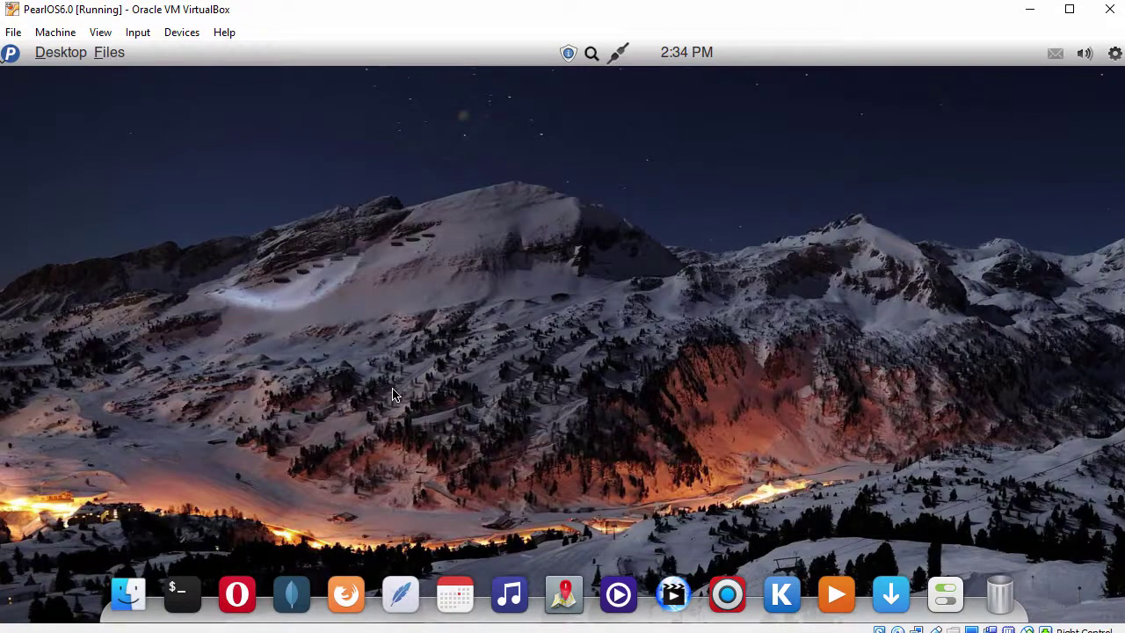
# - Open a terminal, enlarge its text, and move its window clear of the screen edge so it fits on the desktop
pyautogui.click(167, 610)
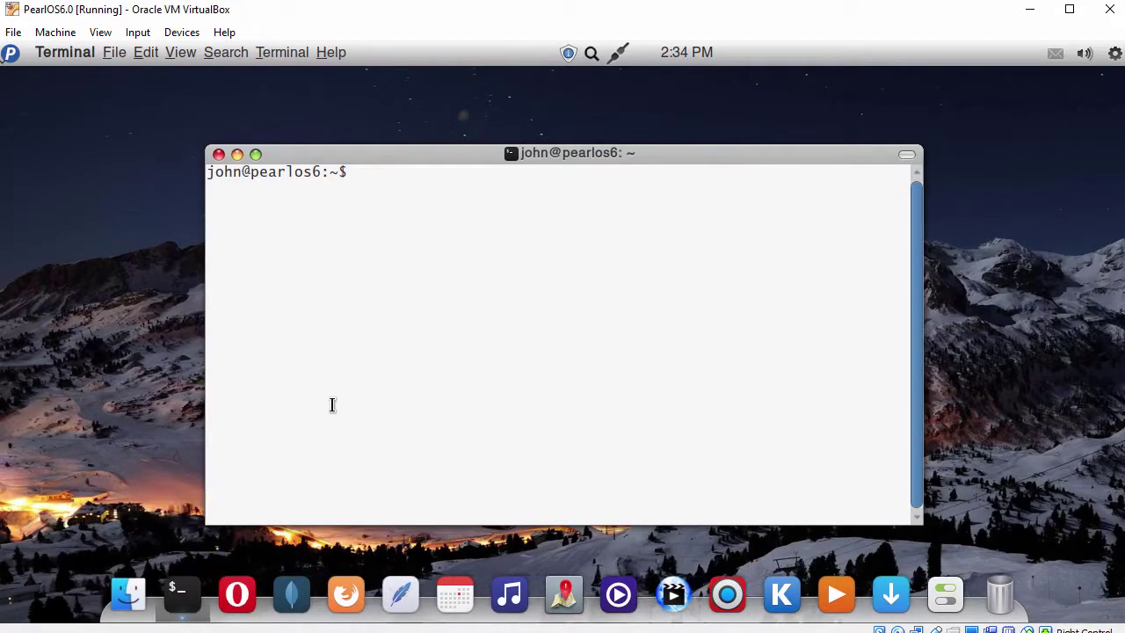
pyautogui.hotkey('ctrl', '+')
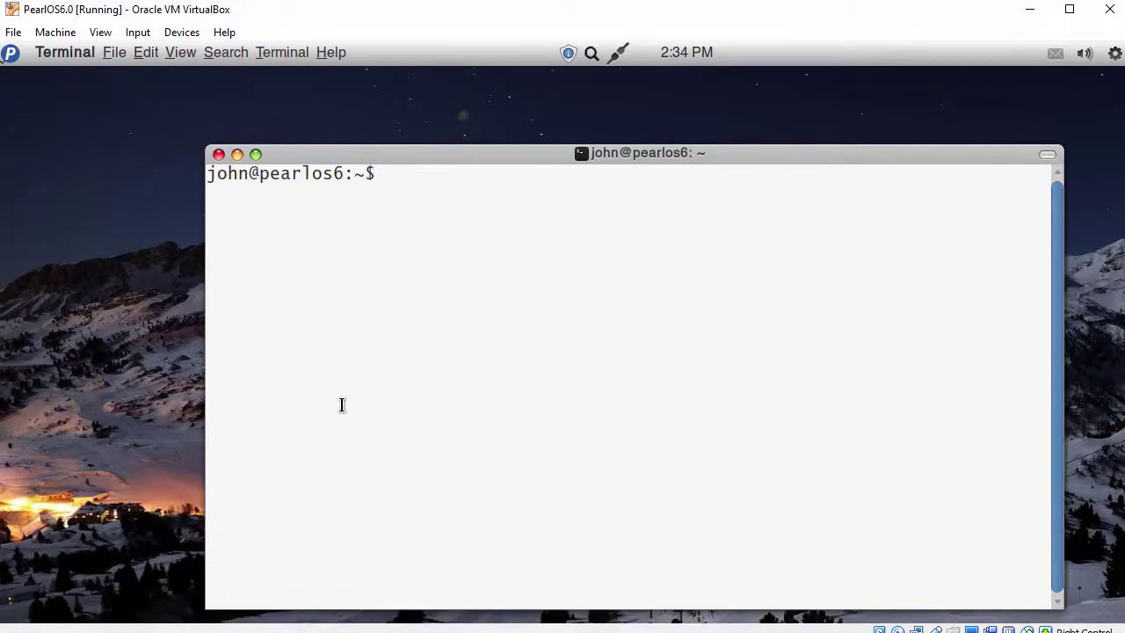
pyautogui.moveTo(472, 159); pyautogui.dragTo(344, 108)
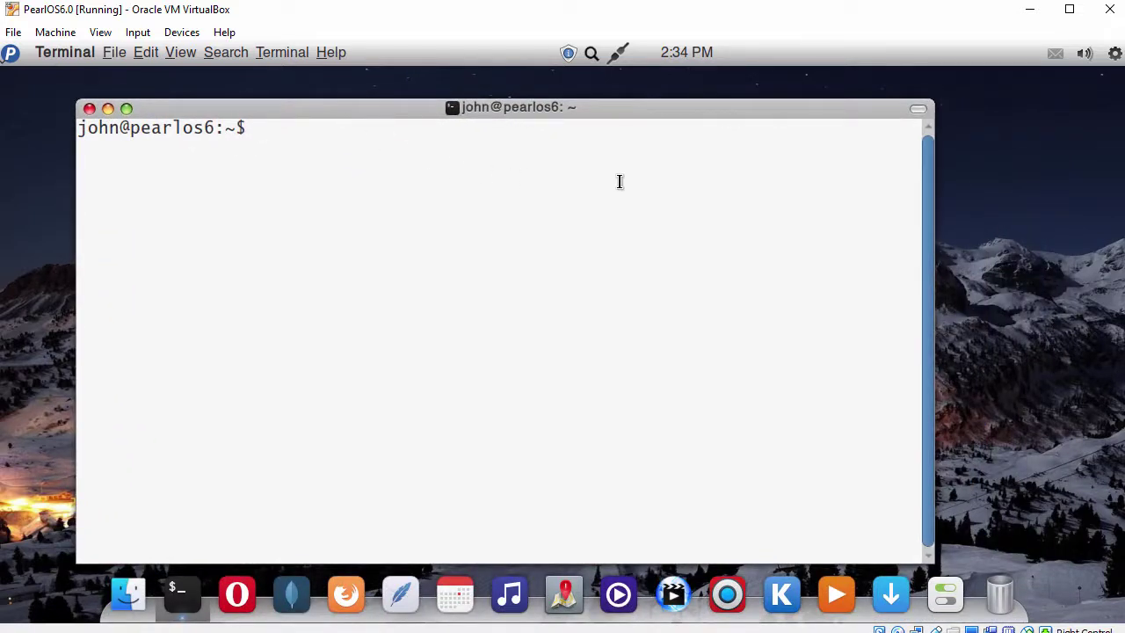
# - Query the current user in the terminal with whoami
pyautogui.press('Return')
pyautogui.write('whoami')
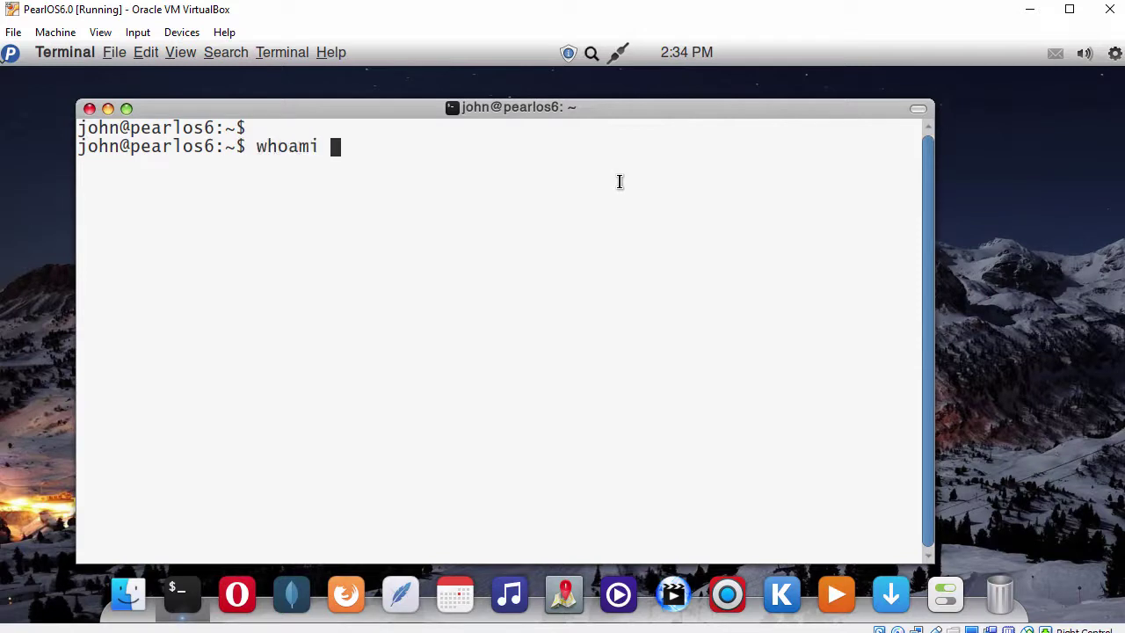
pyautogui.press('Return')
pyautogui.press('Return')
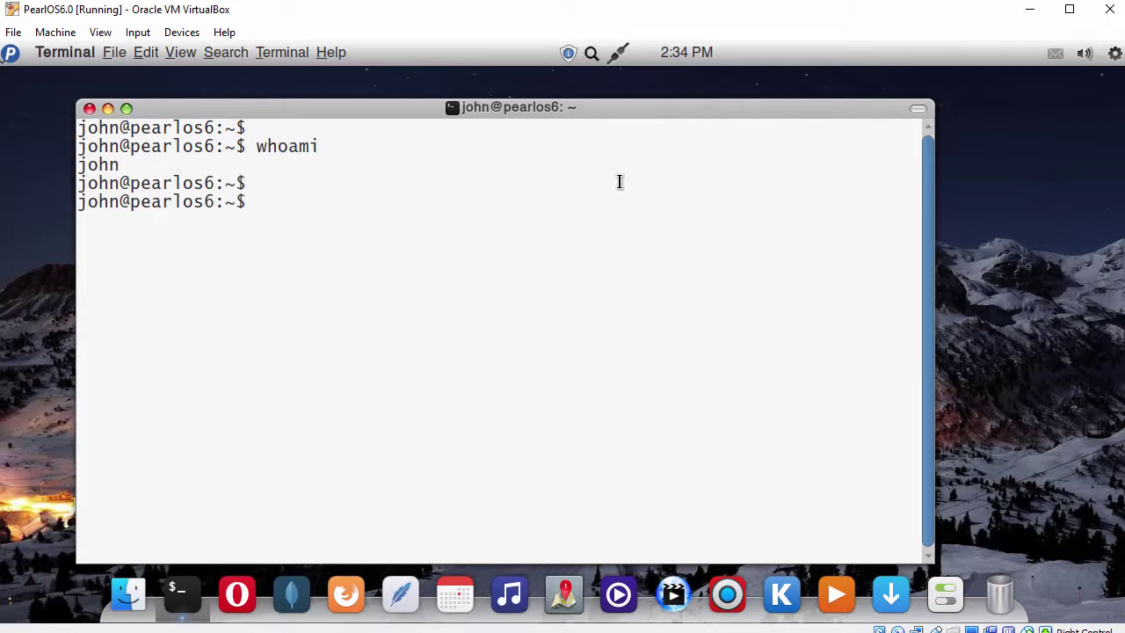
# - Run hostnamectl and highlight the Operating System line in its output
pyautogui.write('hostnamectl')
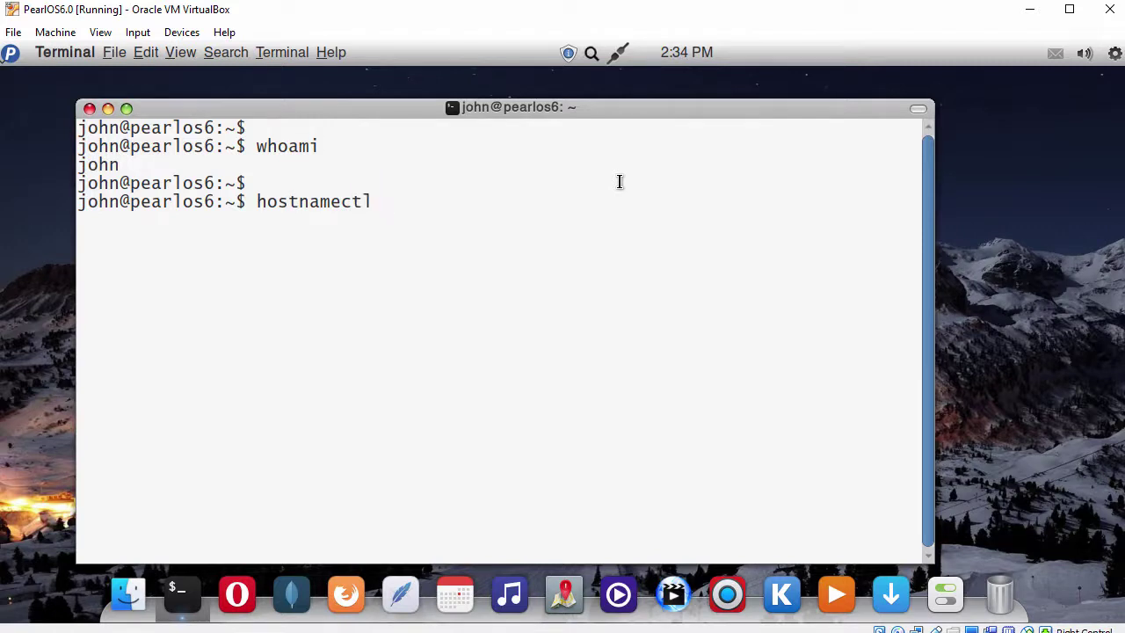
pyautogui.press('Return')
pyautogui.press('Return')
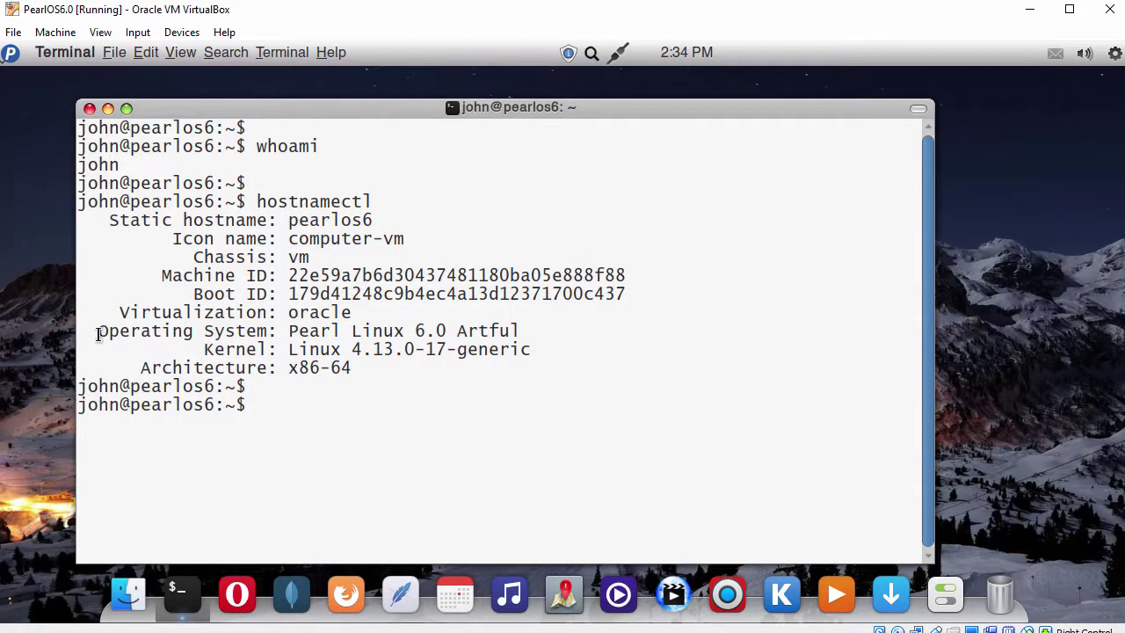
pyautogui.moveTo(100, 331); pyautogui.dragTo(519, 333)
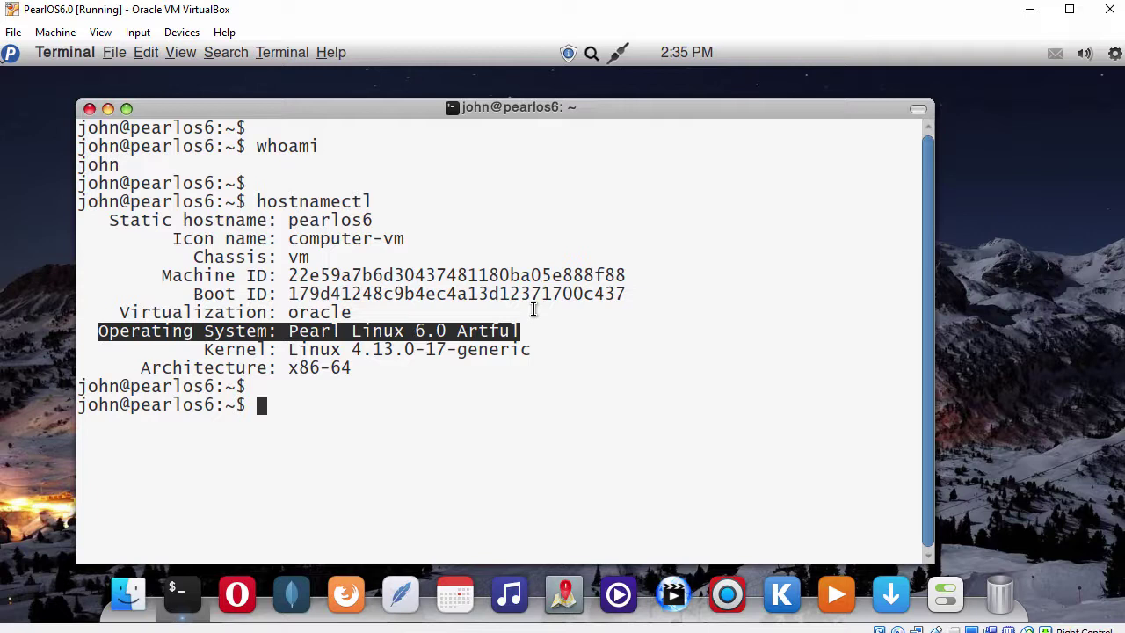
# - Print the contents of /etc/os-release with cat to check the distribution's release details
pyautogui.write('cat /etc/')
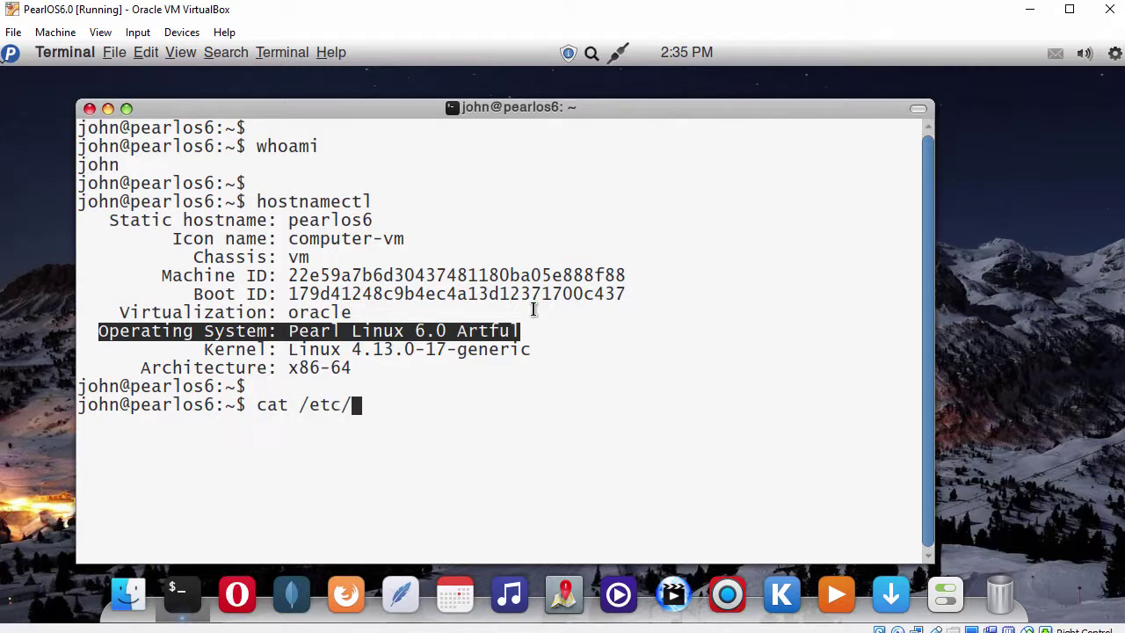
pyautogui.write('os-release')
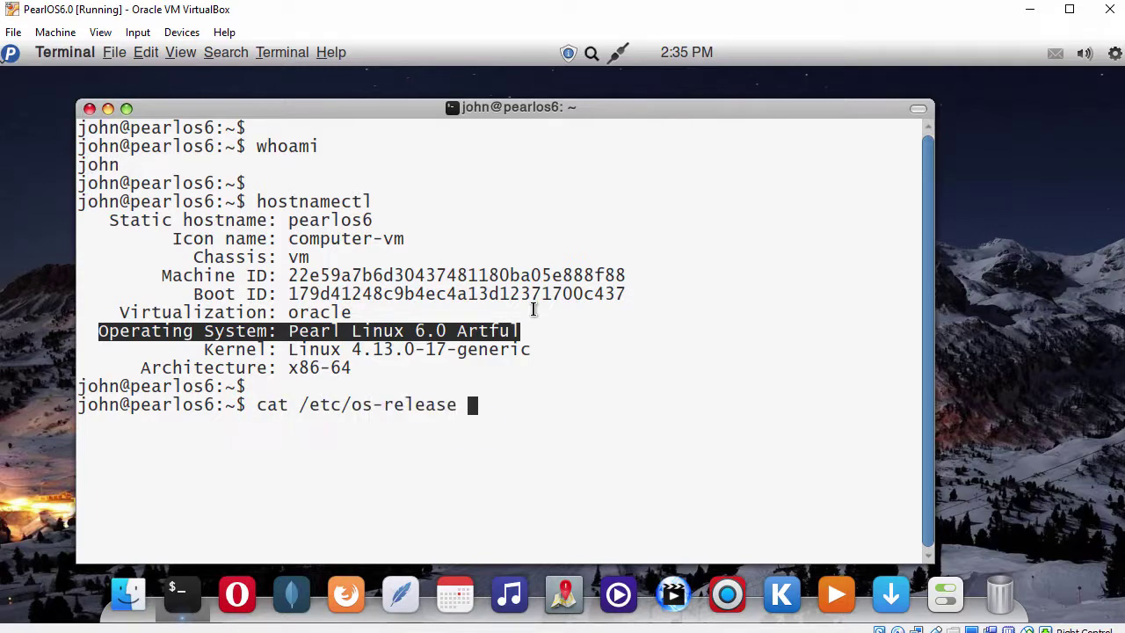
pyautogui.press('Return')
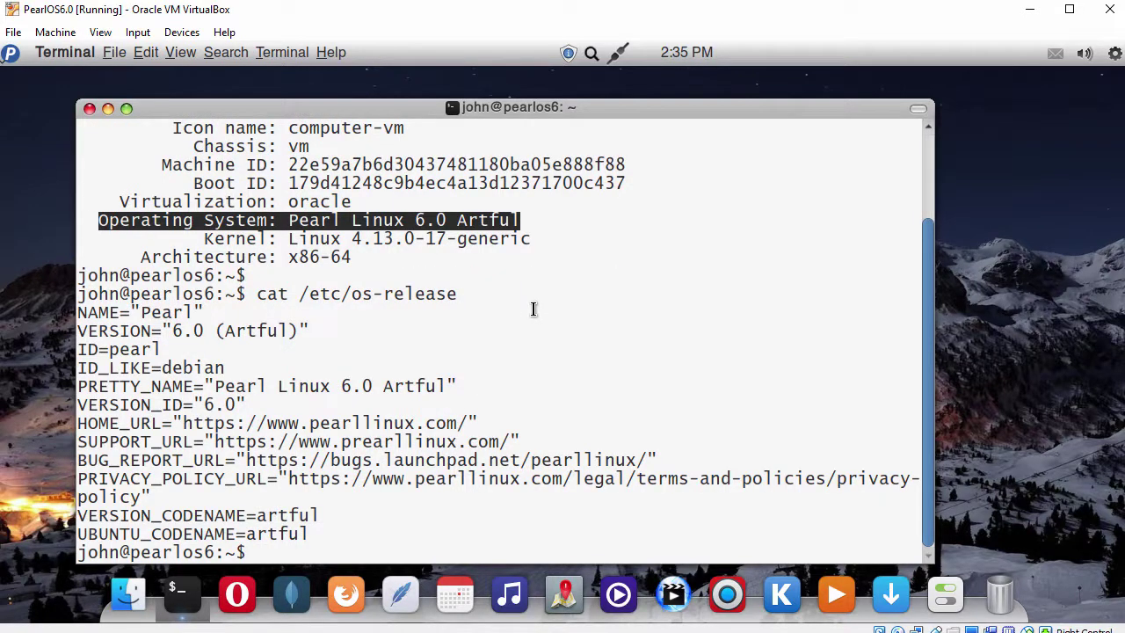
pyautogui.press('Return')
# - Check the status of the Guest Additions services with systemctl status vboxadd*
pyautogui.write('syst')
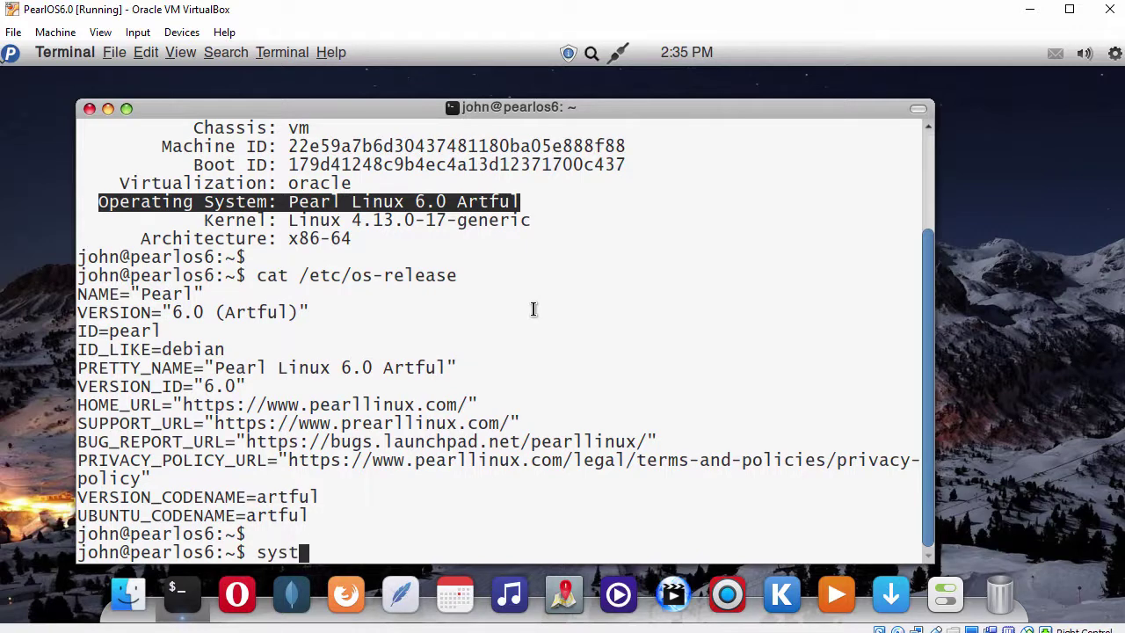
pyautogui.write('emctl status v')
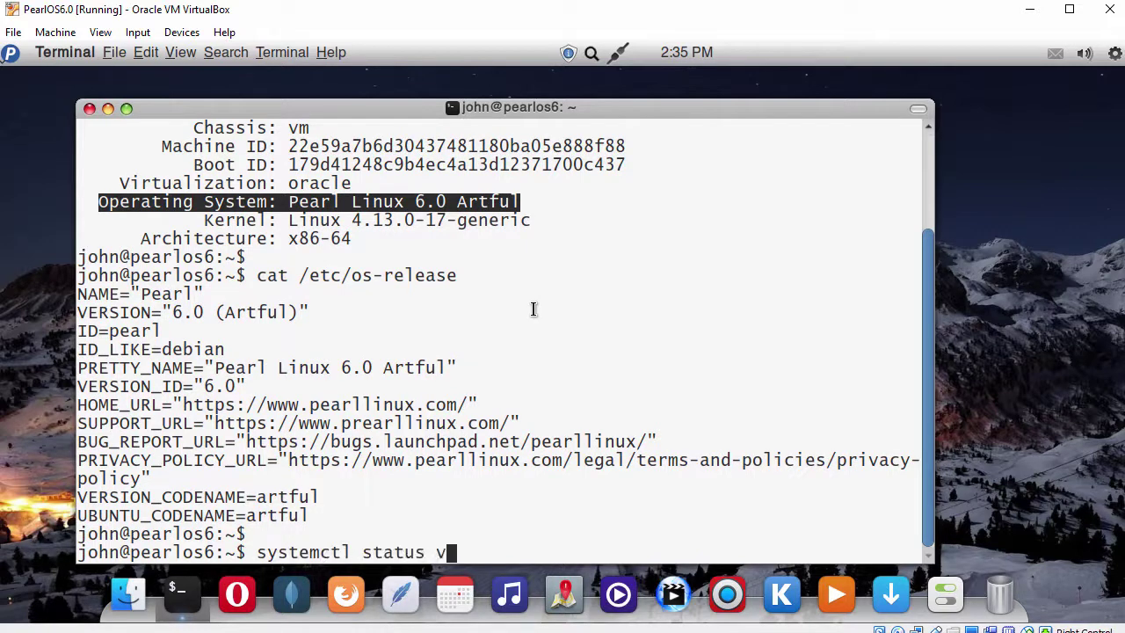
pyautogui.write('boxadd*')
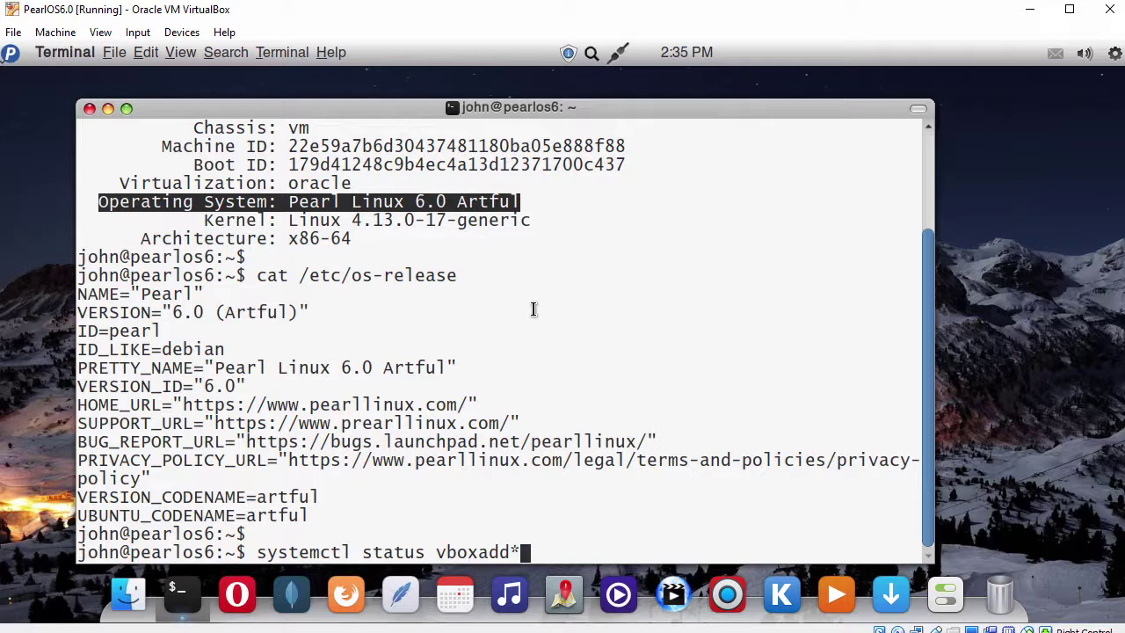
pyautogui.press('Return')
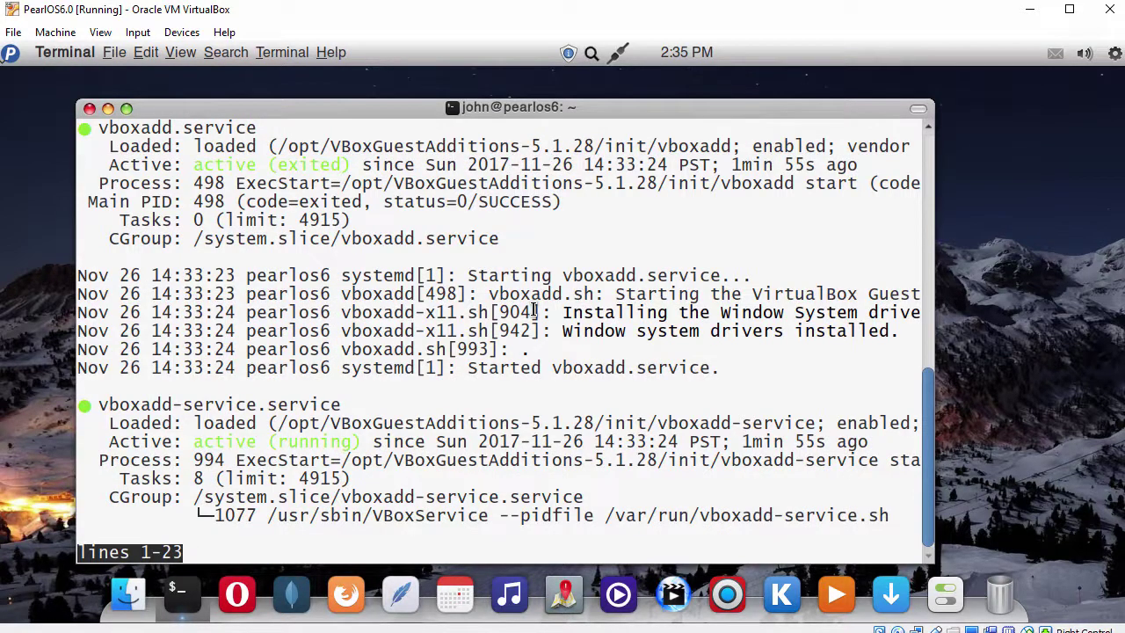
# - Read the rest of the vboxadd services status output and return to the shell prompt
pyautogui.press('space')
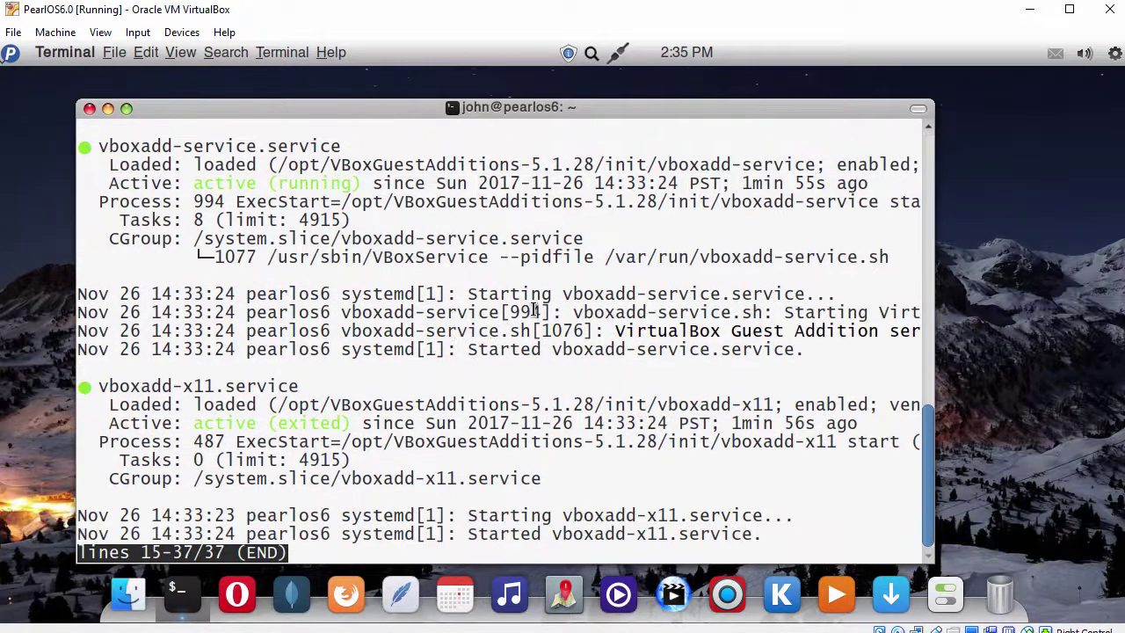
pyautogui.press('q')
pyautogui.press('Return')
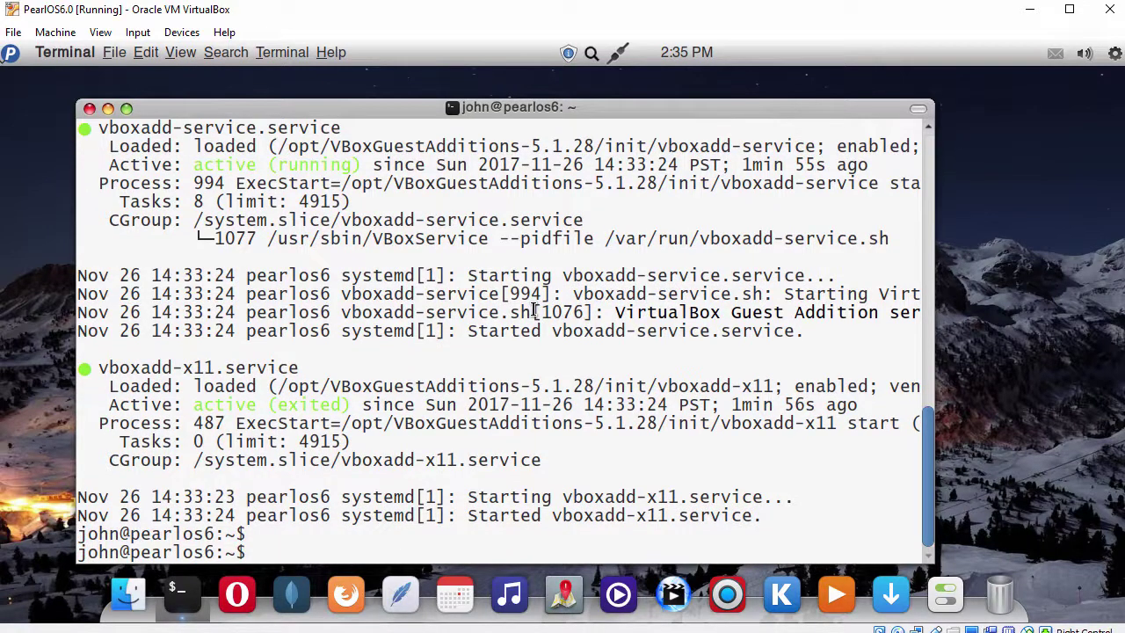
# - List the running VirtualBox guest processes with ps -ef | grep -i vbox
pyautogui.write('ps -ef | gr')
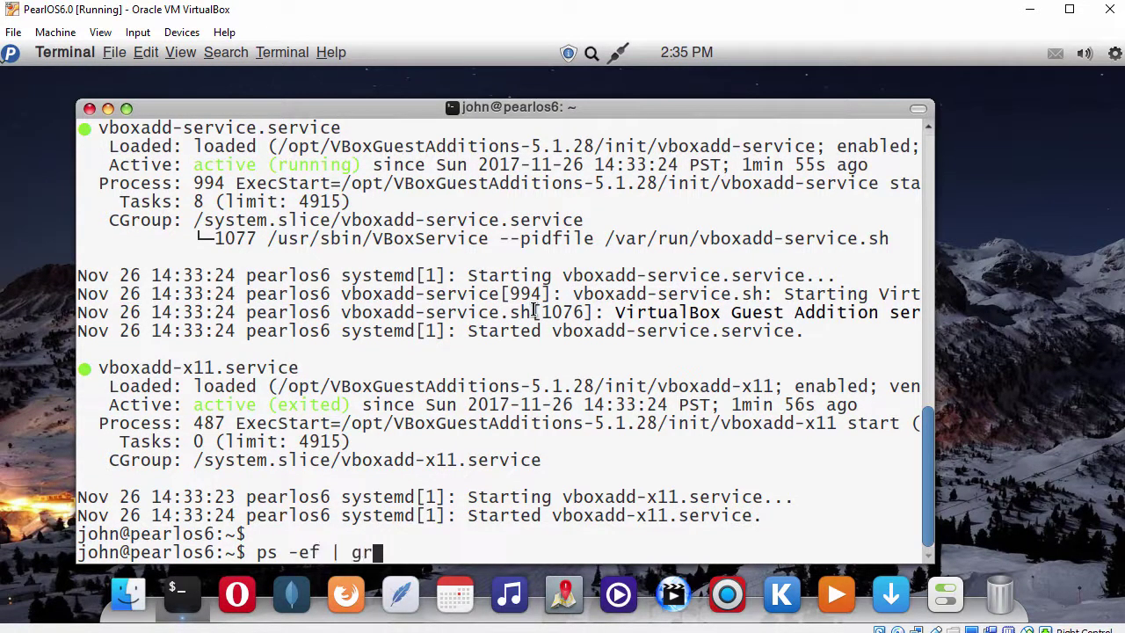
pyautogui.write('ep -i vbox')
pyautogui.press('Return')
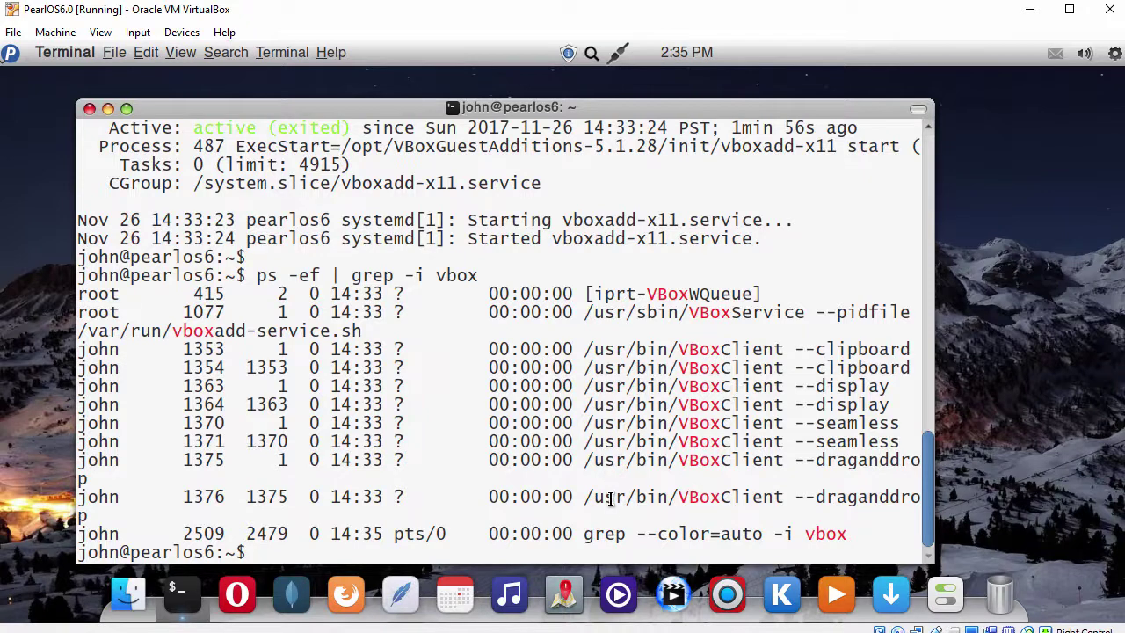
pyautogui.press('Return')
pyautogui.write('ping -')
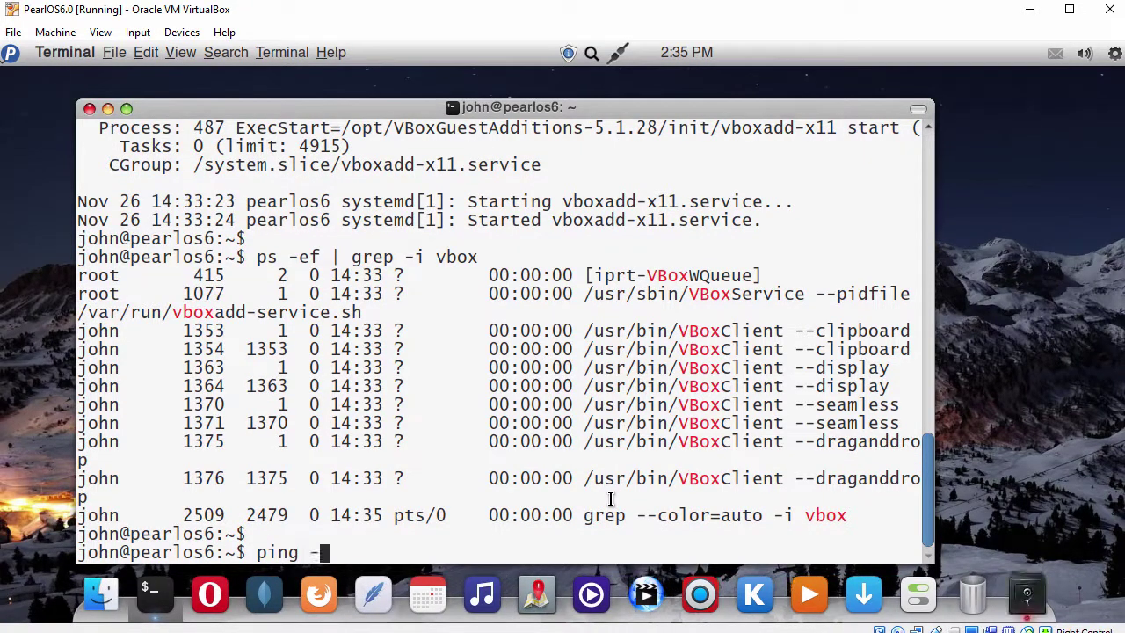
pyautogui.write('c 3 www.goo')
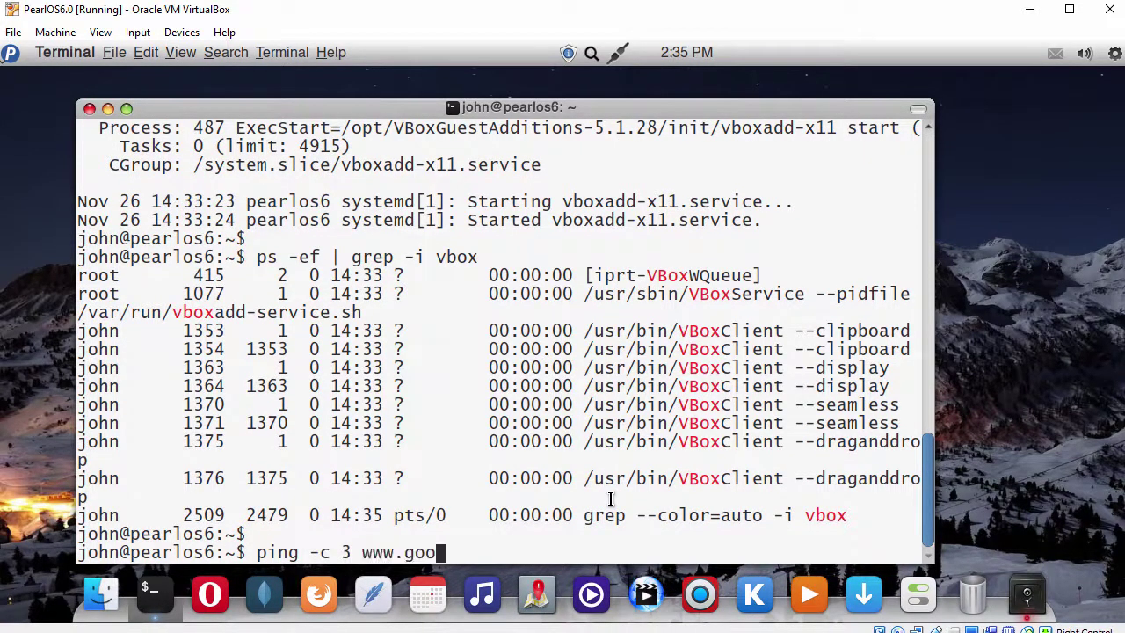
pyautogui.write('gle.com')
pyautogui.press('Return')
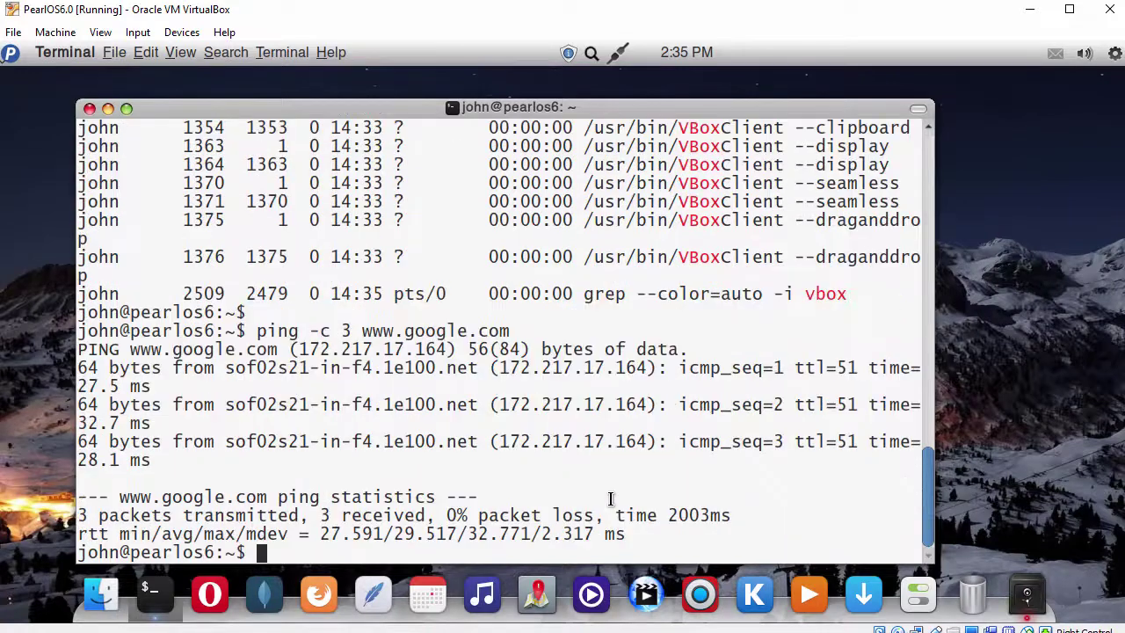
# - Exit the terminal session and dismiss the Backups reminder so that it is not shown again
pyautogui.press('Return')
pyautogui.write('exit')
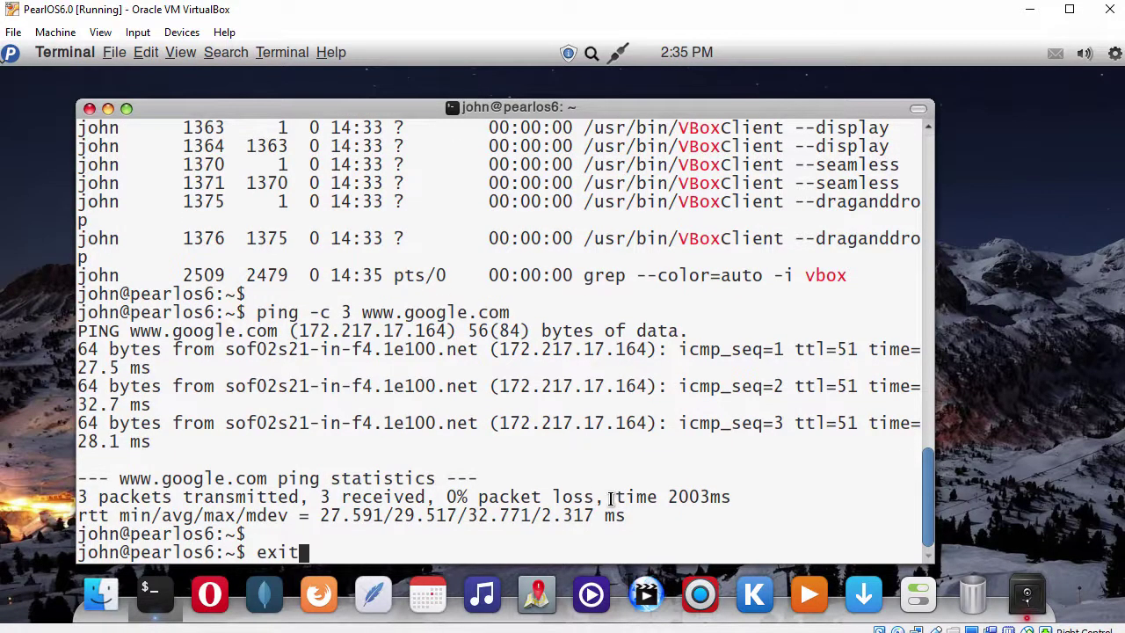
pyautogui.press('Return')
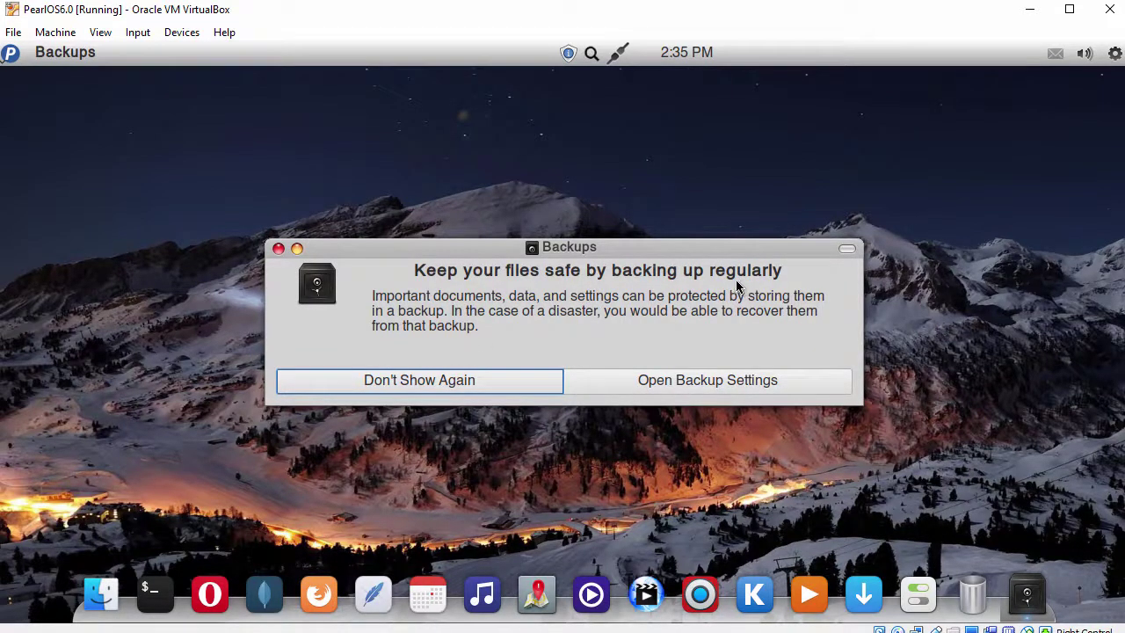
pyautogui.click(465, 381)
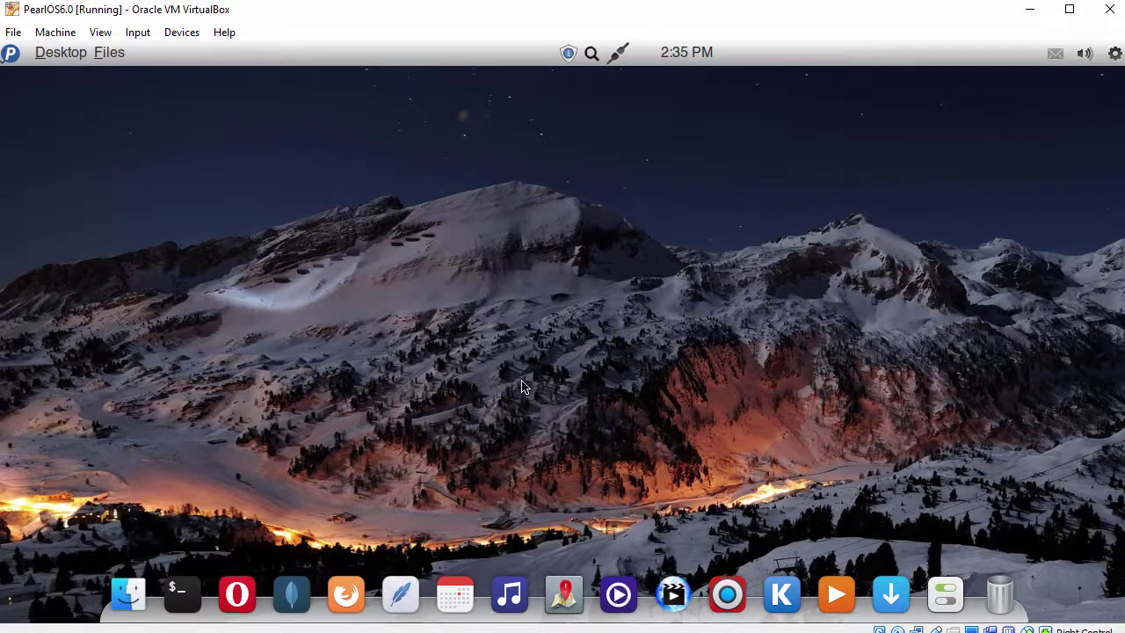
# - Review the computer's system details, processes, resources and file systems in System Monitor, and close it
pyautogui.click(1114, 54)
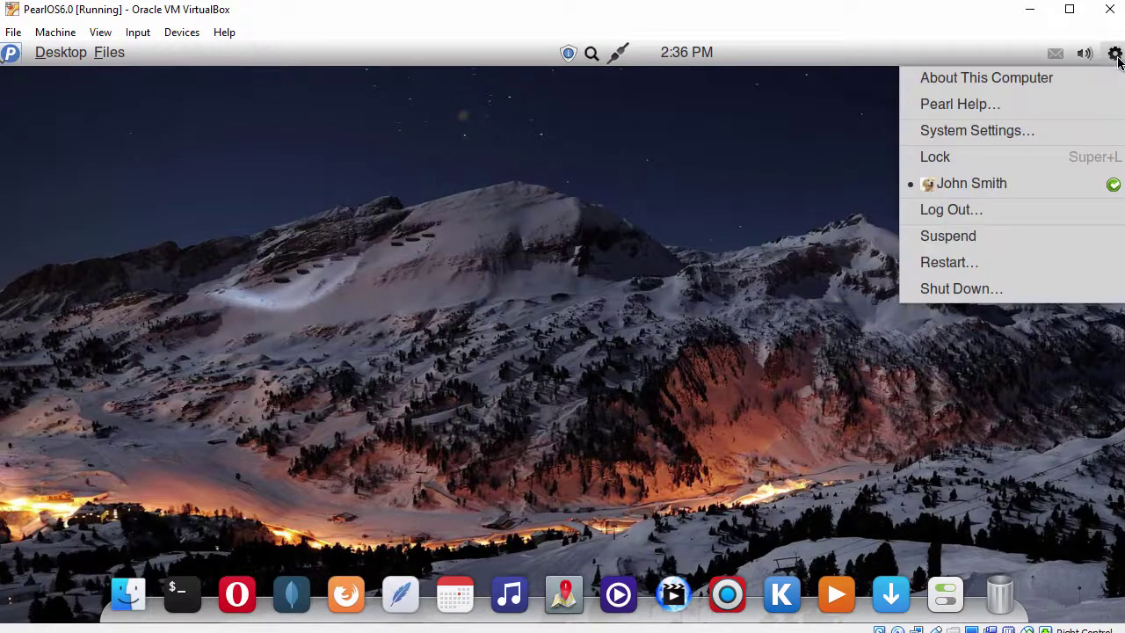
pyautogui.click(995, 83)
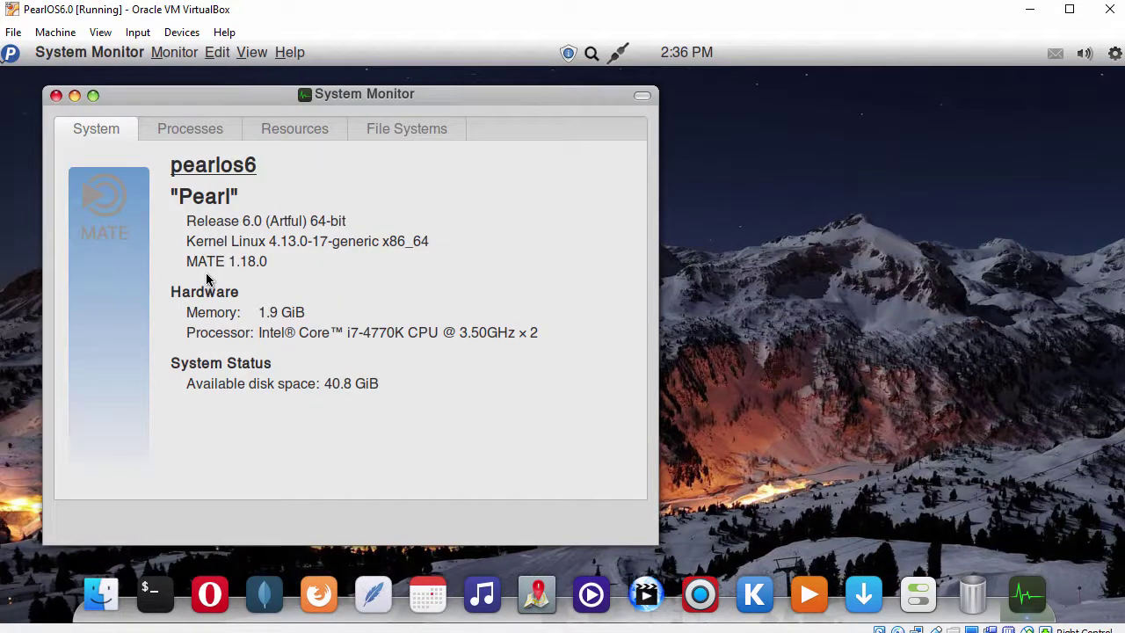
pyautogui.click(197, 130)
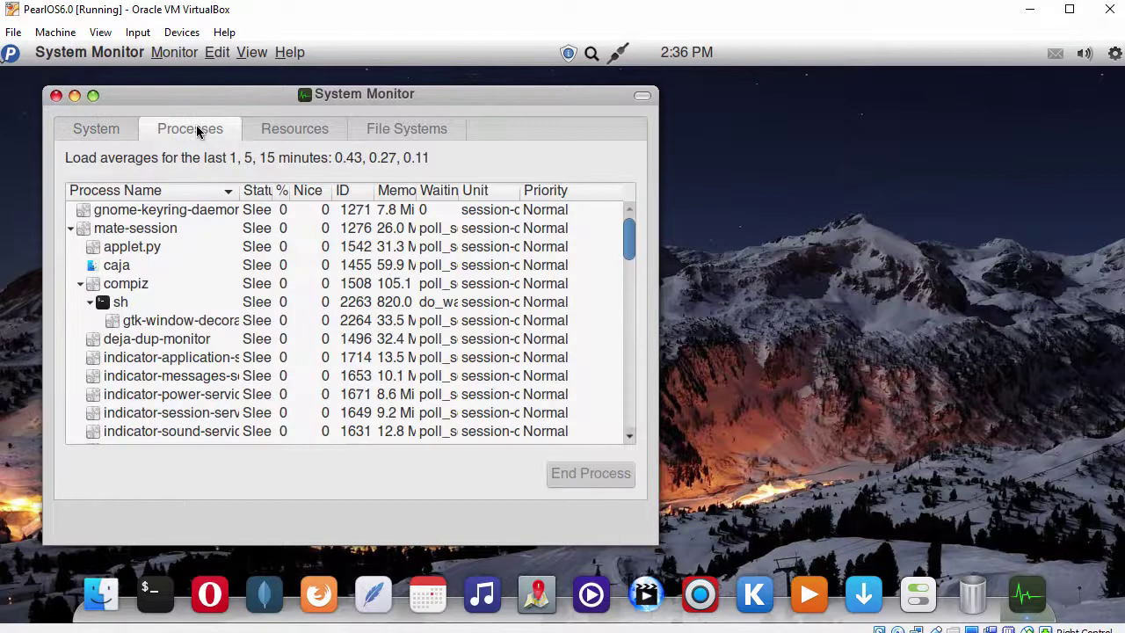
pyautogui.click(292, 130)
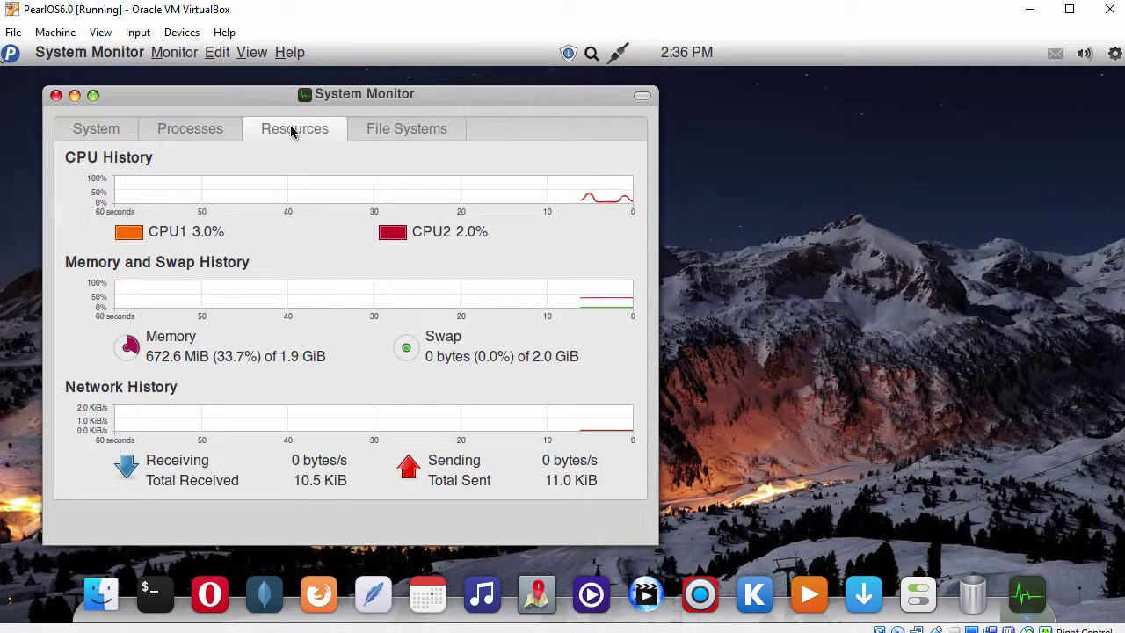
pyautogui.click(404, 130)
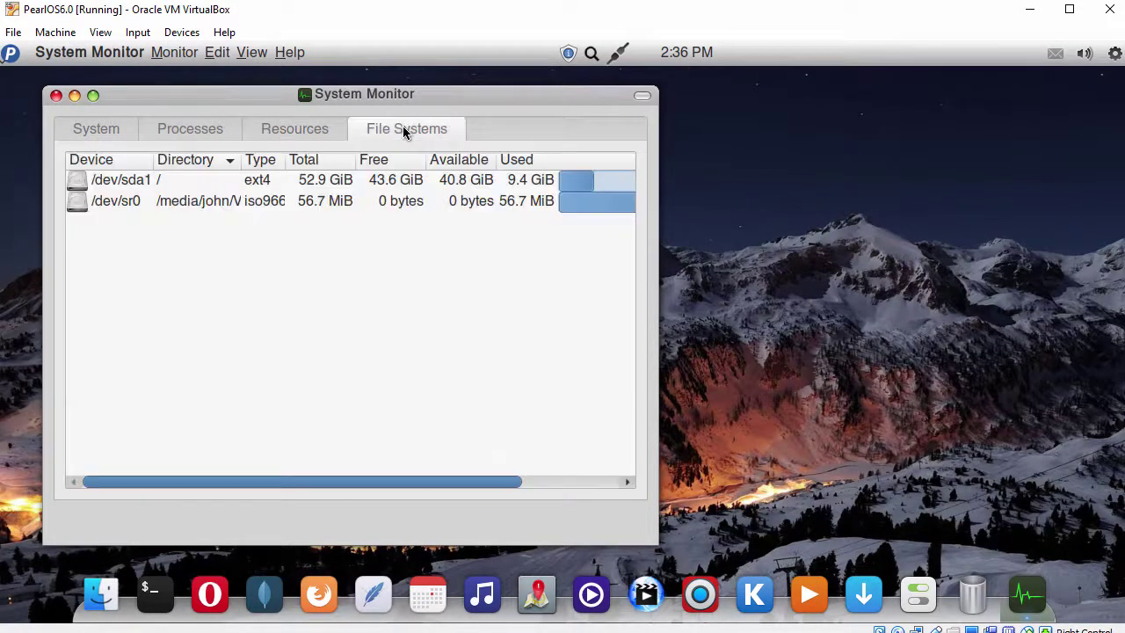
pyautogui.click(62, 97)
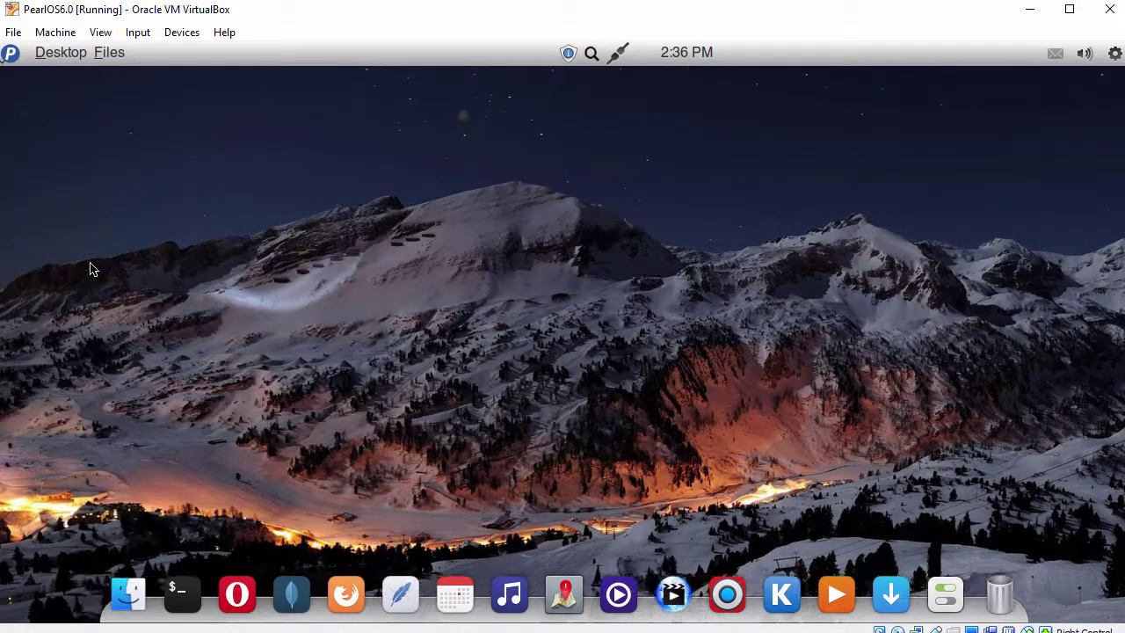
# - Eject the VBOXADDITIONS_5.1.28_117968 disc in the Caja file manager and close its window
pyautogui.click(124, 596)
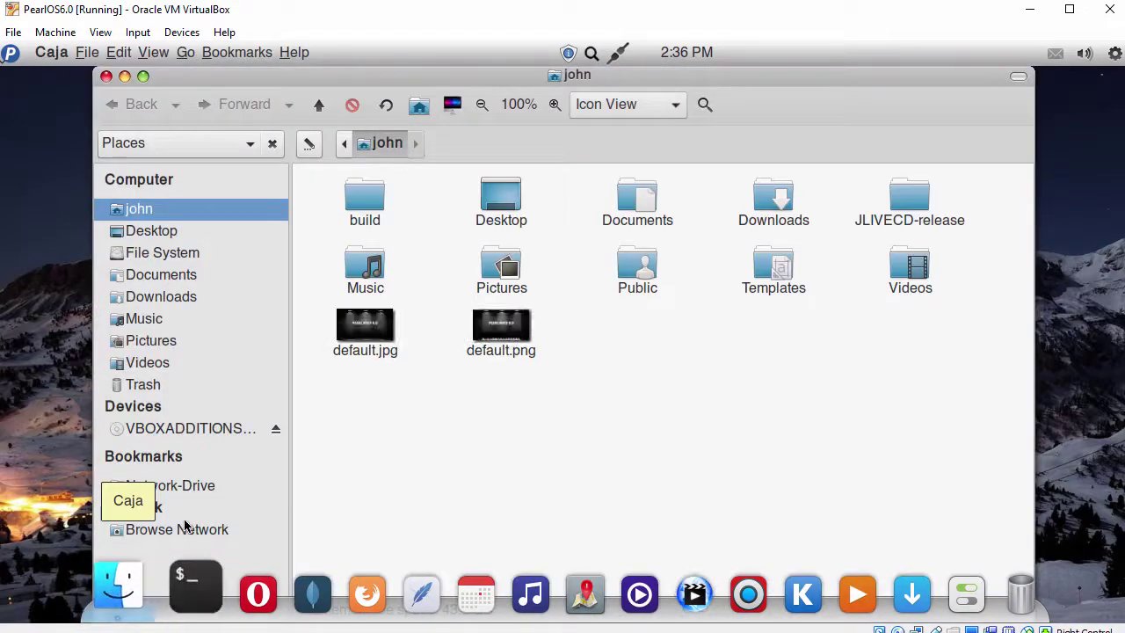
pyautogui.click(221, 430)
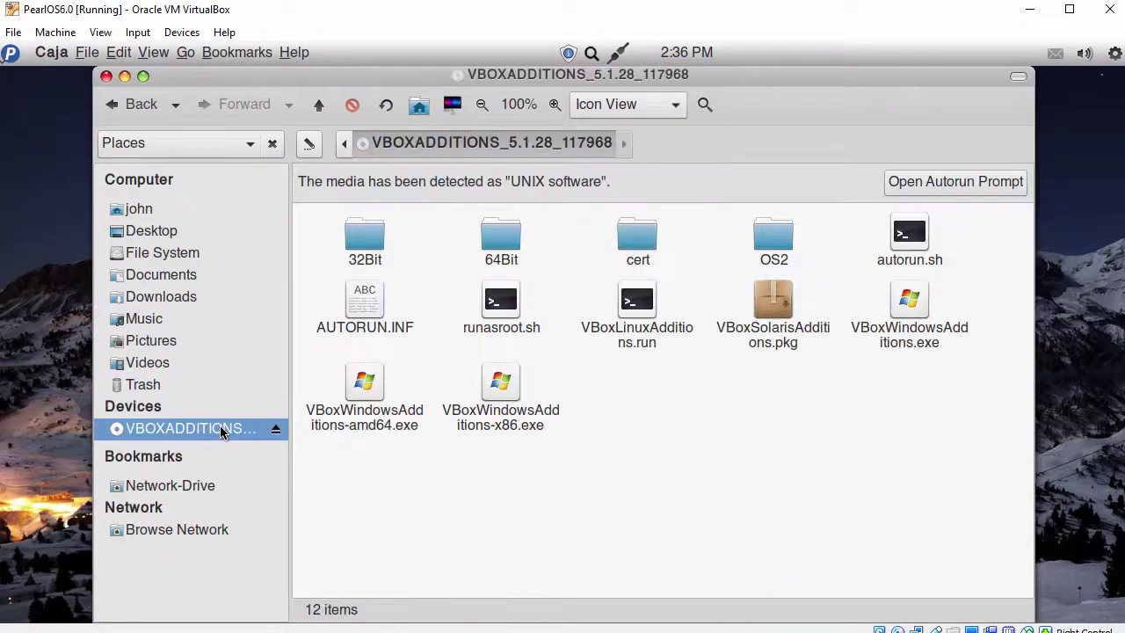
pyautogui.rightClick(222, 431)
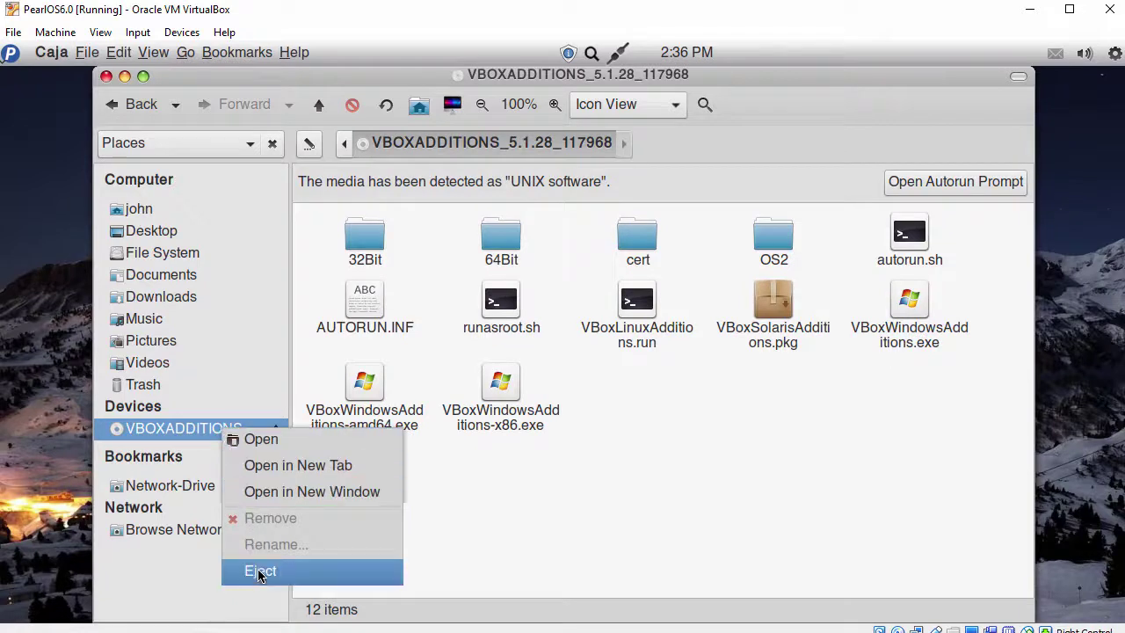
pyautogui.click(260, 573)
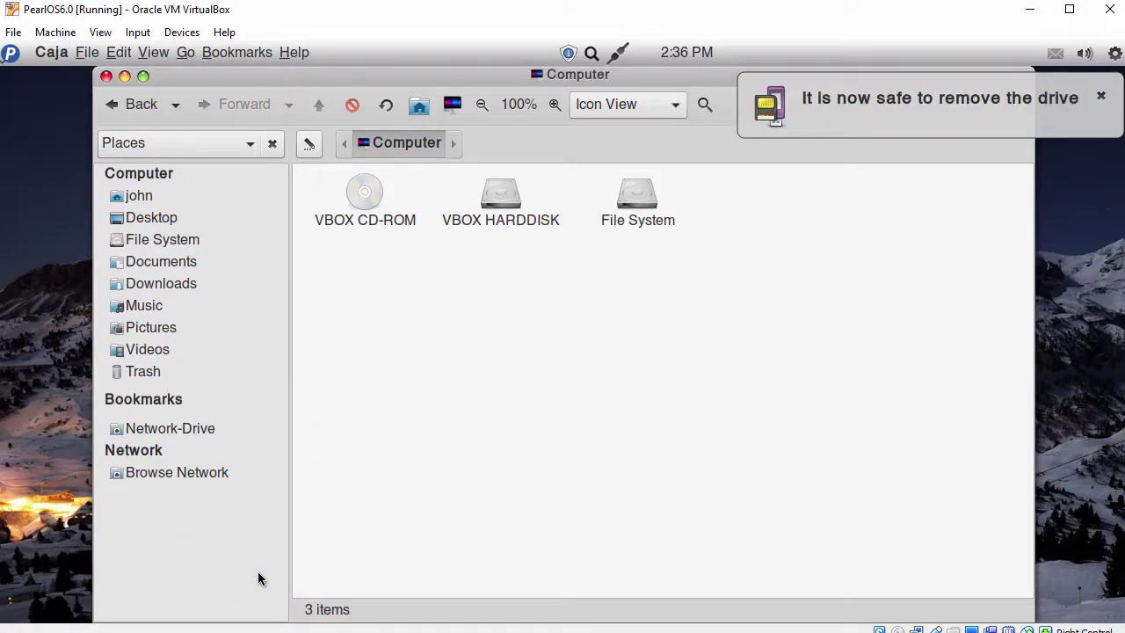
pyautogui.click(107, 76)
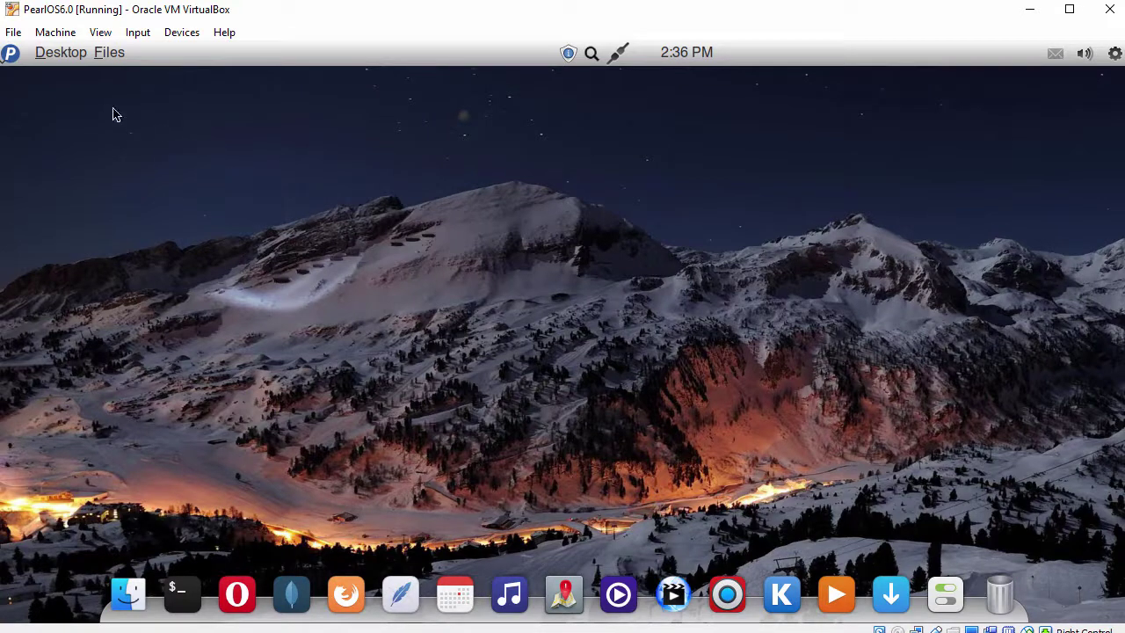
# - Look through the application categories and places in the Pearl main menu, and view the shutdown options without shutting down
pyautogui.click(11, 54)
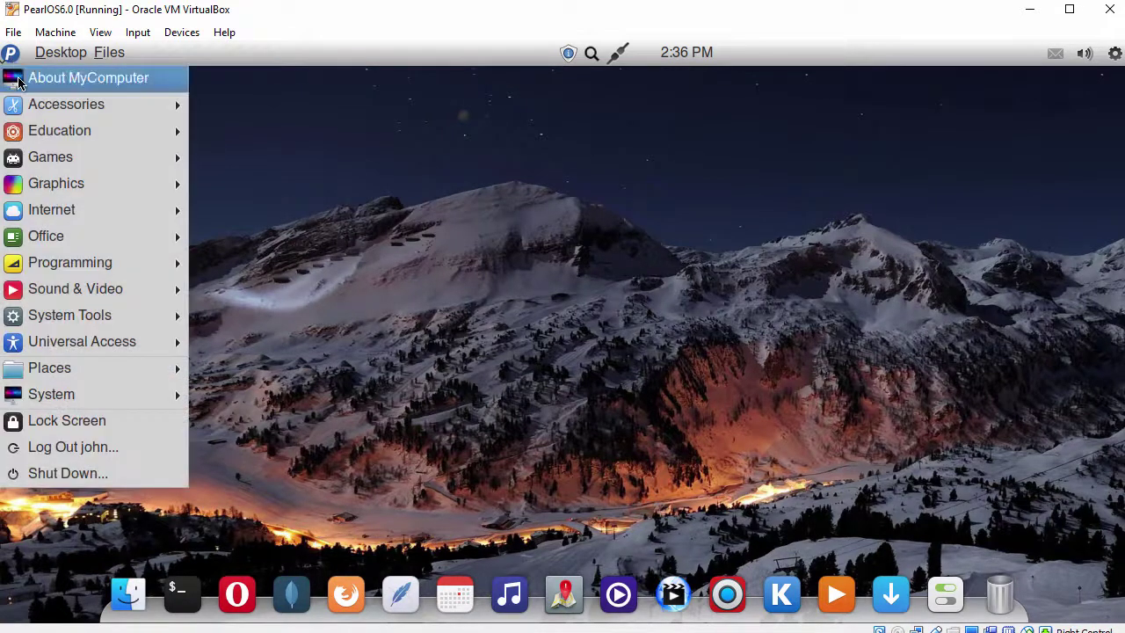
pyautogui.moveTo(26, 102)
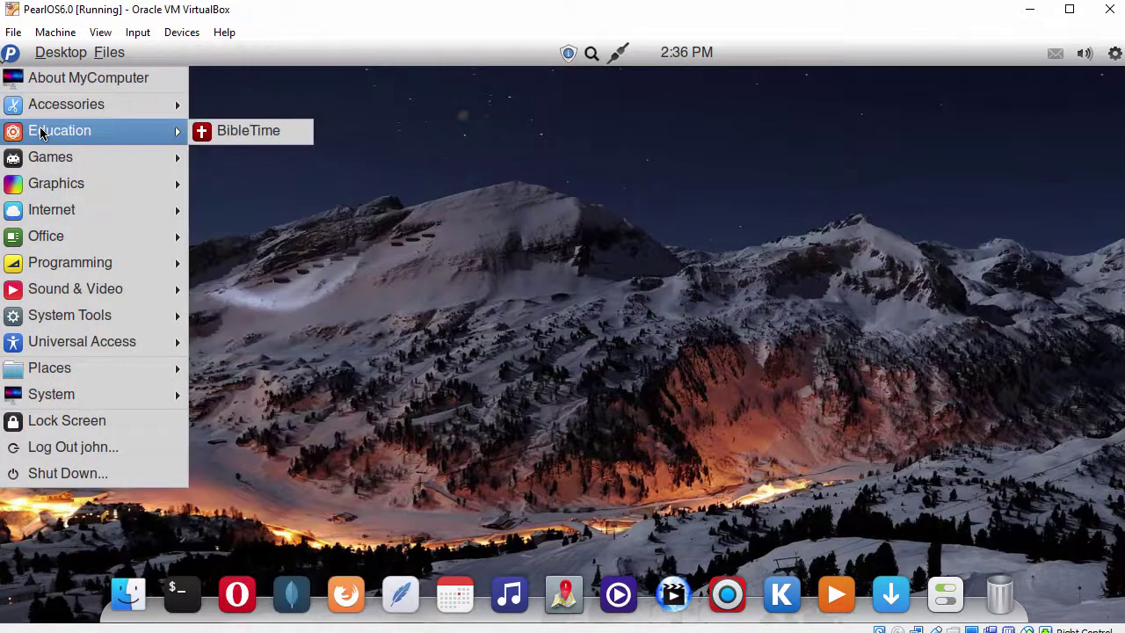
pyautogui.moveTo(51, 163)
pyautogui.moveTo(60, 192)
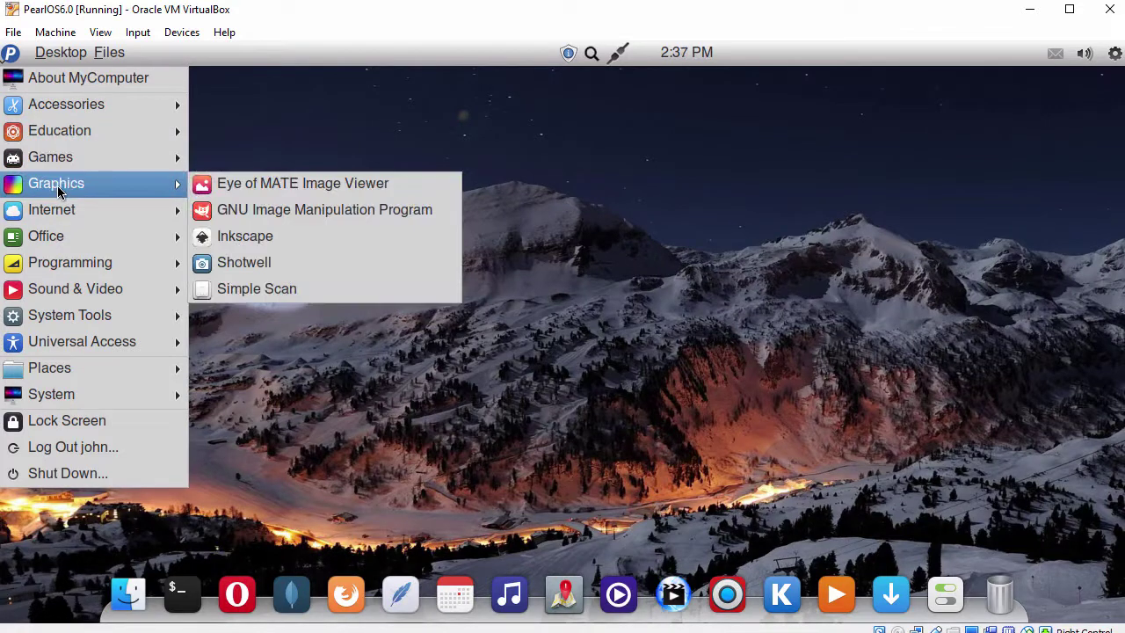
pyautogui.moveTo(61, 216)
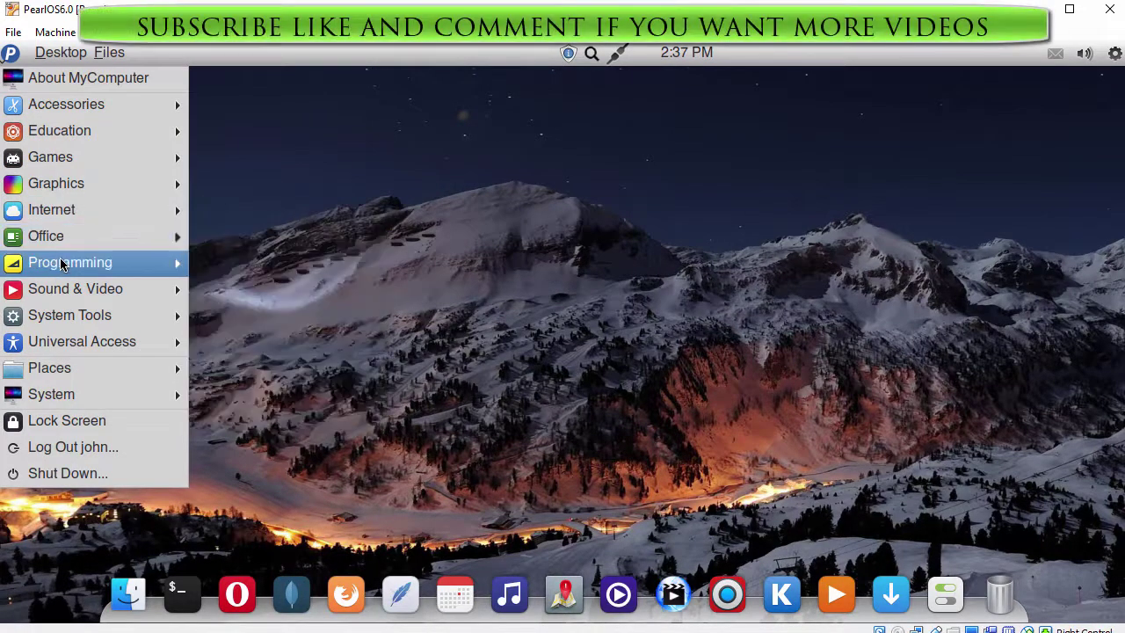
pyautogui.moveTo(60, 263)
pyautogui.moveTo(58, 297)
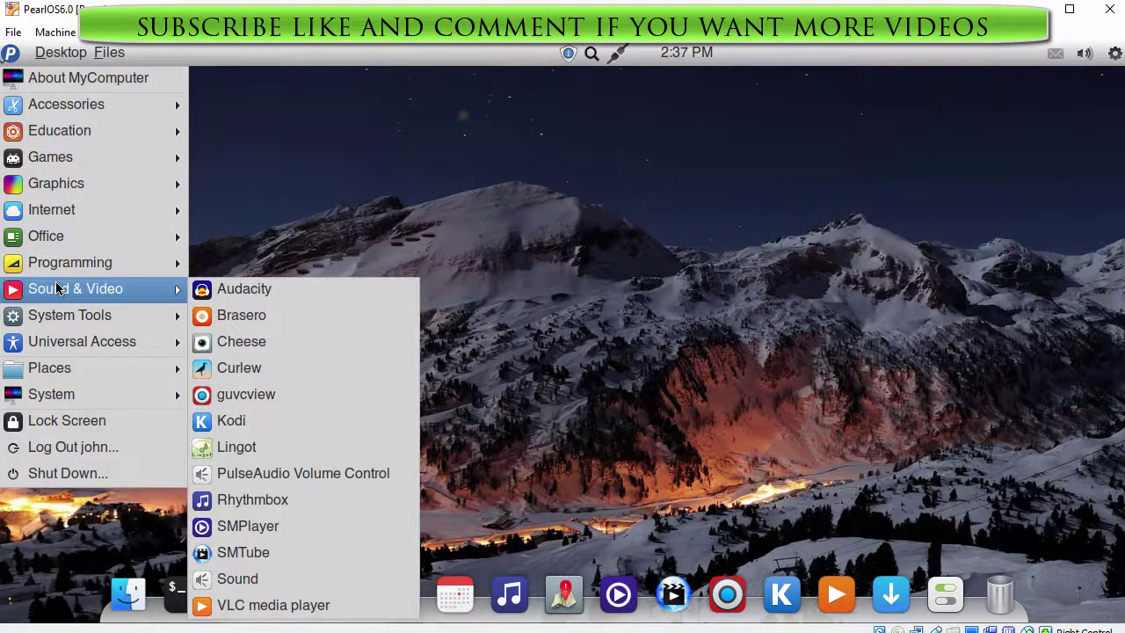
pyautogui.moveTo(60, 322)
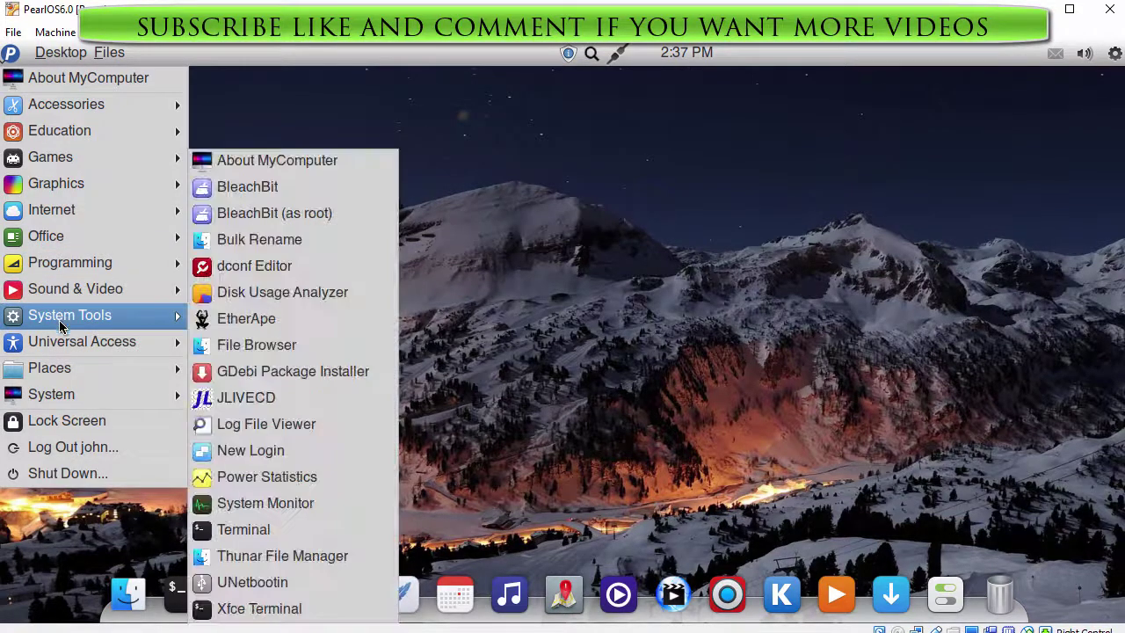
pyautogui.moveTo(60, 346)
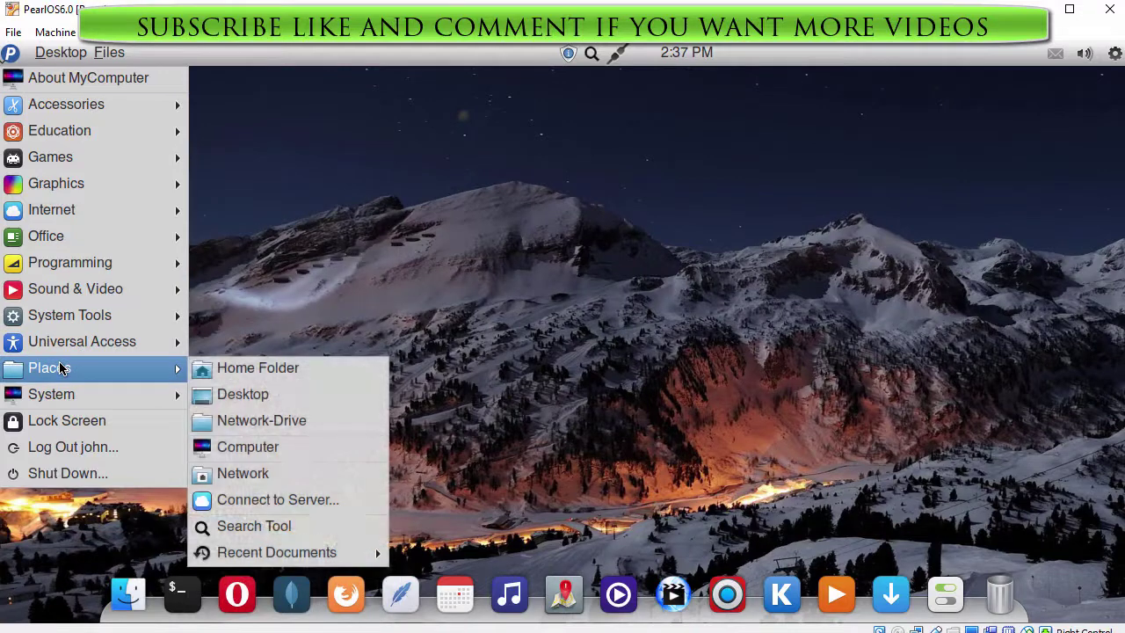
pyautogui.moveTo(63, 397)
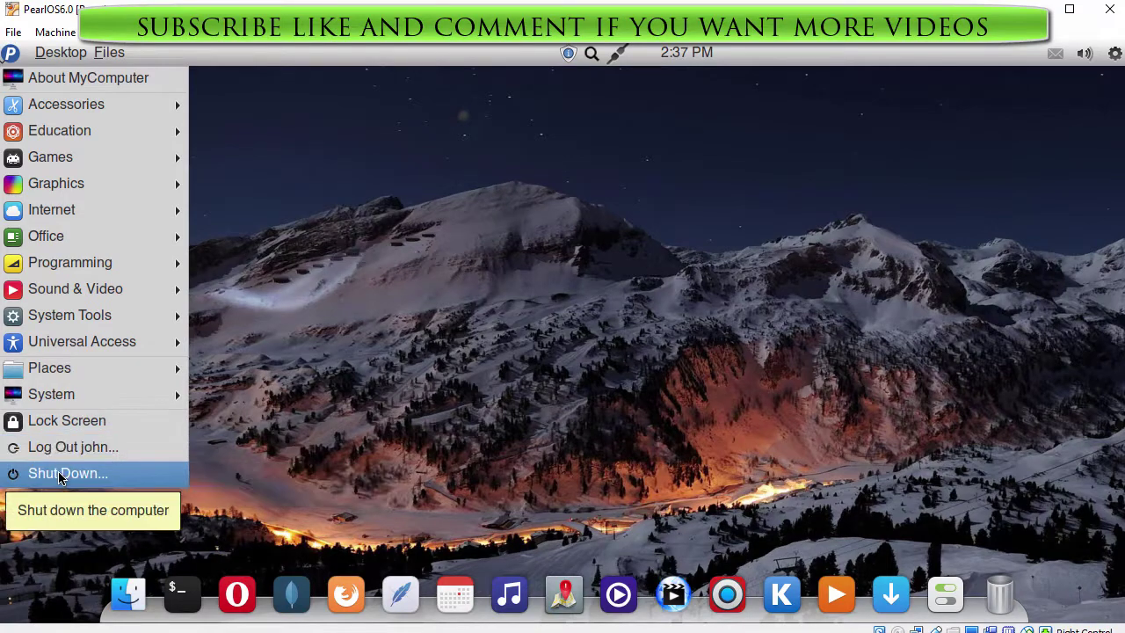
pyautogui.click(60, 477)
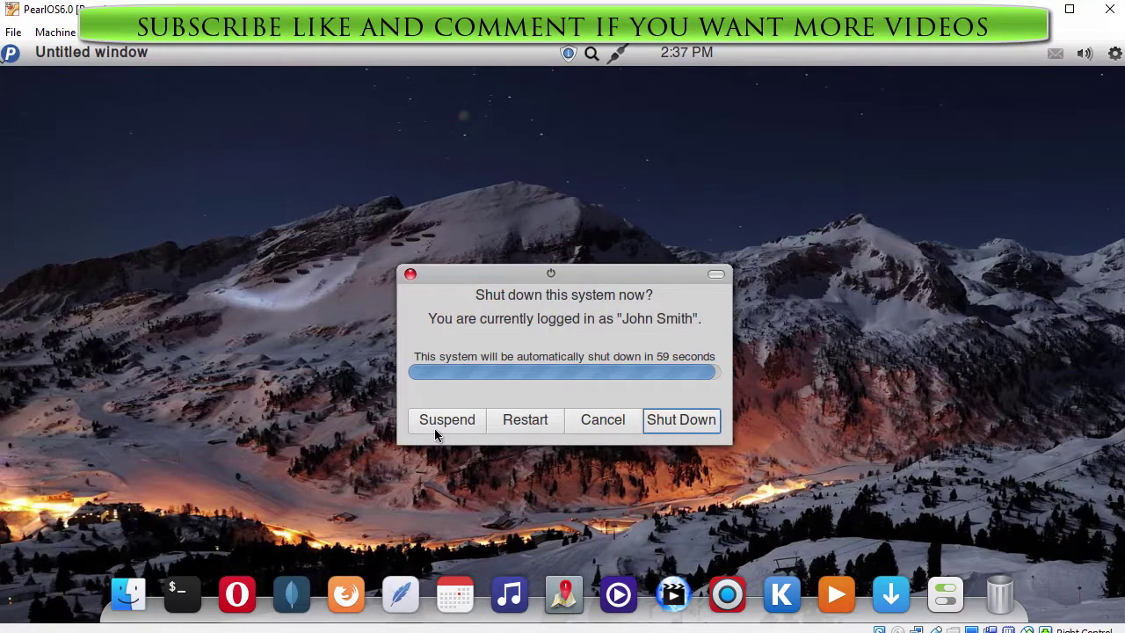
pyautogui.click(608, 427)
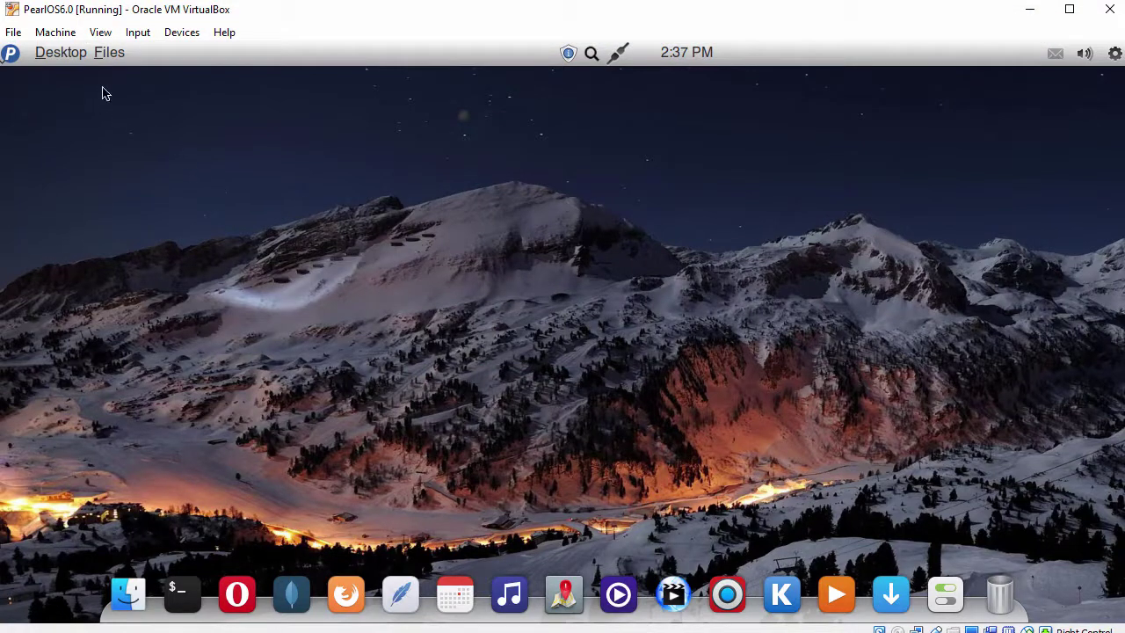
# - Examine the available themes and desktop backgrounds in Appearance Preferences, and close the window without changing them
pyautogui.click(67, 54)
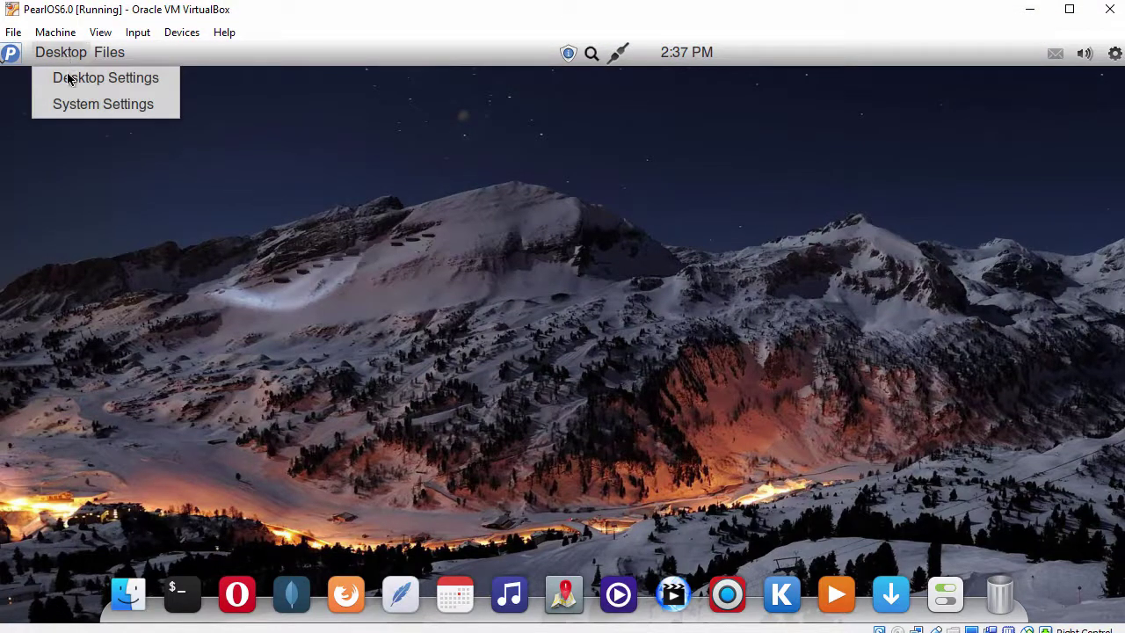
pyautogui.click(69, 79)
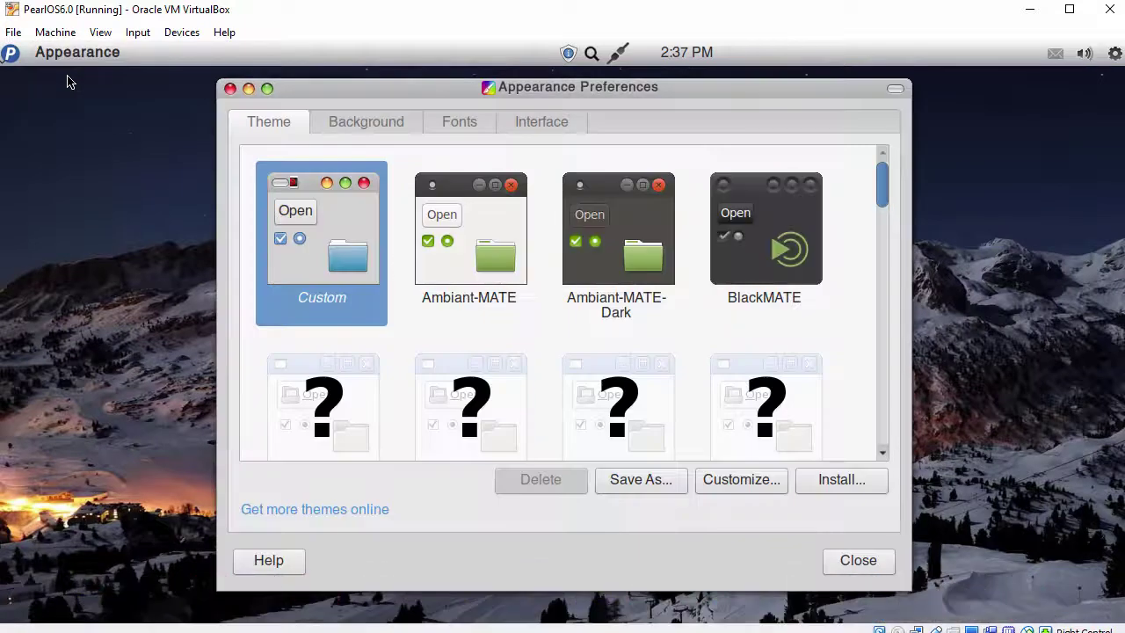
pyautogui.click(355, 121)
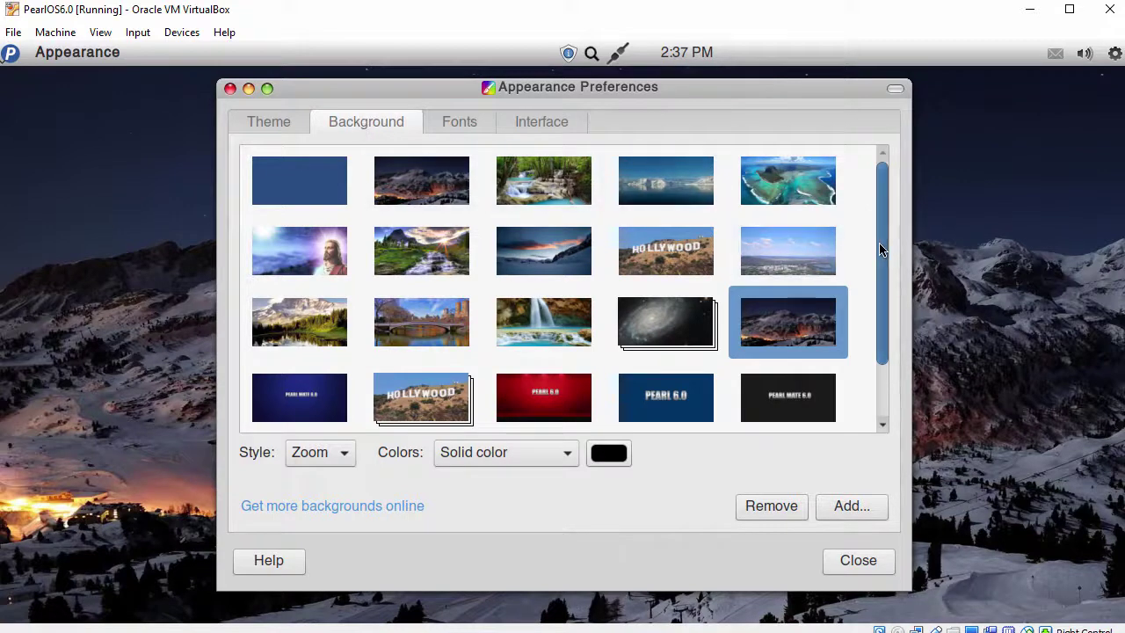
pyautogui.scroll(-1, 882, 283)
pyautogui.scroll(-2, 882, 283)
pyautogui.scroll(3, 884, 227)
pyautogui.click(851, 566)
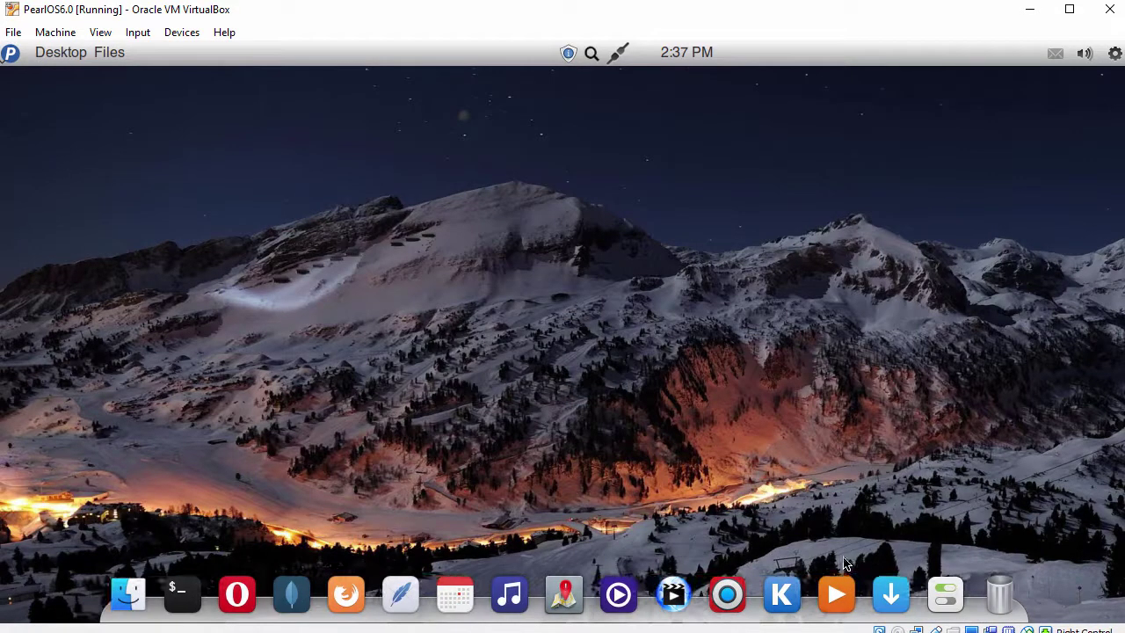